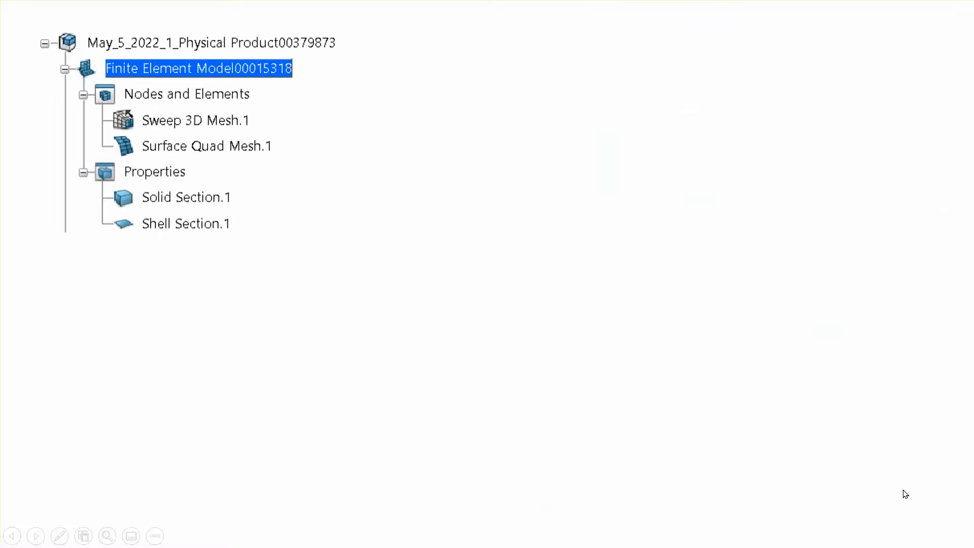
click(886, 470)
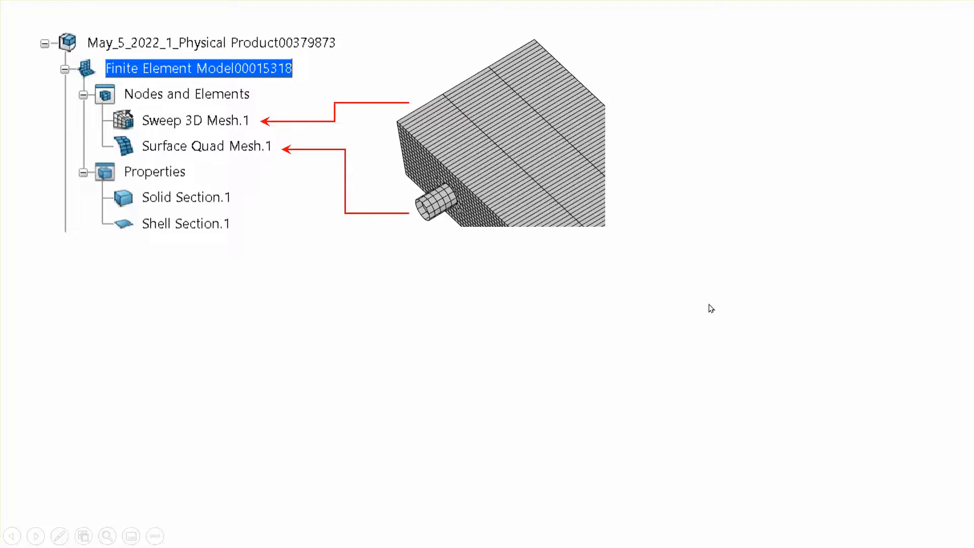
click(853, 350)
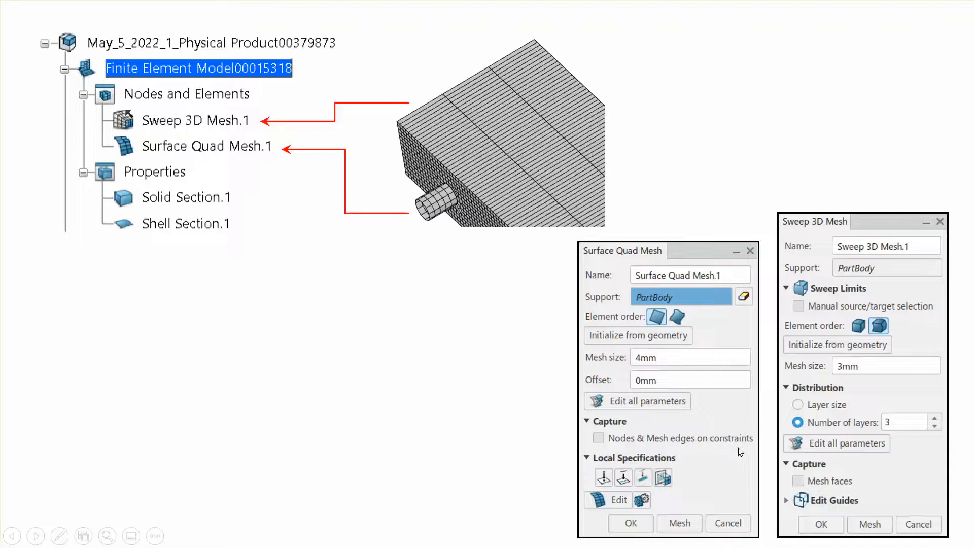
click(456, 392)
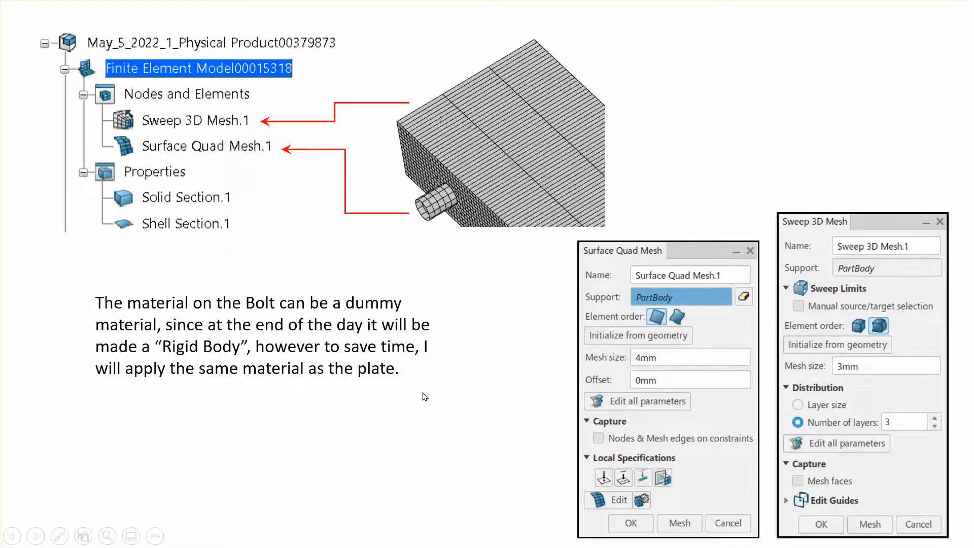
click(501, 378)
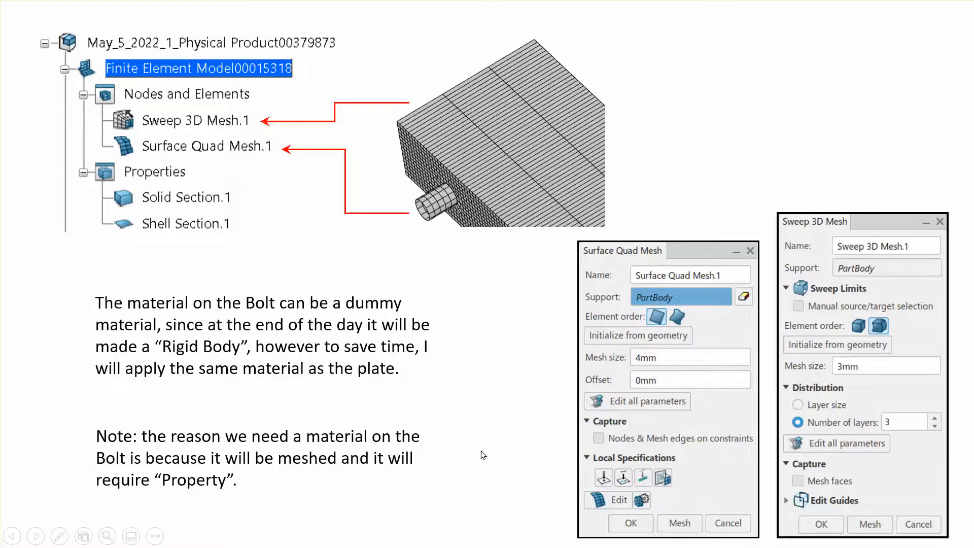
click(496, 453)
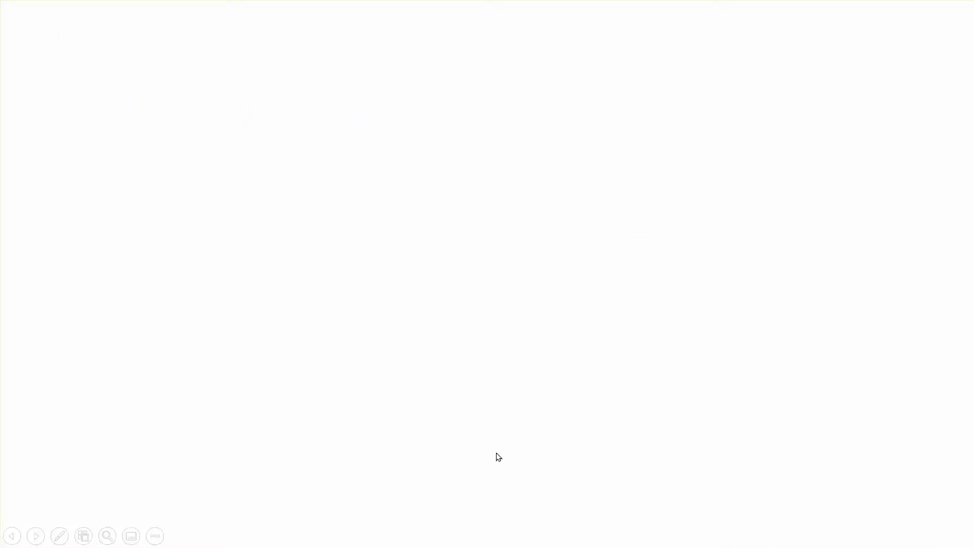
click(496, 453)
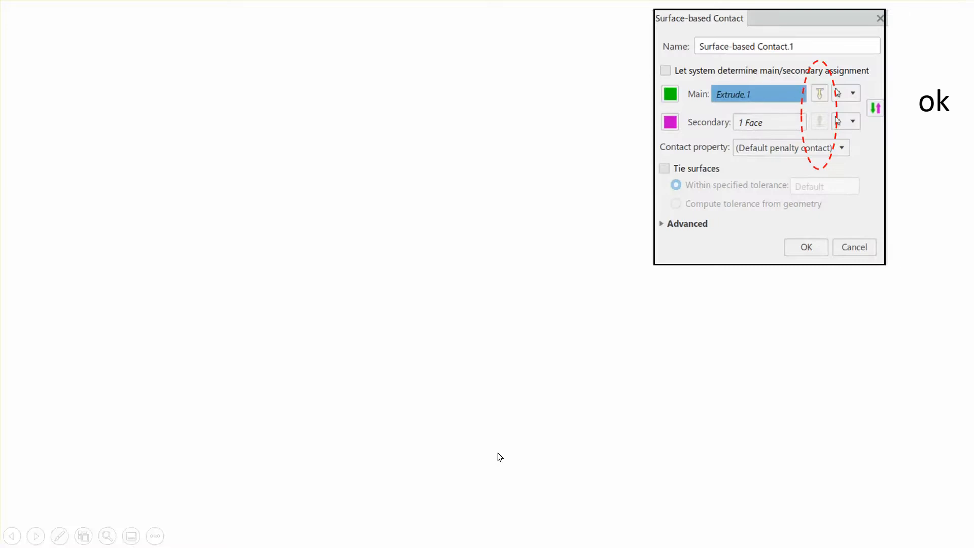
click(481, 173)
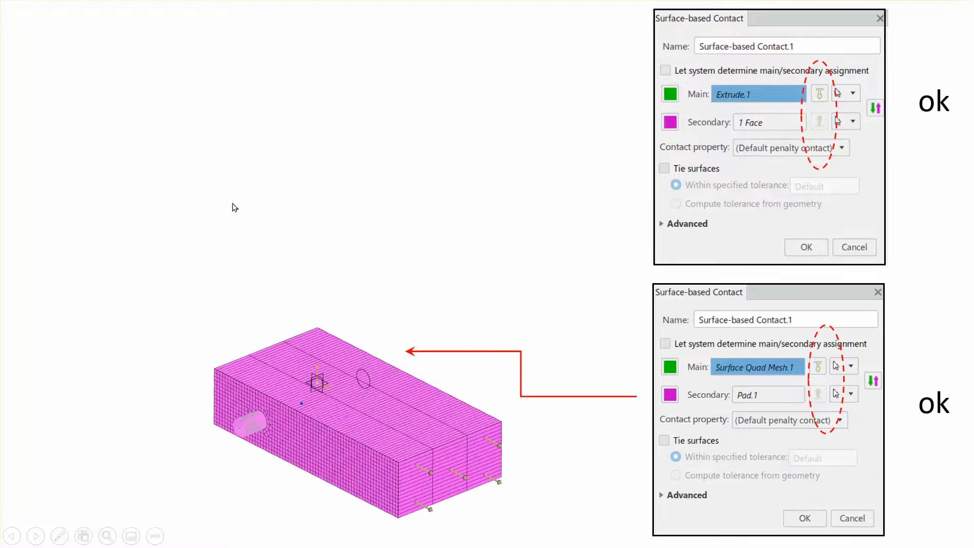
click(605, 226)
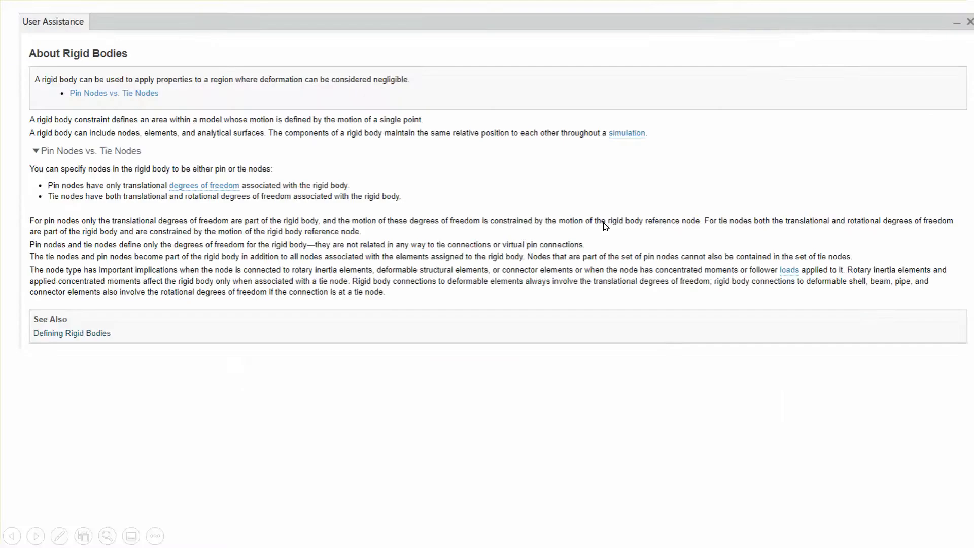
click(688, 185)
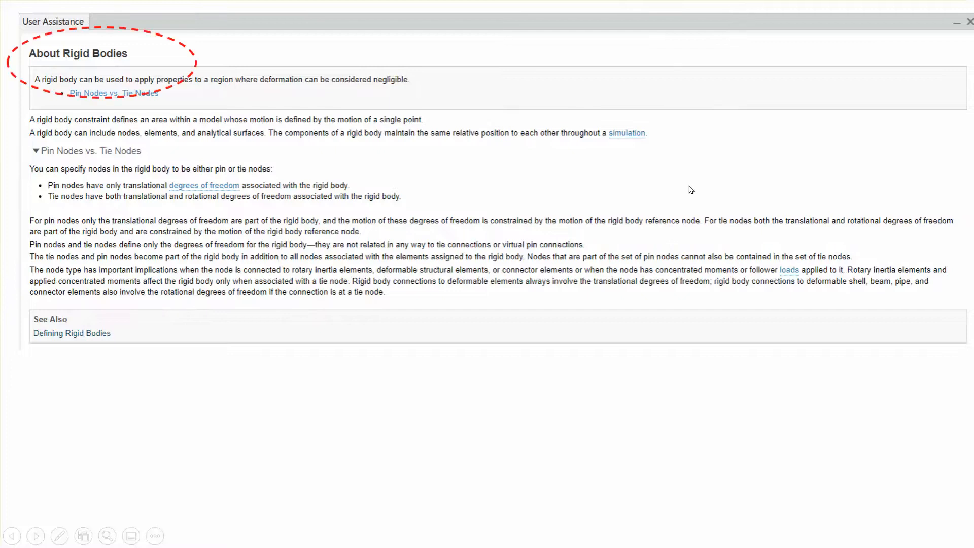
click(689, 189)
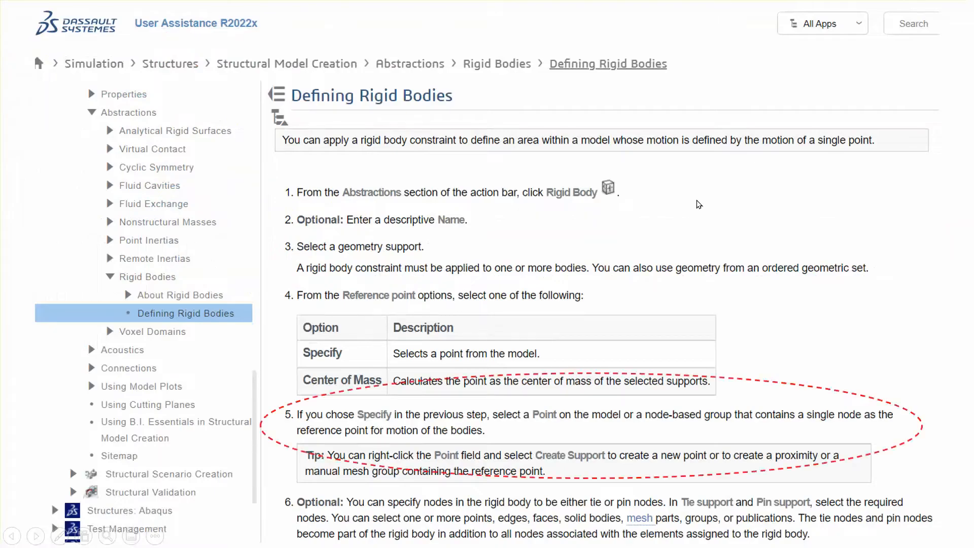
click(699, 204)
click(702, 230)
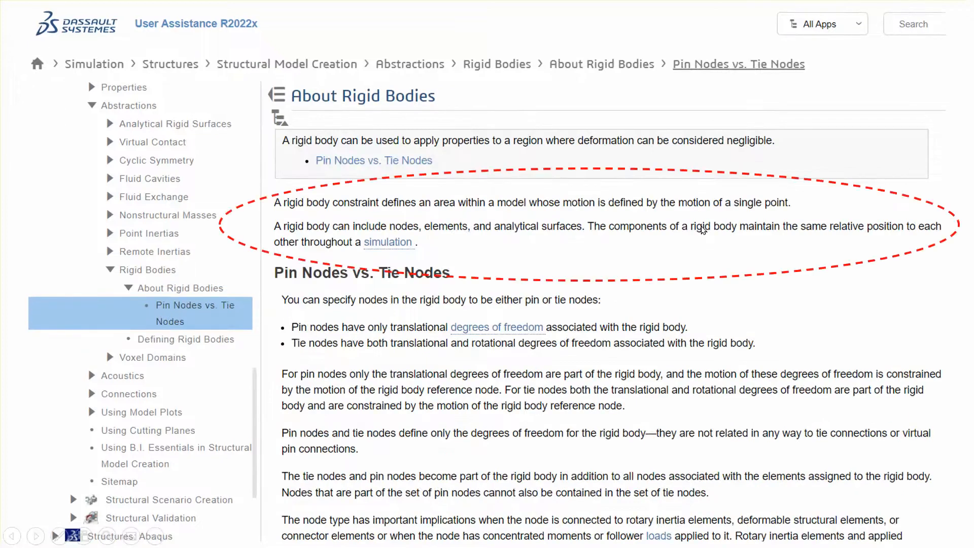
click(702, 230)
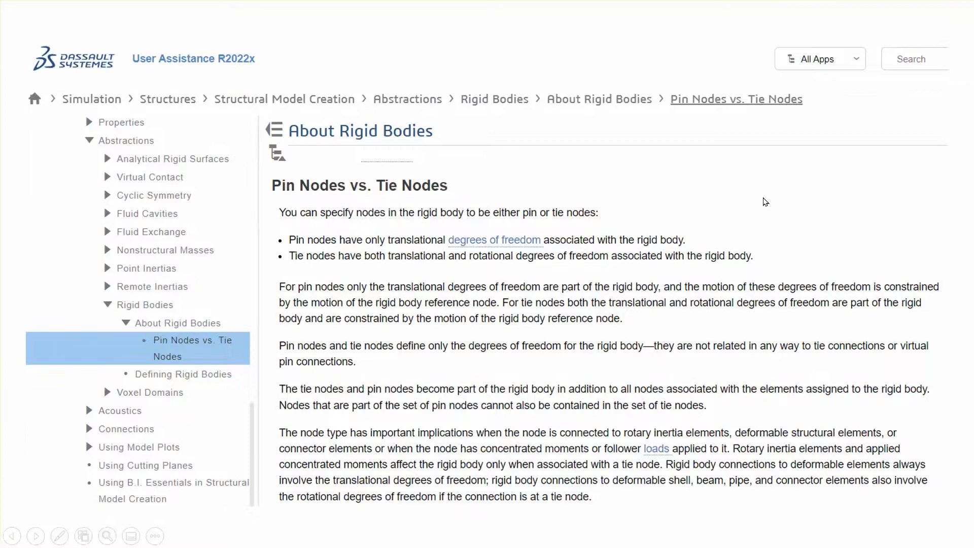
click(765, 203)
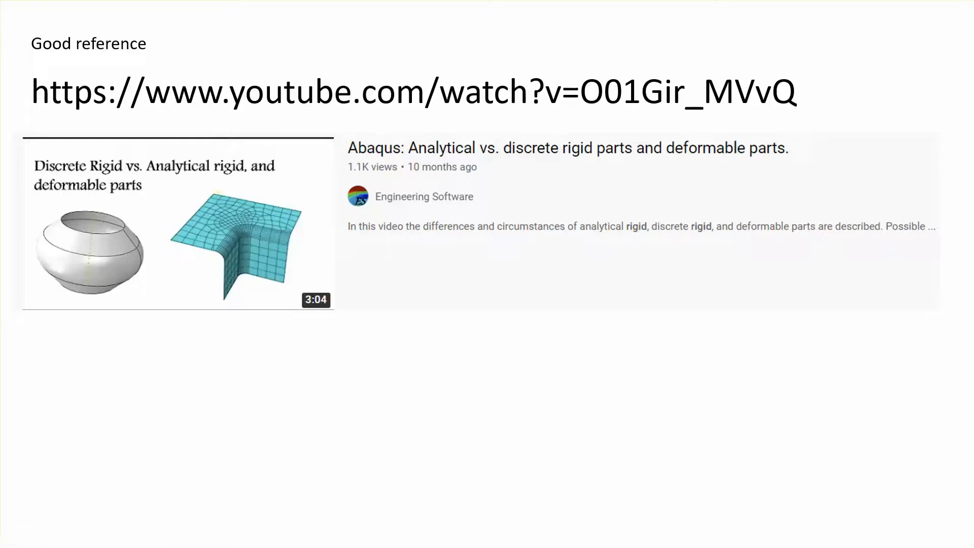
click(530, 430)
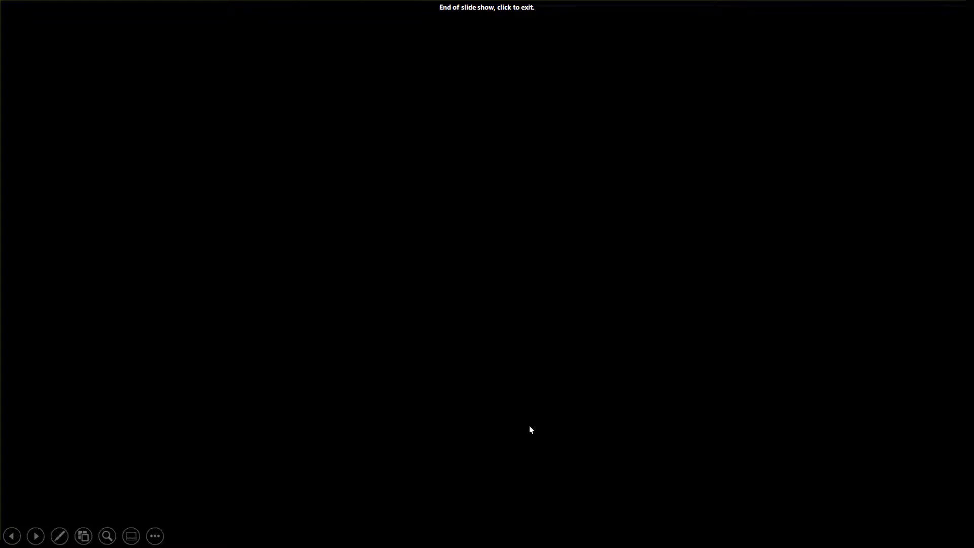
click(531, 430)
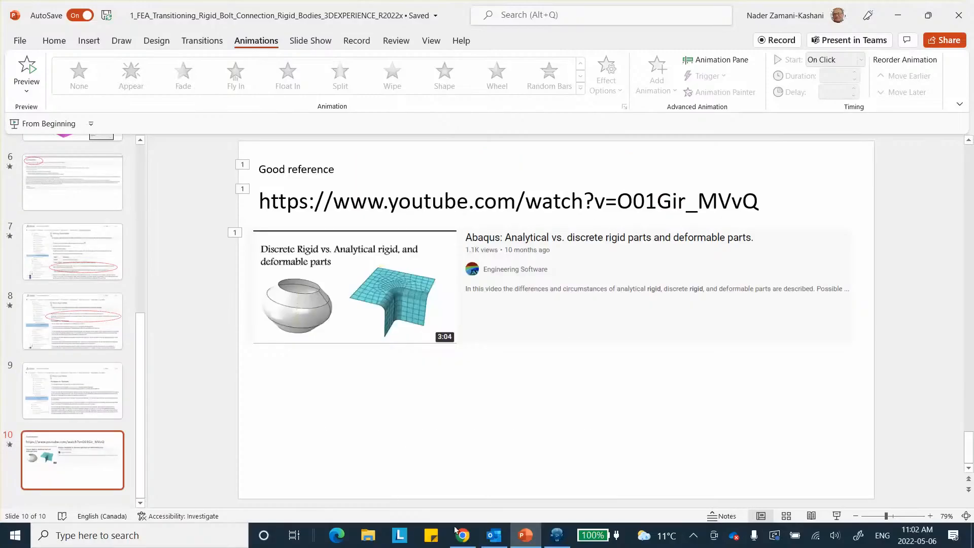
Switch to 3DEXPERIENCE and look through the available roles and favorite apps
click(556, 535)
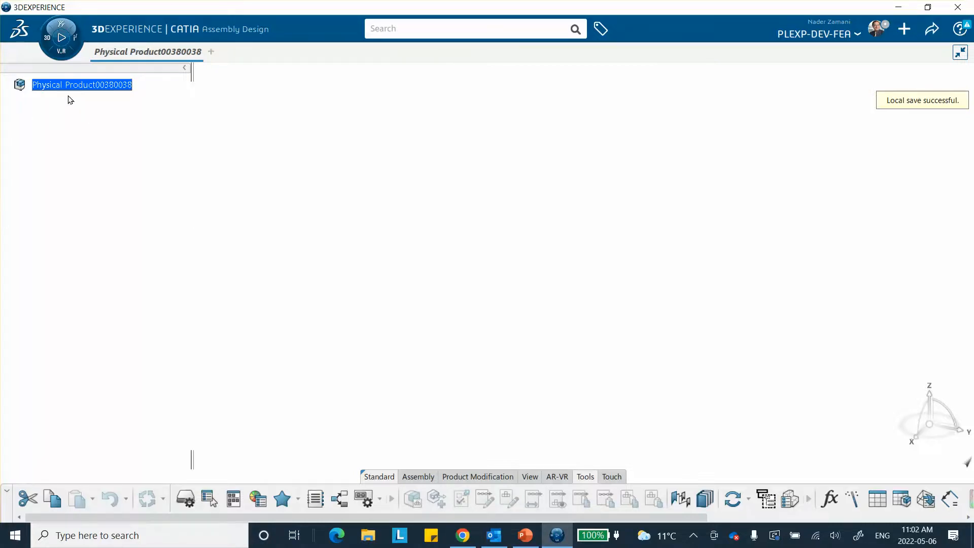
click(45, 39)
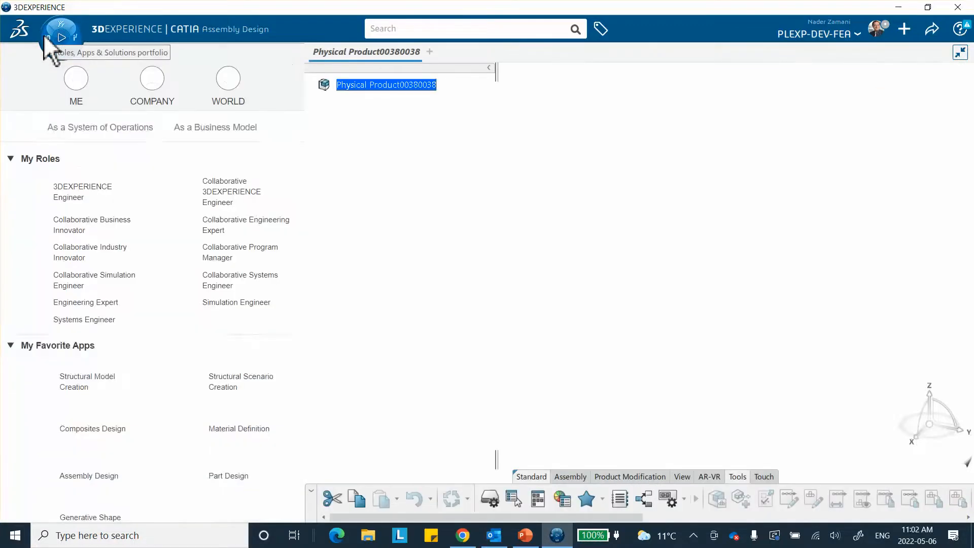
scroll(66, 188, down, 5)
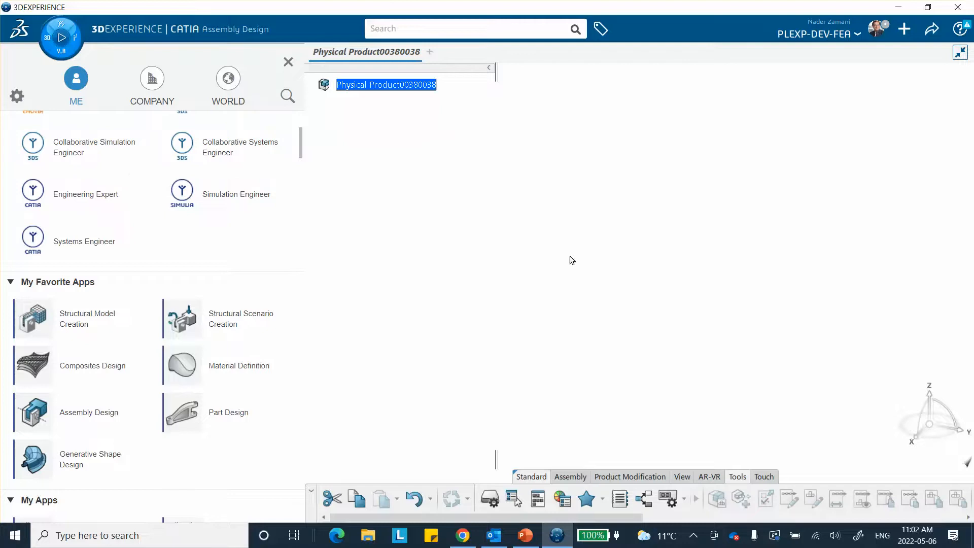
click(288, 62)
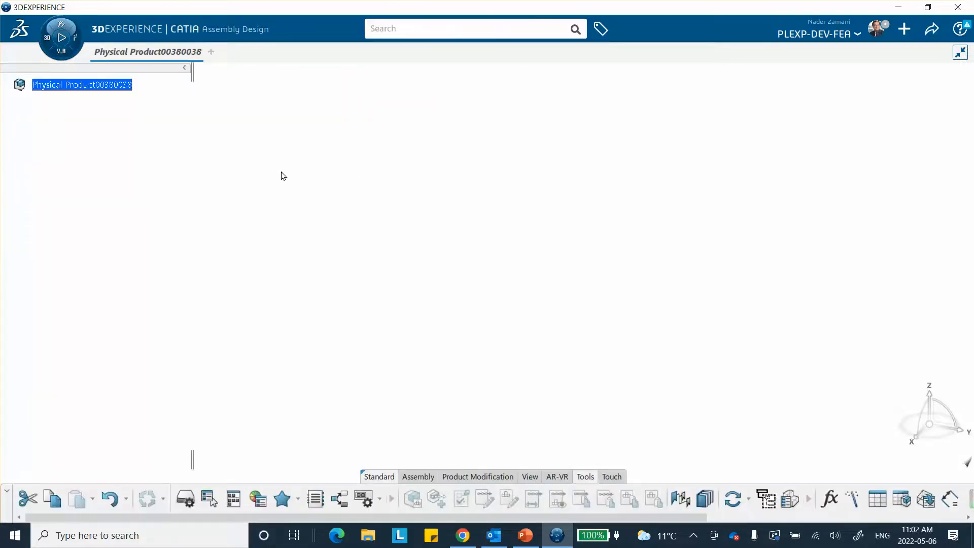
Insert a new 3D Part into the root physical product
right_click(86, 84)
mouse_move(111, 378)
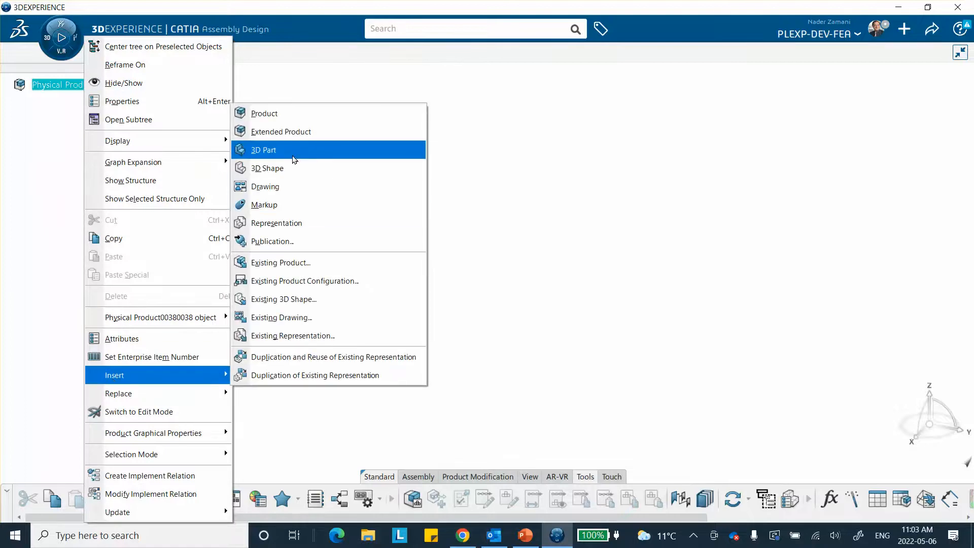
click(293, 156)
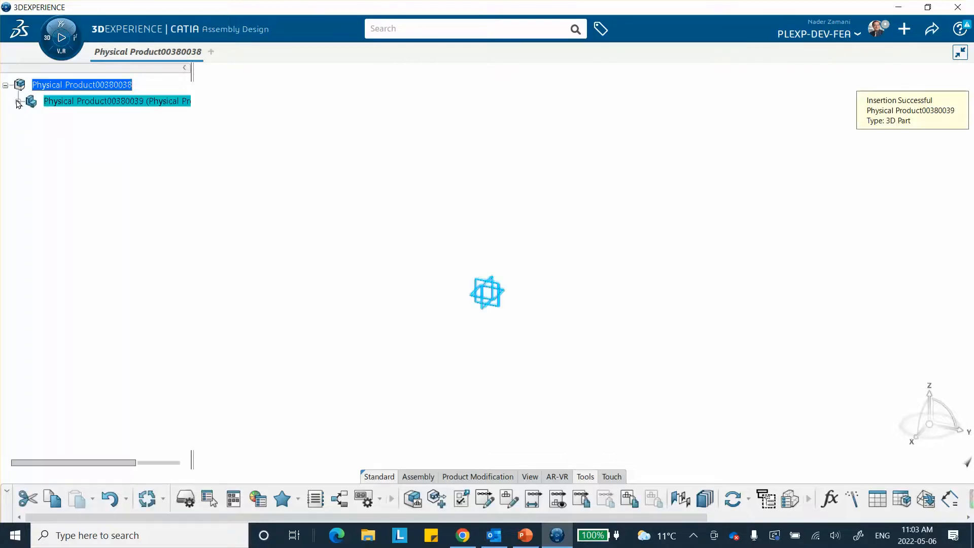
Add the prefix "Plate_" to the title of the inserted part in its properties
right_click(71, 101)
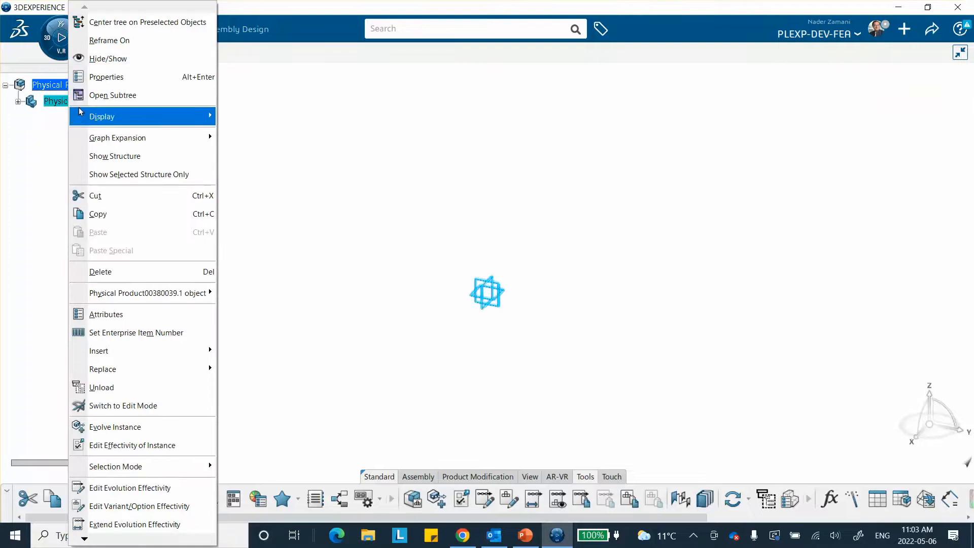
click(105, 82)
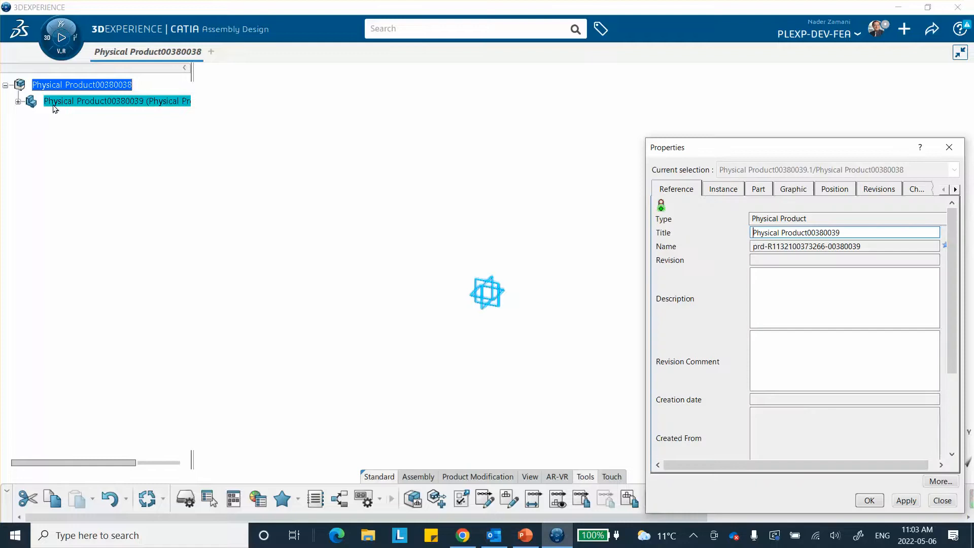
drag(751, 233, 757, 235)
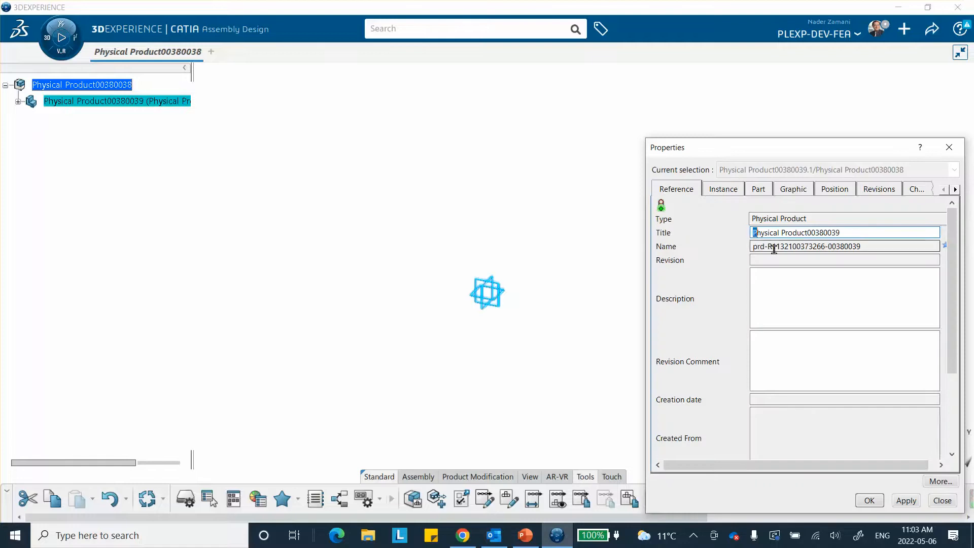
click(754, 234)
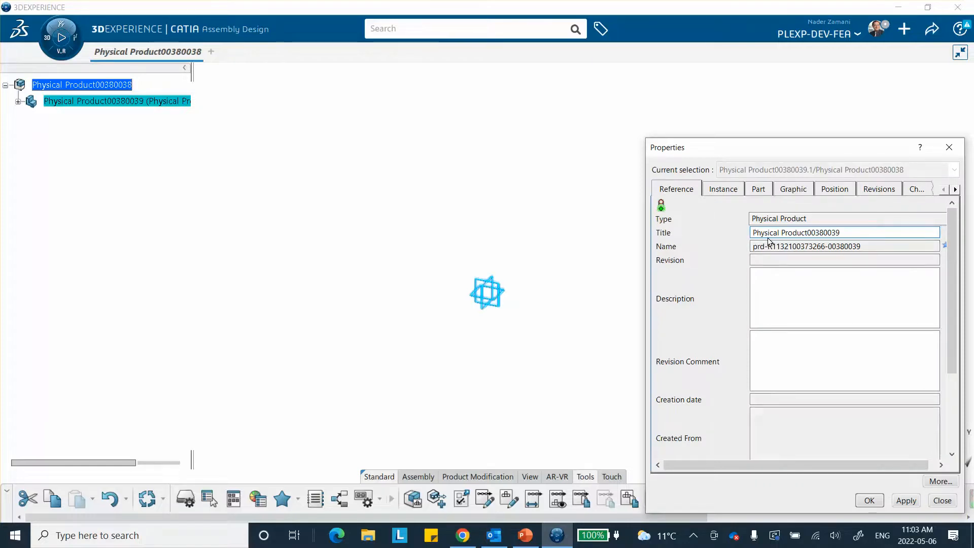
text(Plate_)
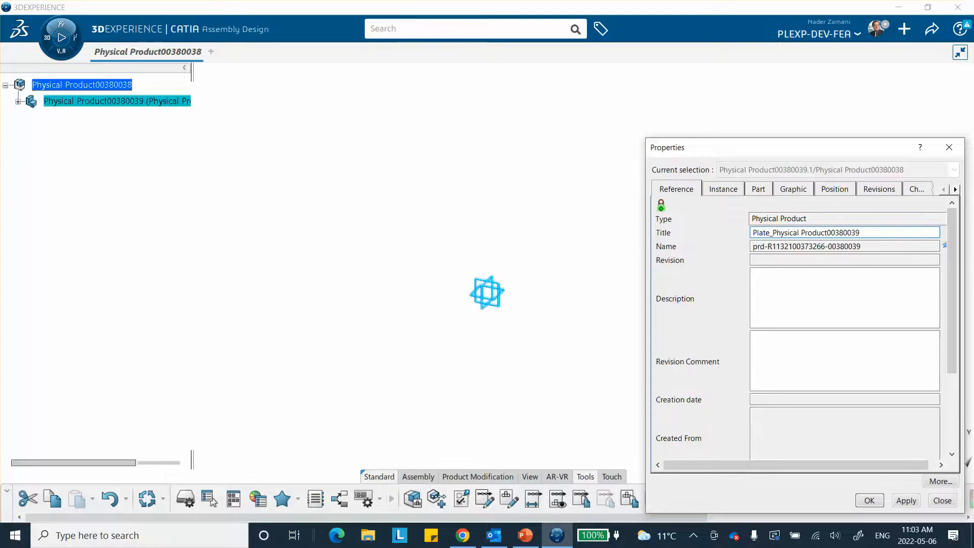
click(869, 500)
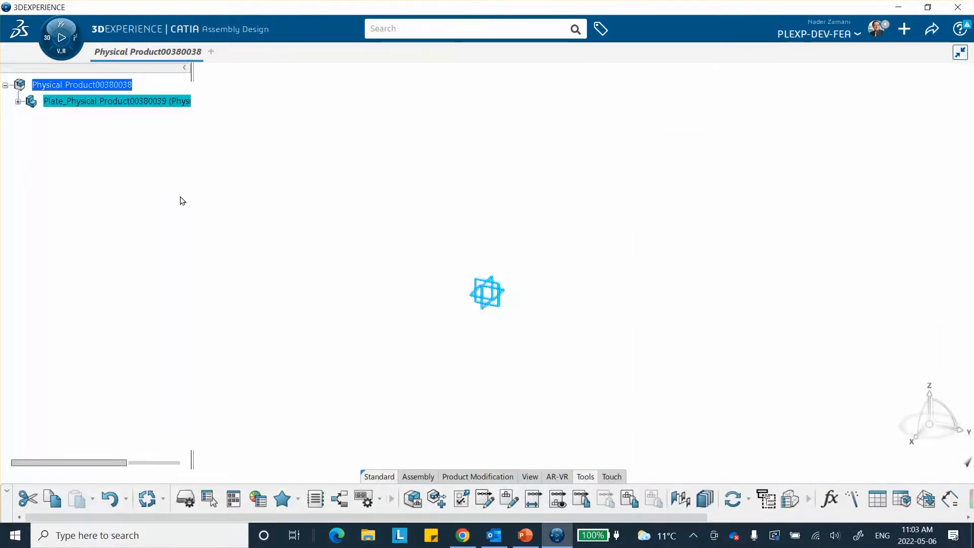
click(161, 161)
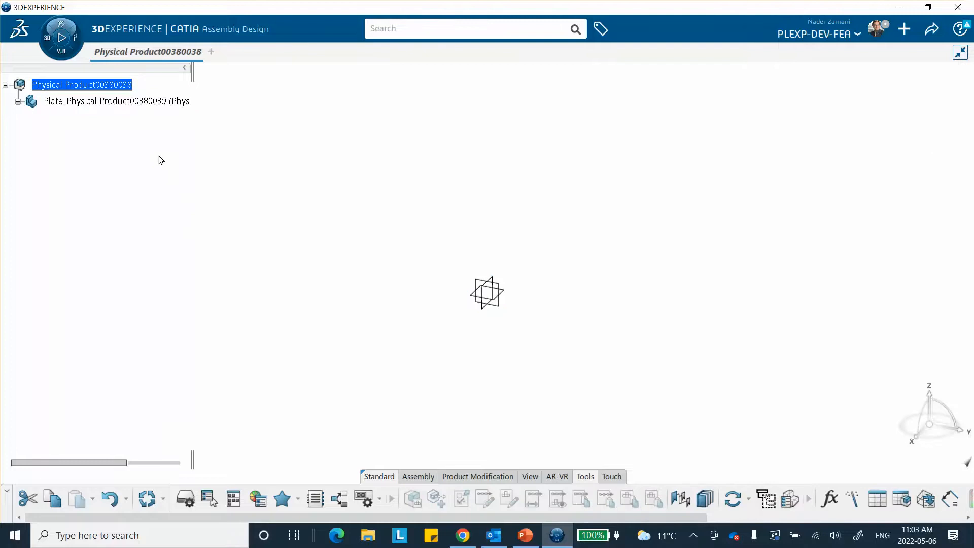
Open the plate part's 3D Shape for editing and dismiss the Make Service promotion
click(18, 102)
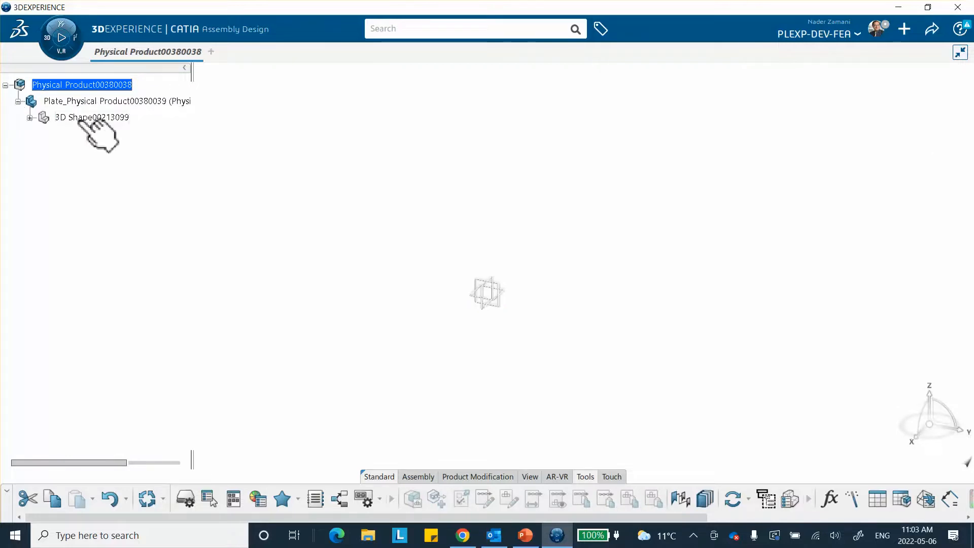
double_click(84, 119)
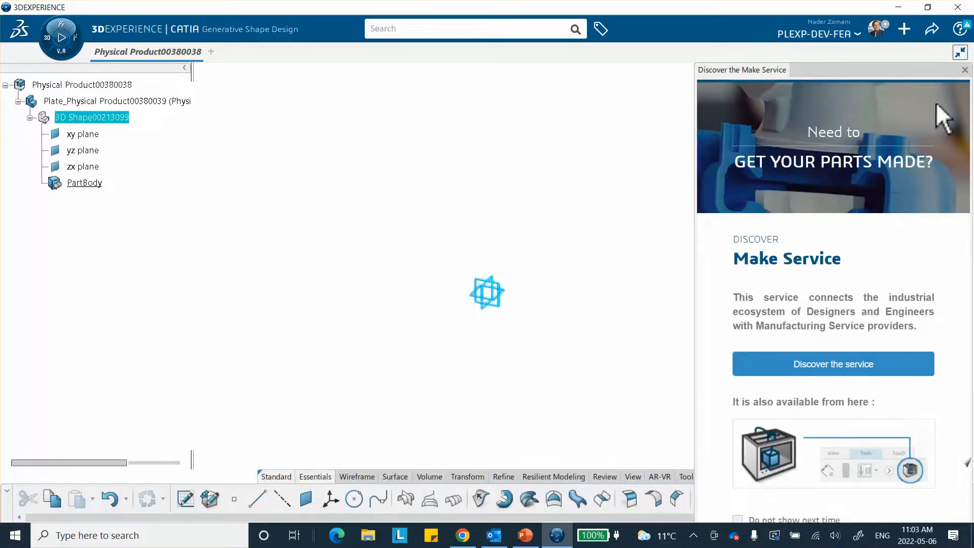
click(965, 70)
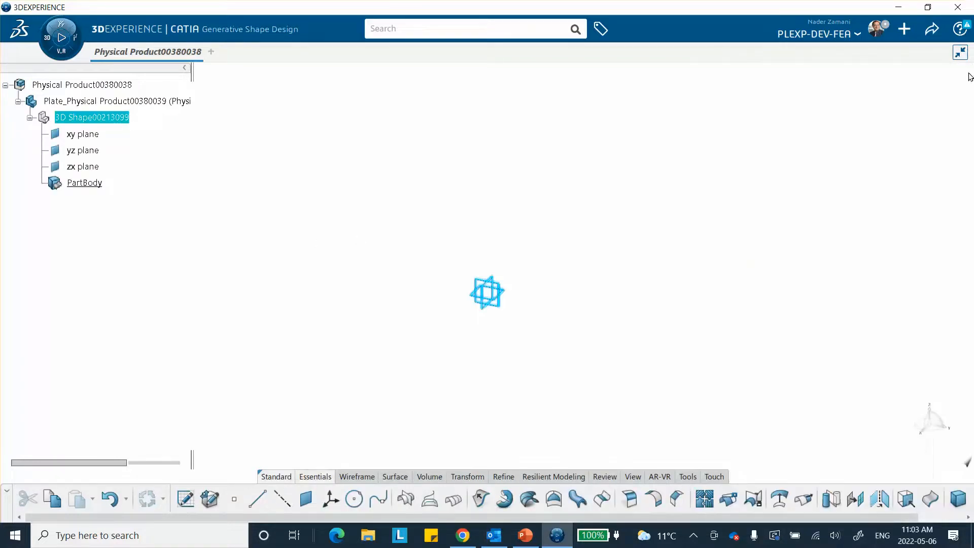
Start a sketch on a reference plane of the plate and draw a rectangle about 180 mm wide with one corner at the origin
click(501, 288)
click(584, 242)
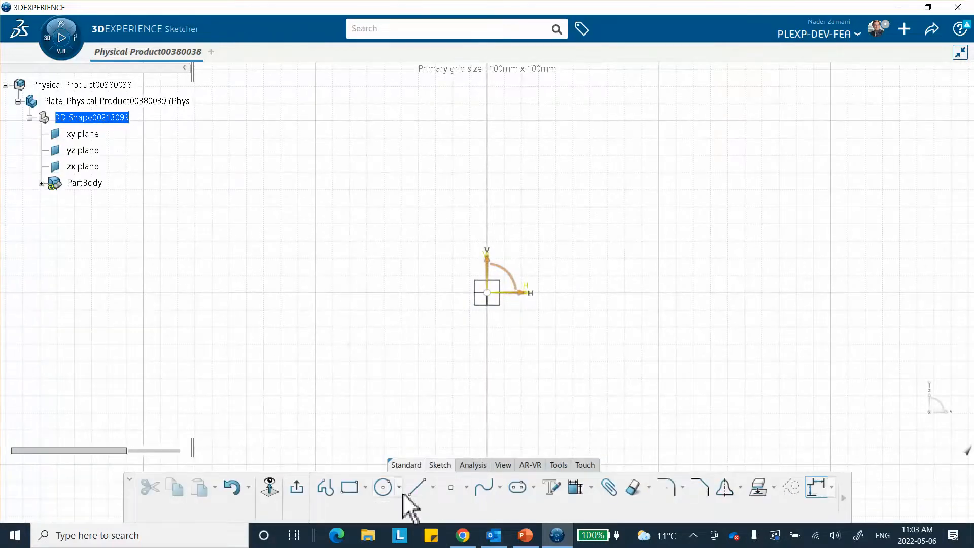
click(350, 487)
click(487, 293)
click(796, 205)
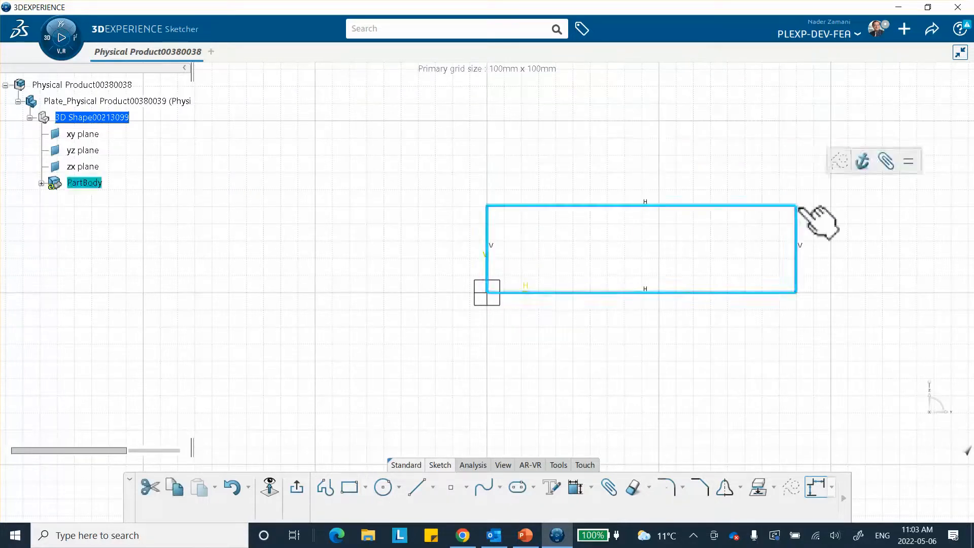
Dimension the rectangle's horizontal side to 200 mm and its vertical side to 45 mm
click(576, 486)
click(660, 207)
click(660, 176)
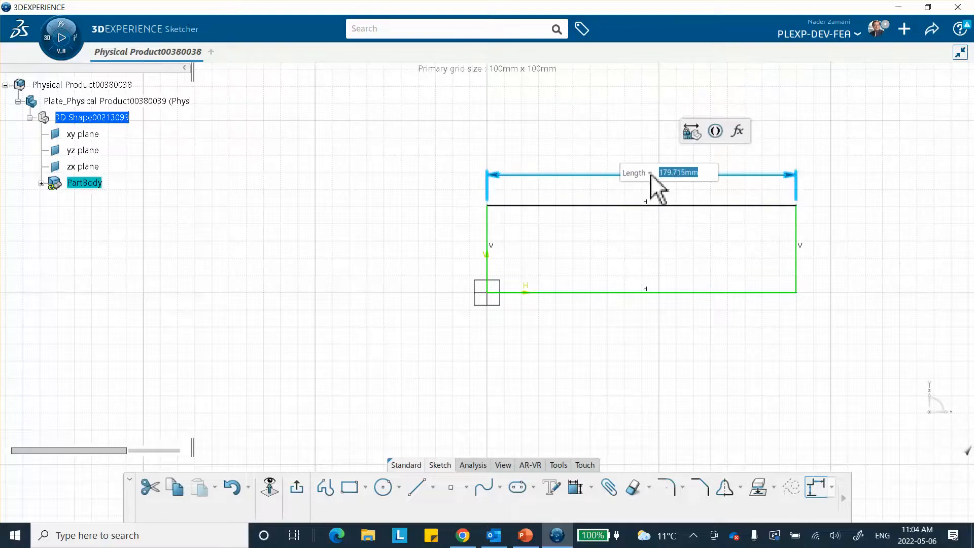
text(200)
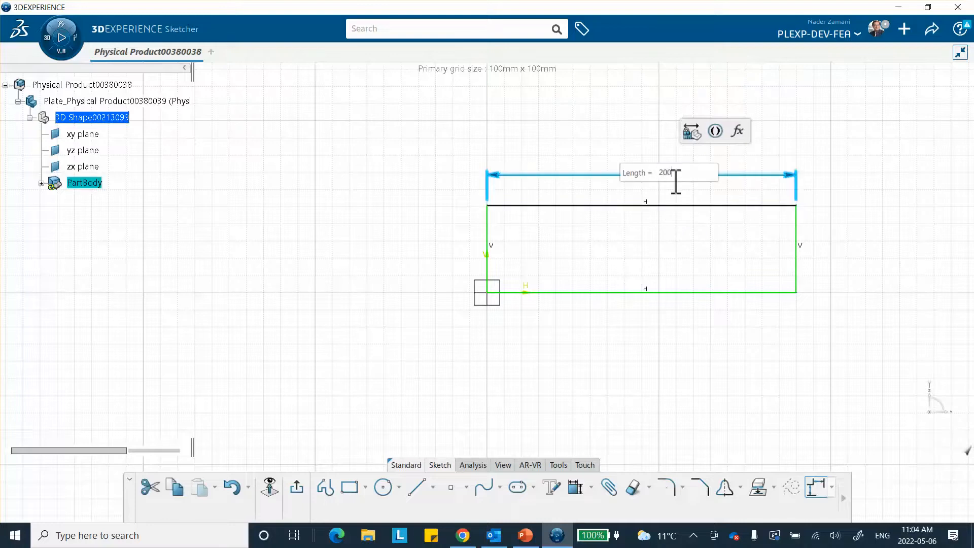
key(Return)
click(831, 229)
click(855, 245)
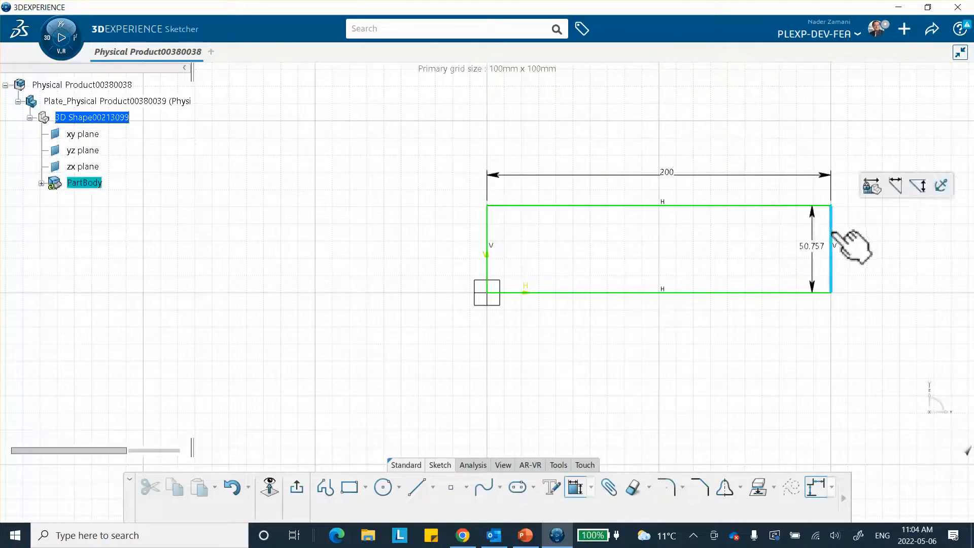
text(45)
key(Return)
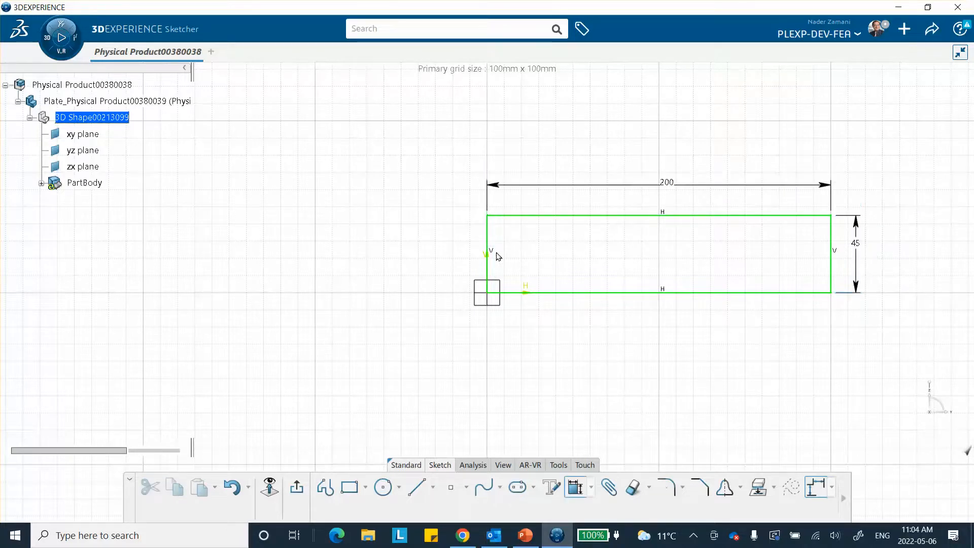
Draw a circle about 24 mm in diameter inside the rectangle, near its vertical side at the origin
click(383, 487)
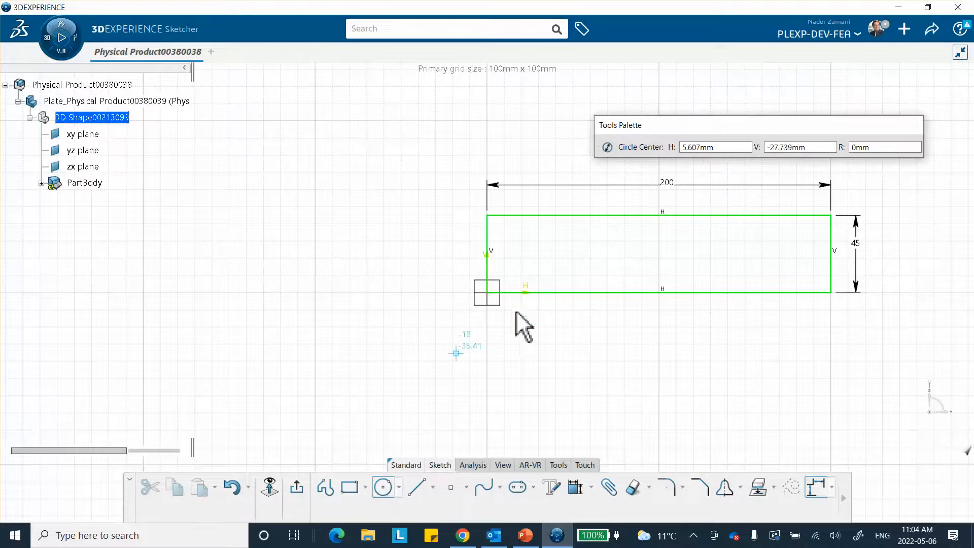
click(541, 254)
click(553, 271)
click(552, 330)
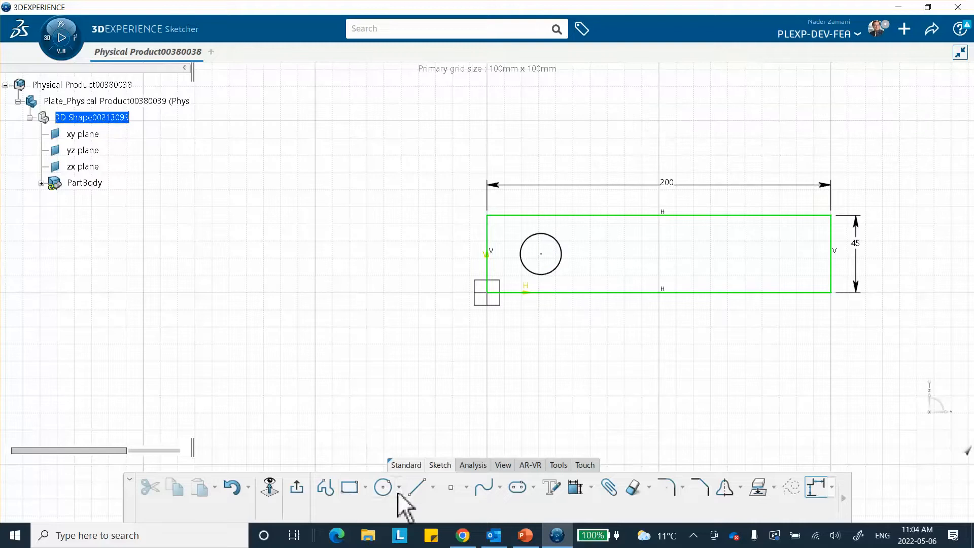
Dimension the circle's diameter to 15 mm
click(575, 490)
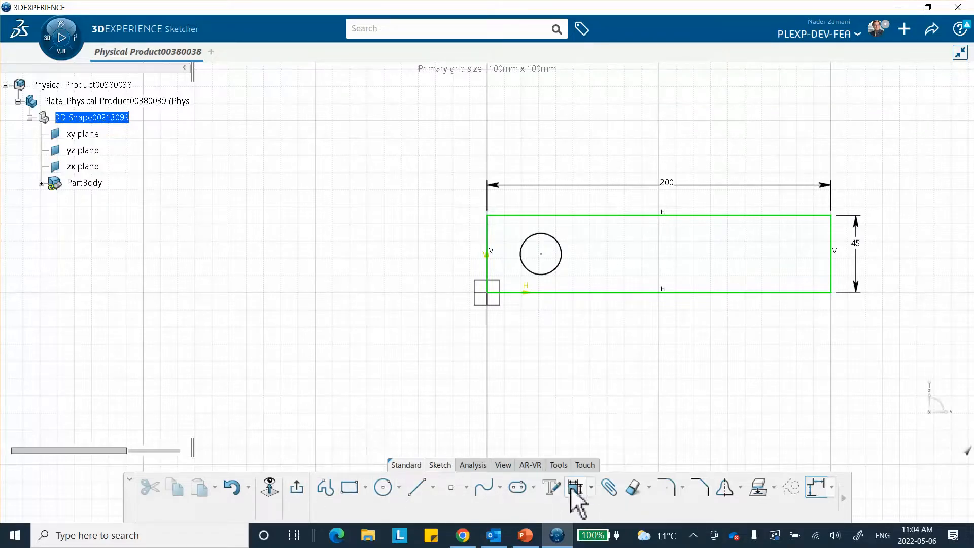
click(561, 260)
click(638, 330)
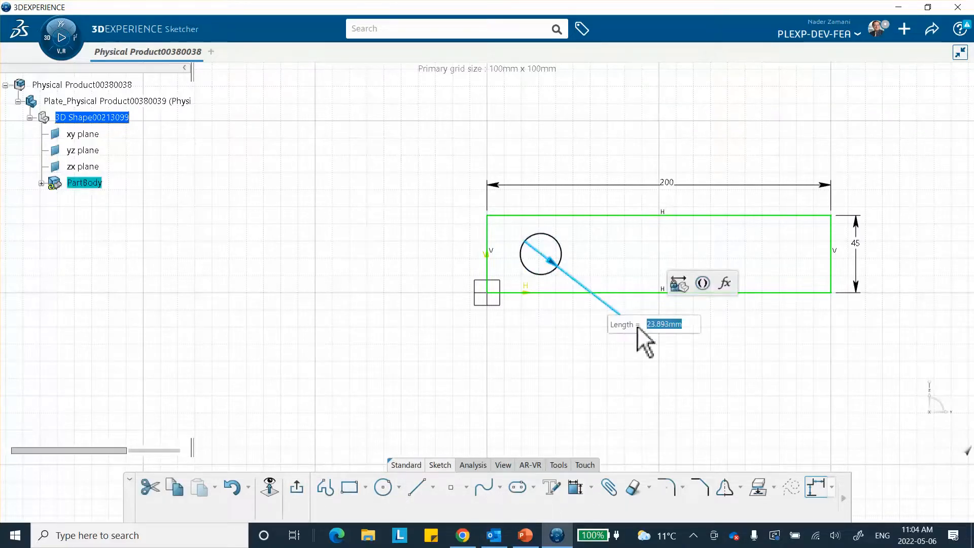
text(1)
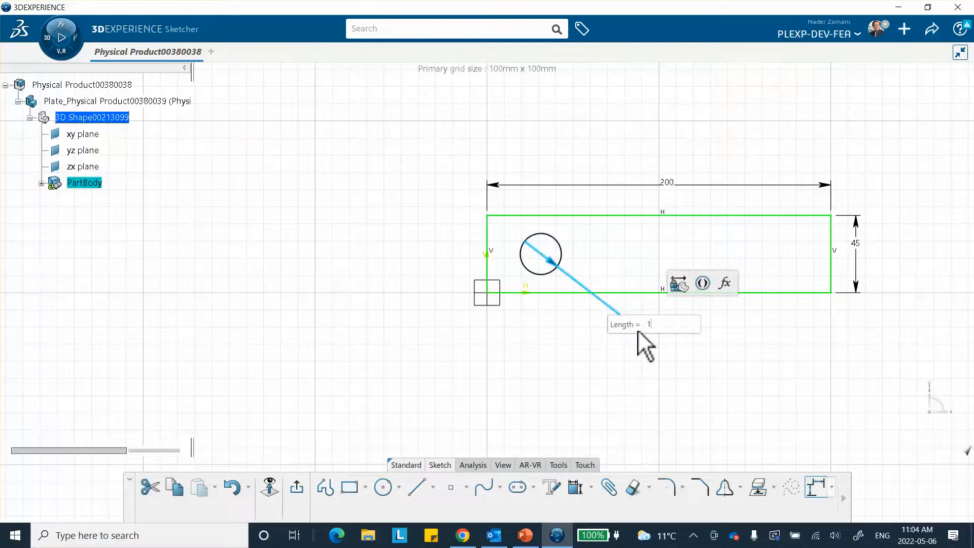
text(5)
key(Return)
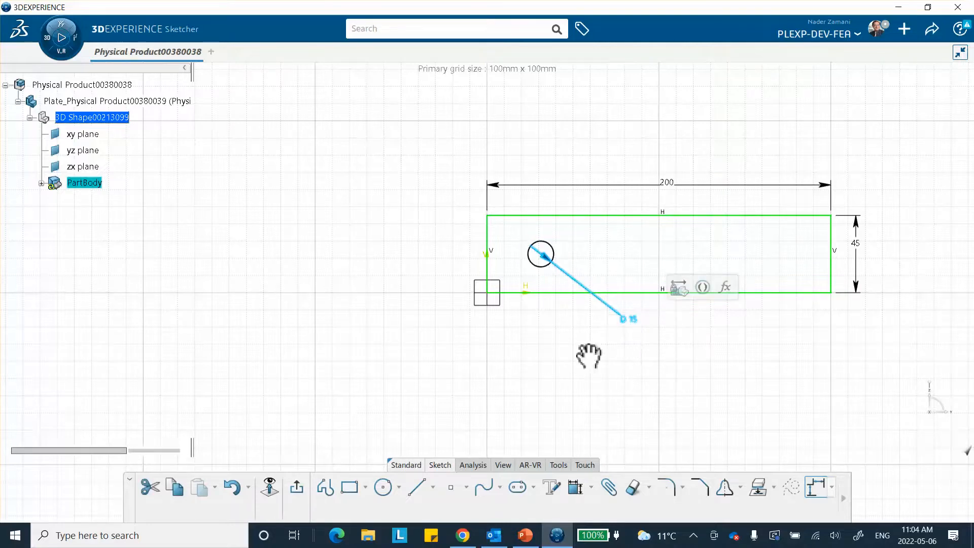
Dimension the horizontal distance from the circle's centre to the rectangle's vertical side at the origin as 50 mm
middle_drag(588, 356, 568, 224)
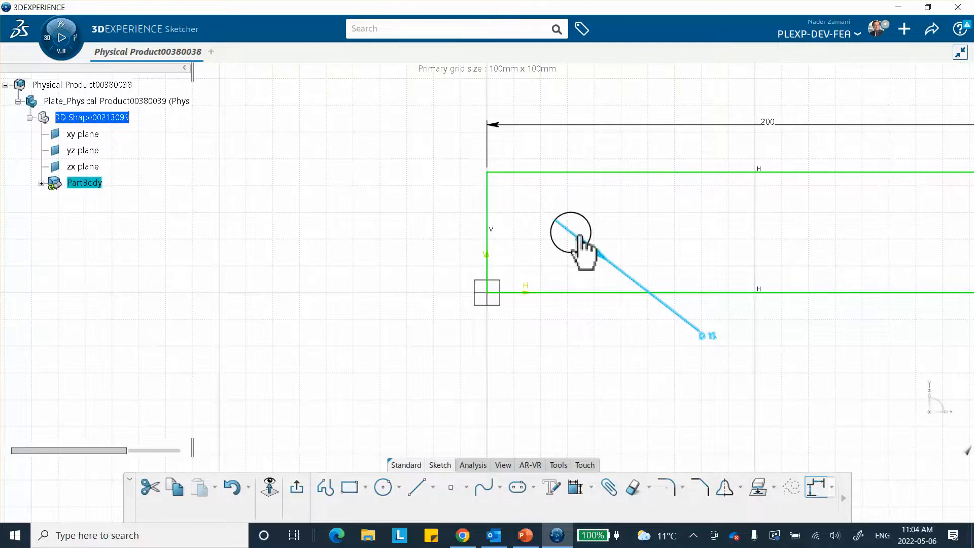
mouse_move(576, 444)
middle_down()
mouse_move(572, 401)
mouse_move(549, 372)
mouse_move(530, 435)
middle_up()
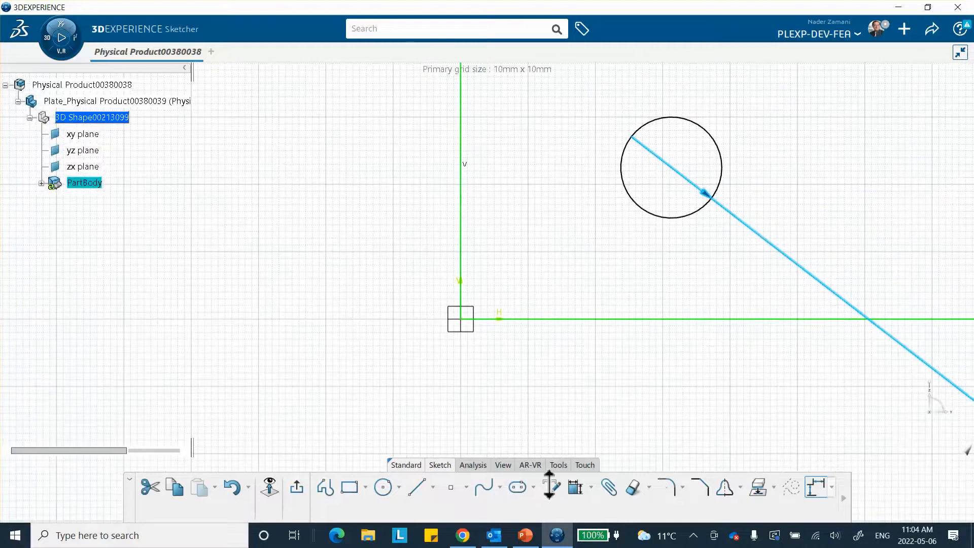
click(575, 487)
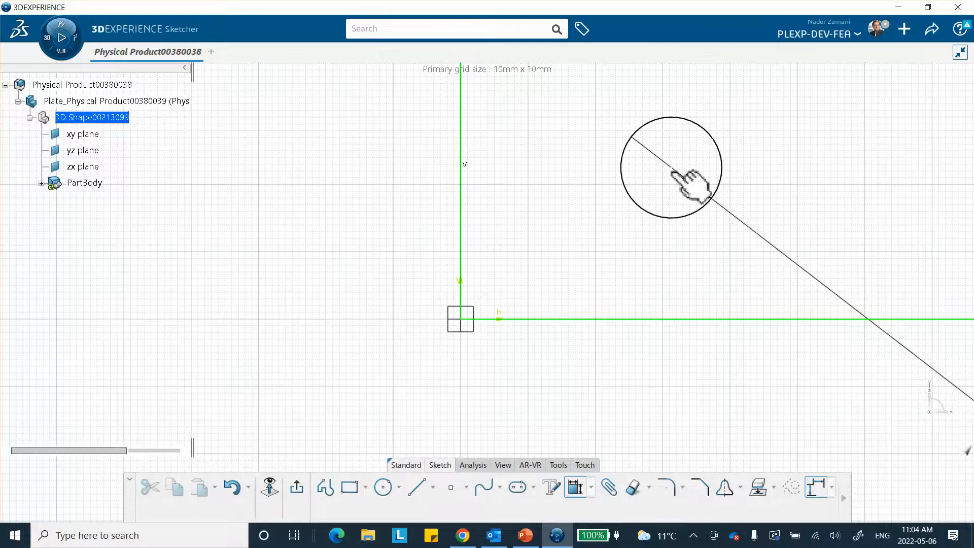
click(463, 203)
click(568, 373)
text(50)
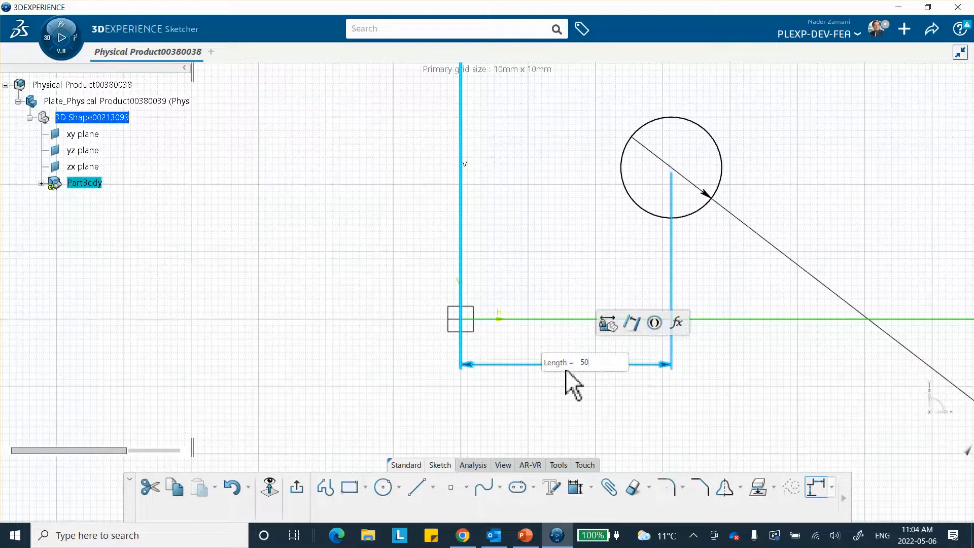
key(Return)
Switch to Part Design and extrude the plate sketch with a Pad 100 mm long
mouse_move(662, 306)
middle_down()
mouse_move(656, 300)
mouse_move(677, 375)
mouse_move(700, 320)
mouse_move(519, 239)
middle_up()
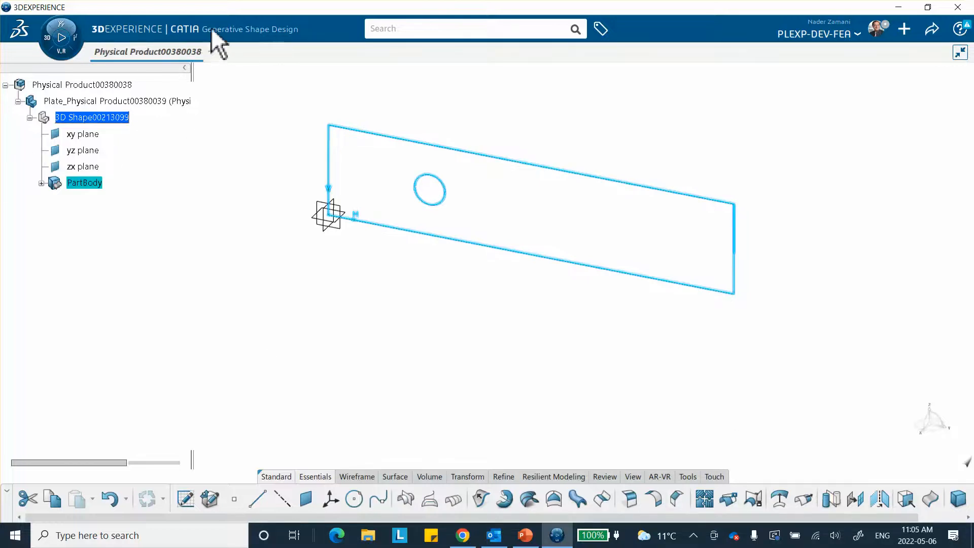
click(47, 39)
click(194, 408)
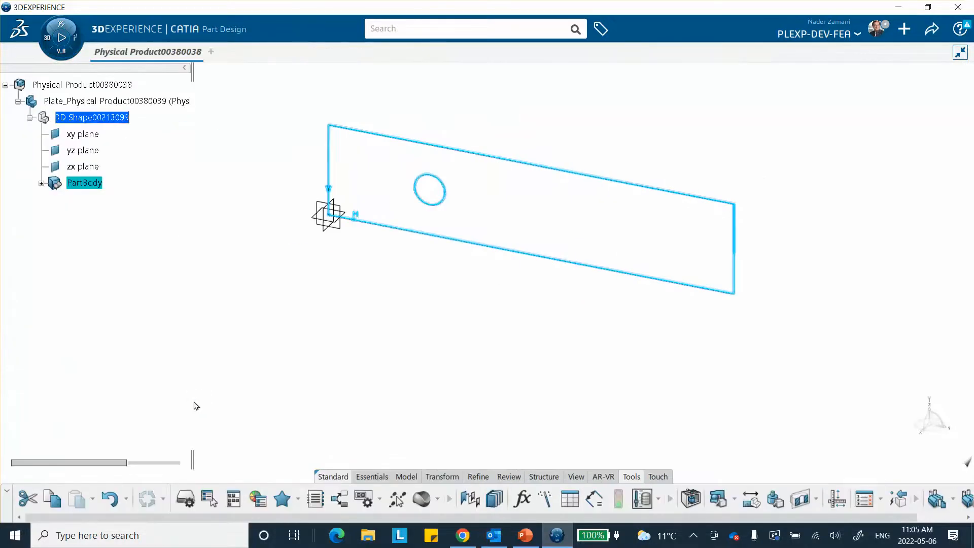
click(371, 475)
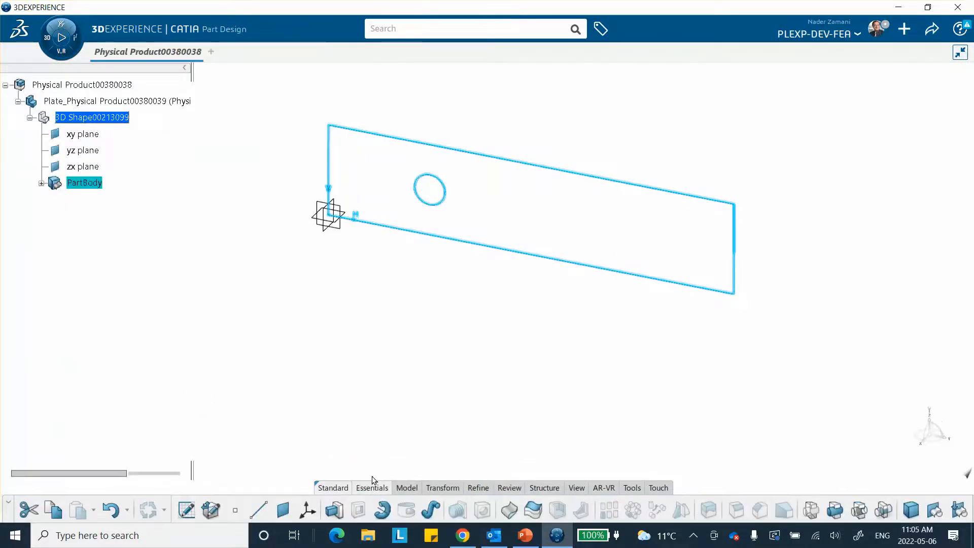
click(334, 510)
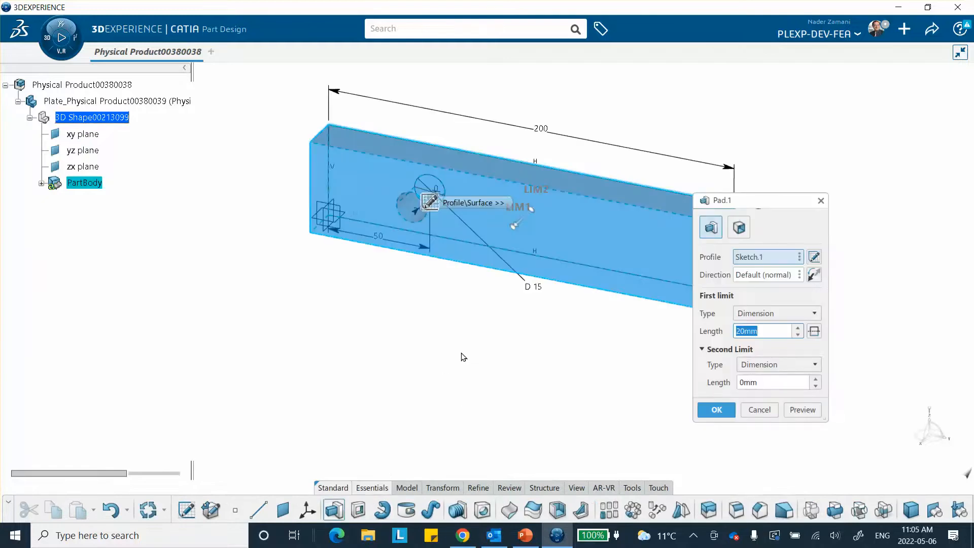
text(100)
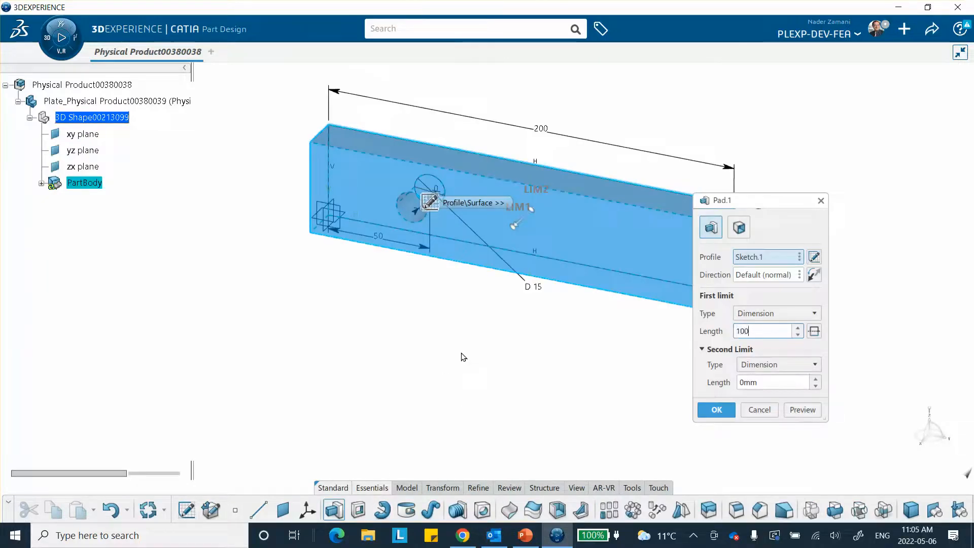
click(716, 407)
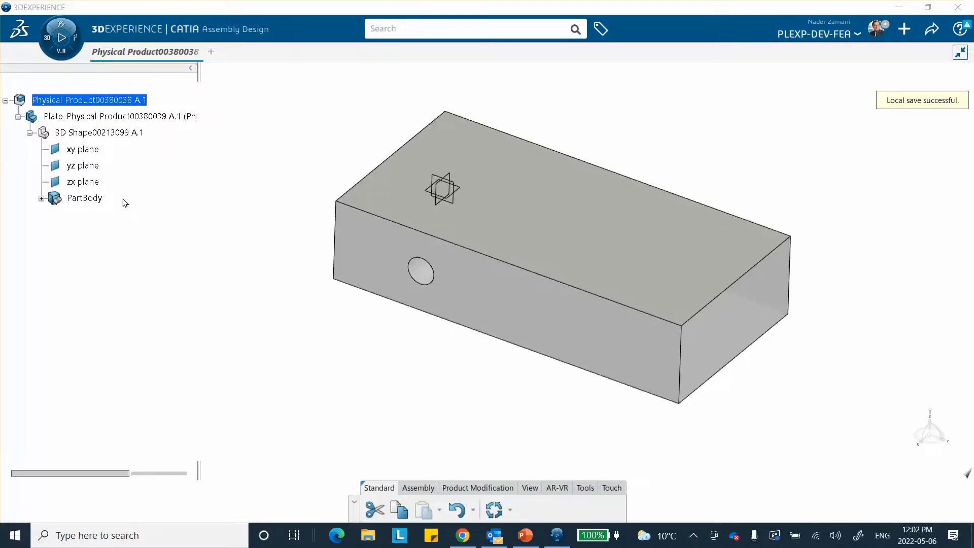
Open the plate's 3D Shape for editing and create a core material titled "Plate_Materal_Steel"
click(125, 117)
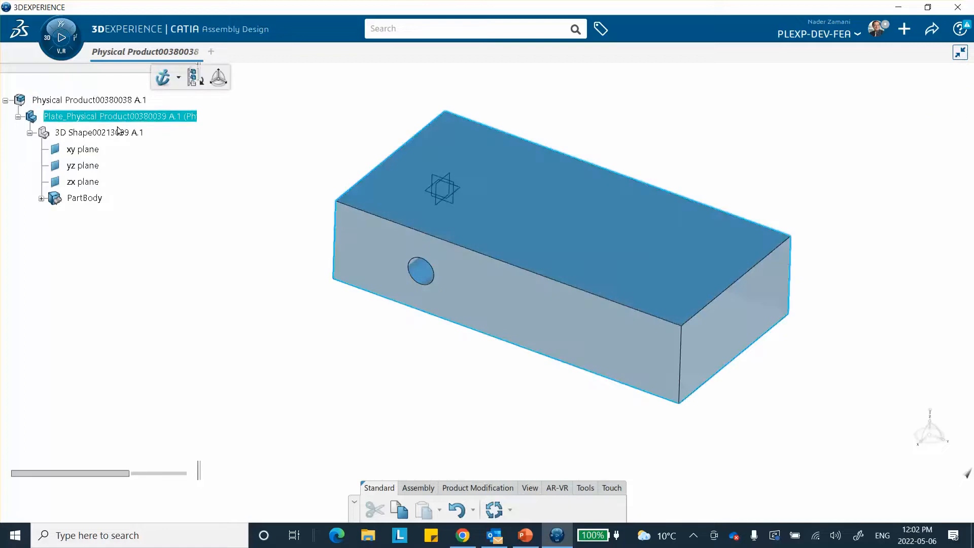
double_click(127, 133)
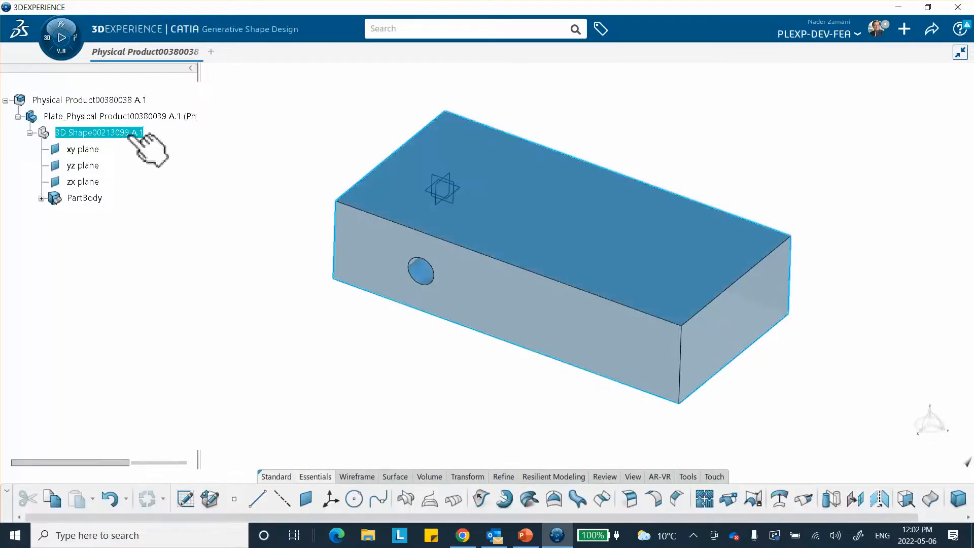
click(684, 477)
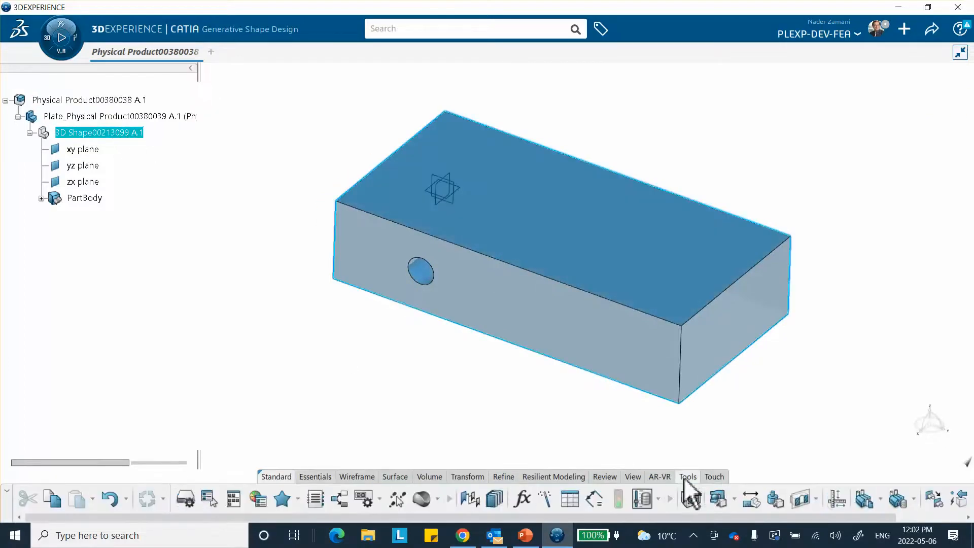
click(438, 498)
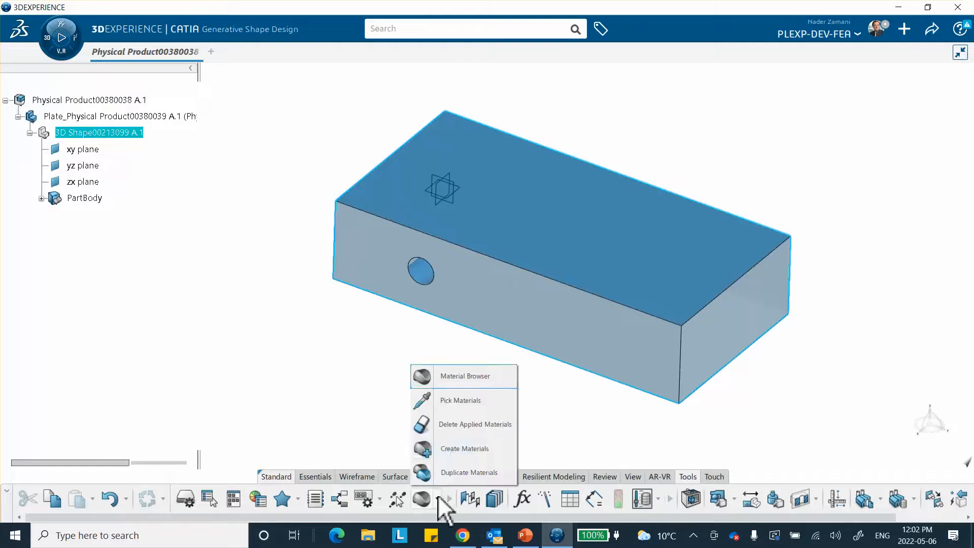
click(456, 449)
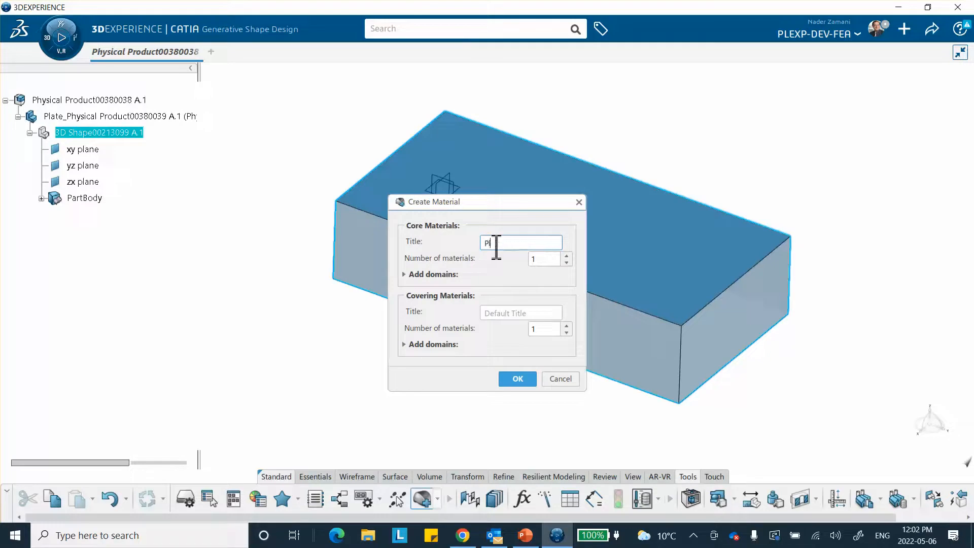
text(Plate)
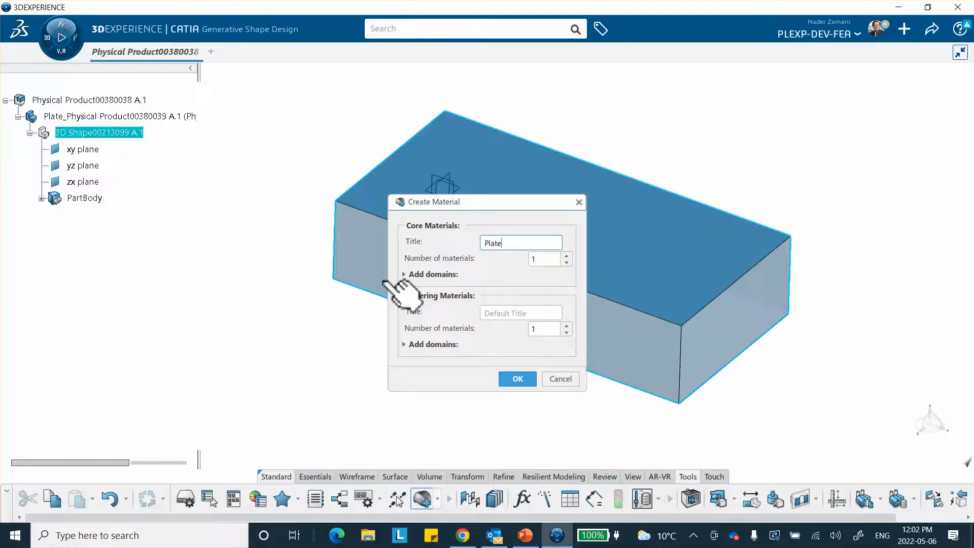
text(_)
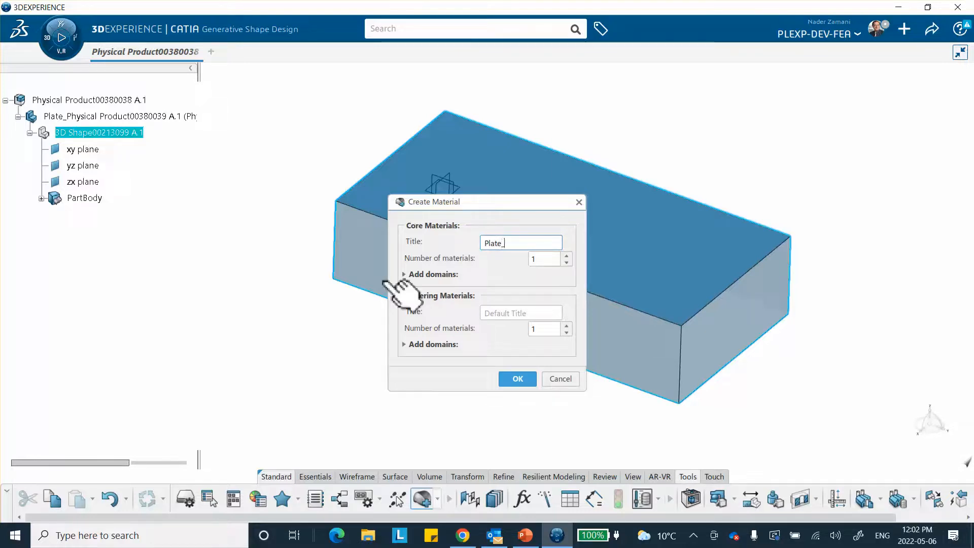
text(Materal_Steel)
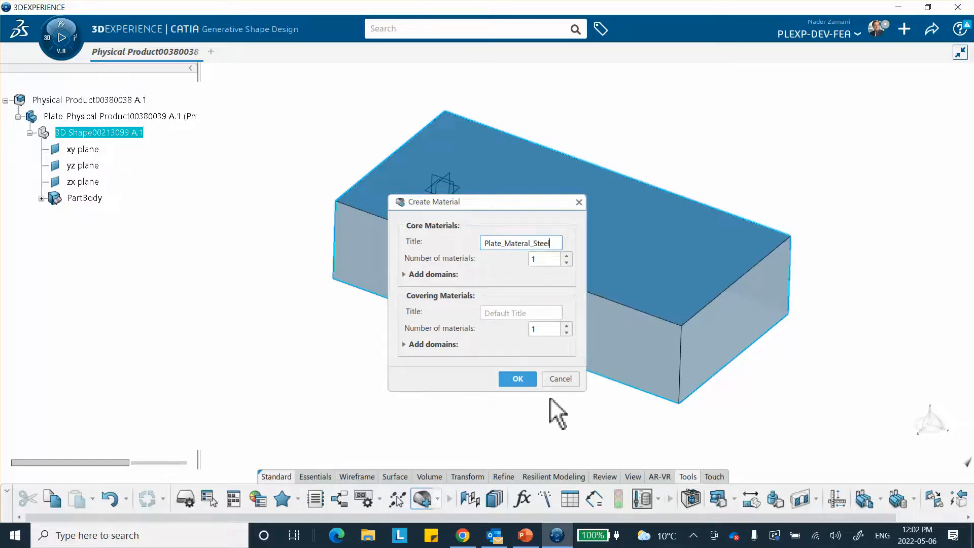
click(513, 373)
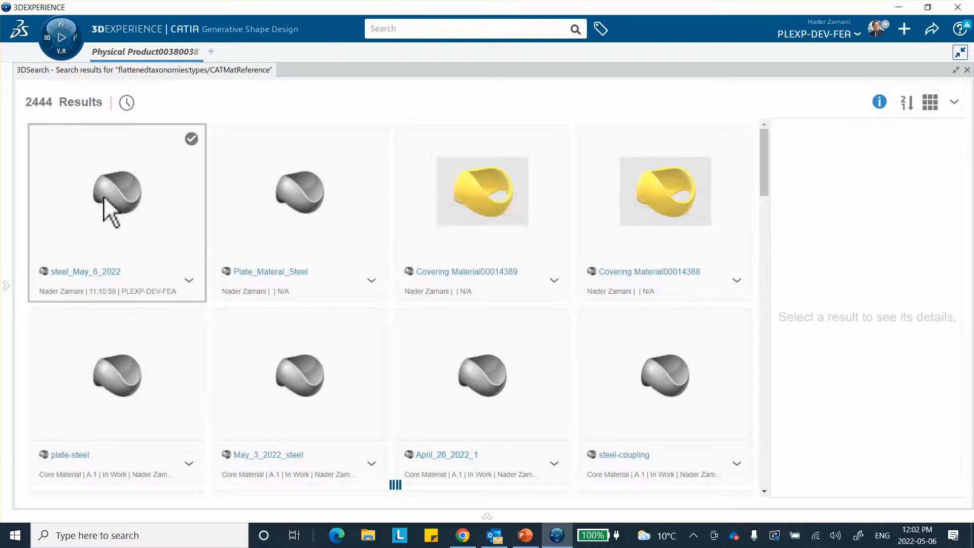
Apply the Plate_Materal_Steel material to the plate part and close the material search results
click(304, 205)
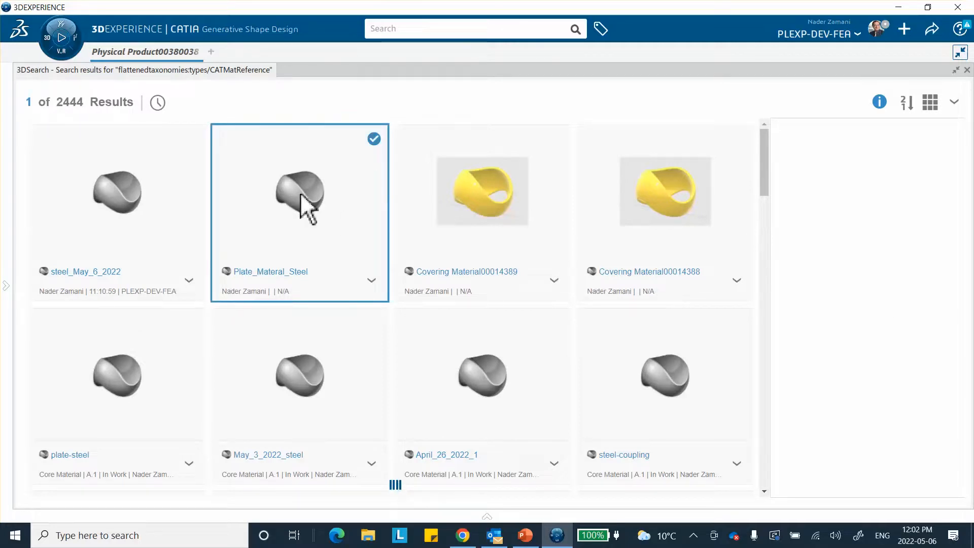
right_click(301, 194)
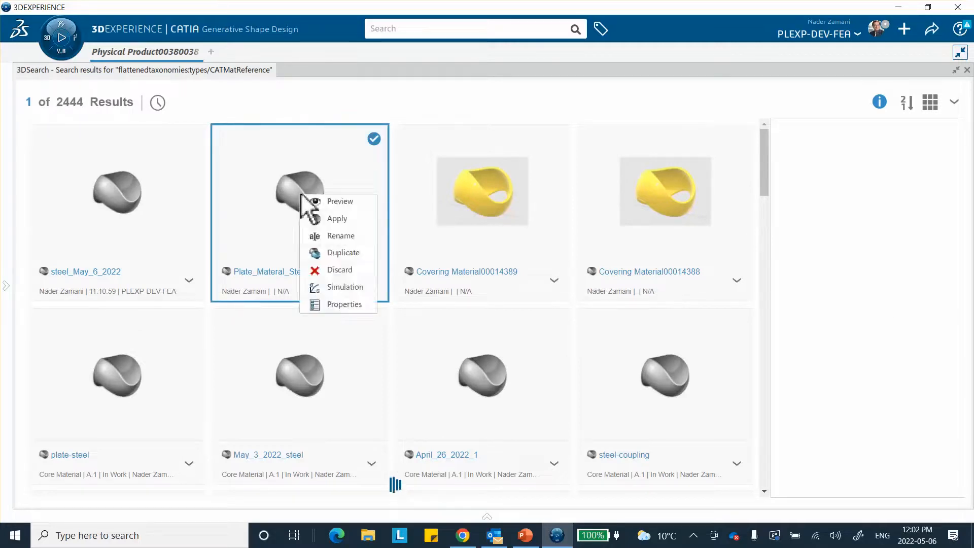
click(335, 218)
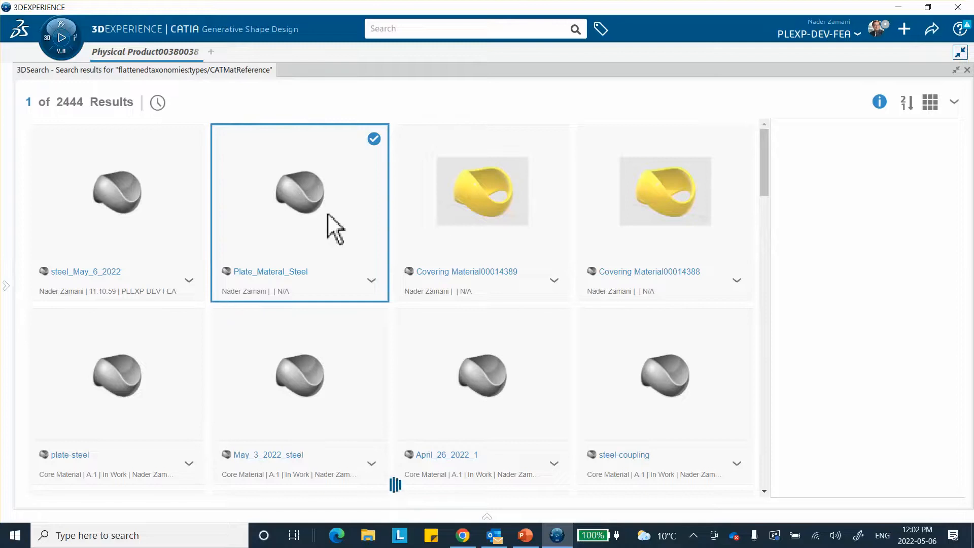
click(966, 68)
click(100, 115)
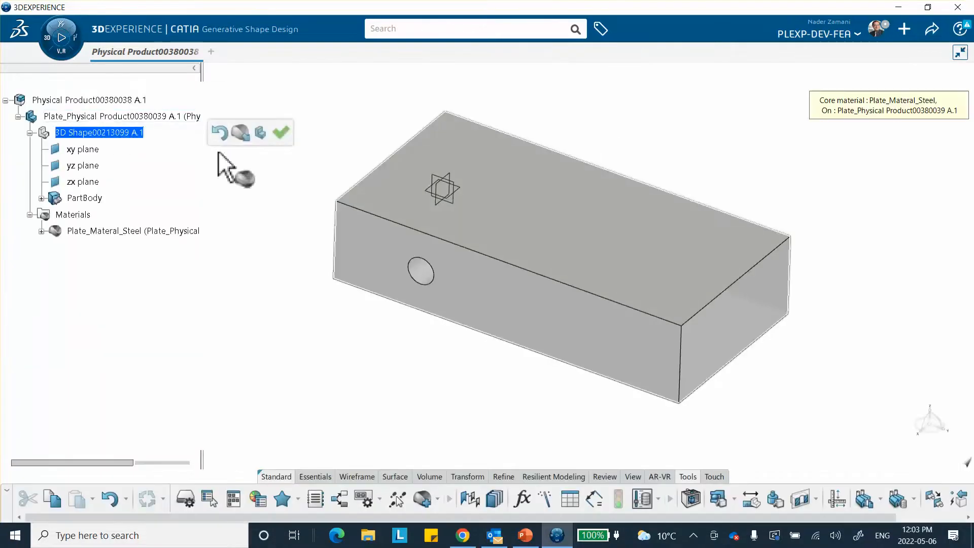
Finish the material assignment and open the simulation domain definition of Plate_Materal_Steel
click(41, 231)
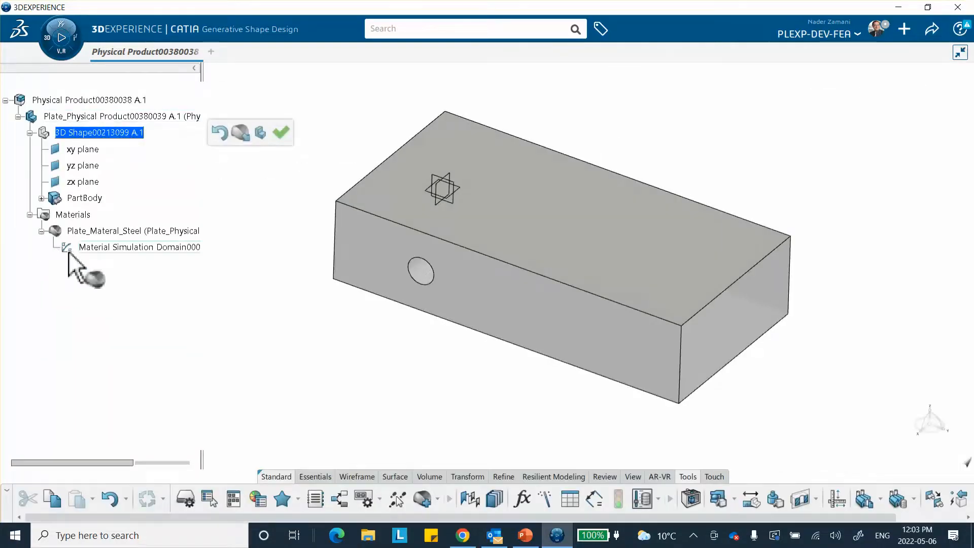
click(108, 249)
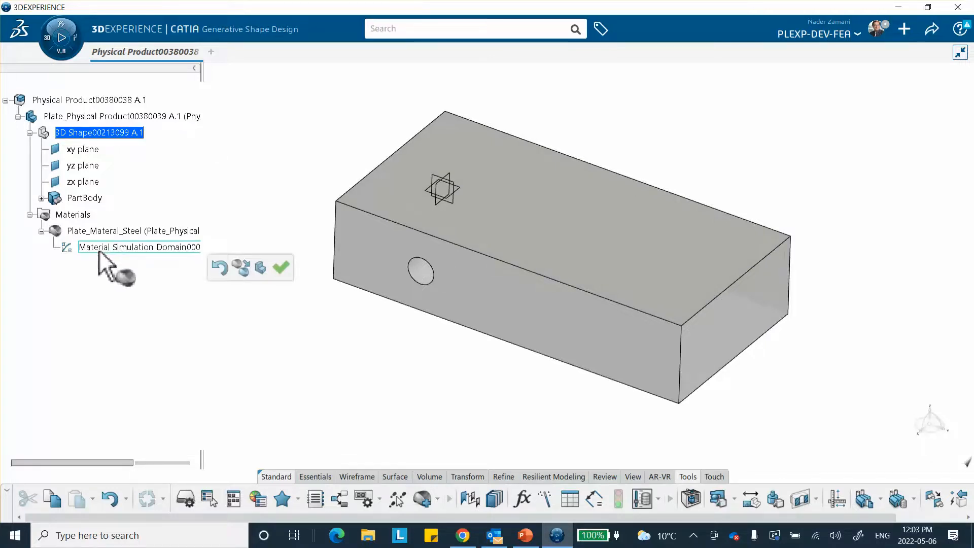
click(281, 266)
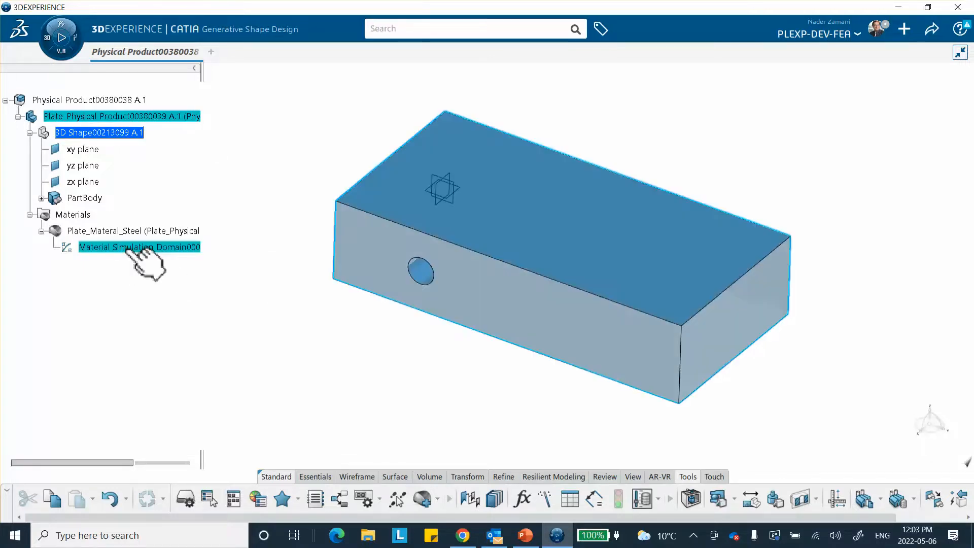
double_click(127, 251)
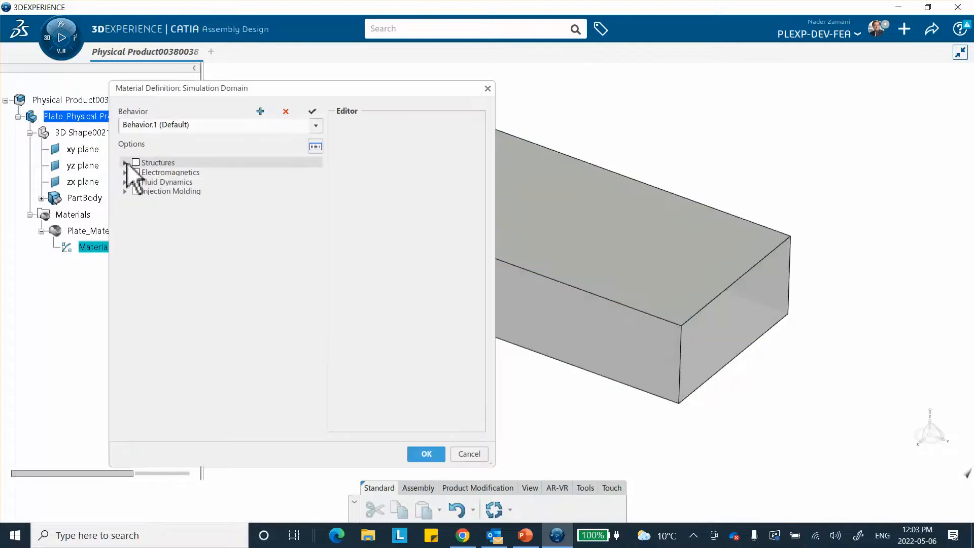
Enable the Elastic behavior under Abaqus Multiphysics mechanical elasticity for the plate's steel
click(126, 162)
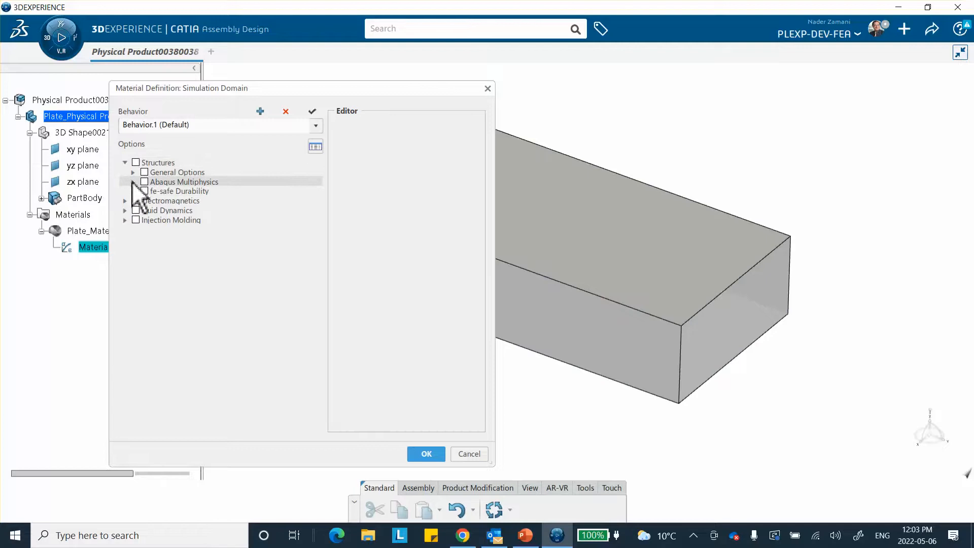
click(133, 182)
click(142, 191)
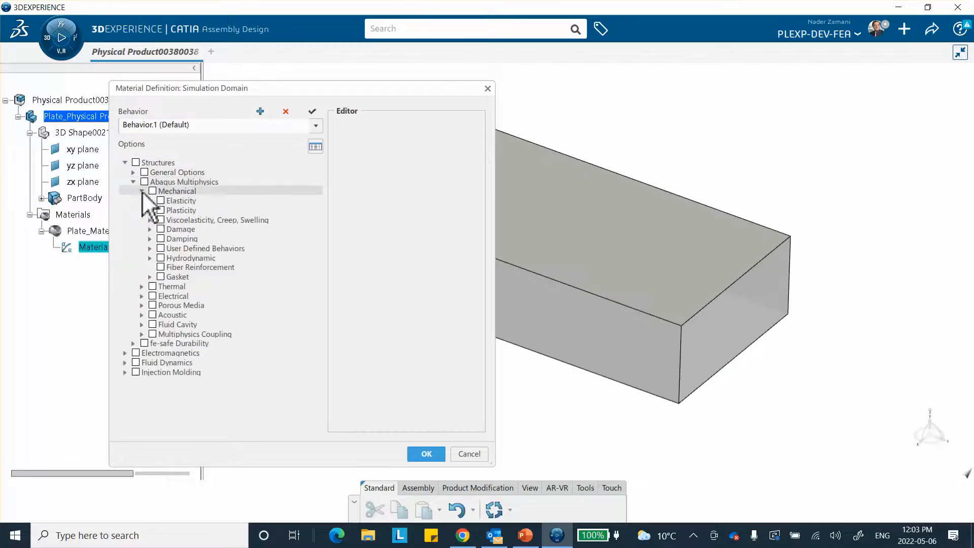
click(149, 200)
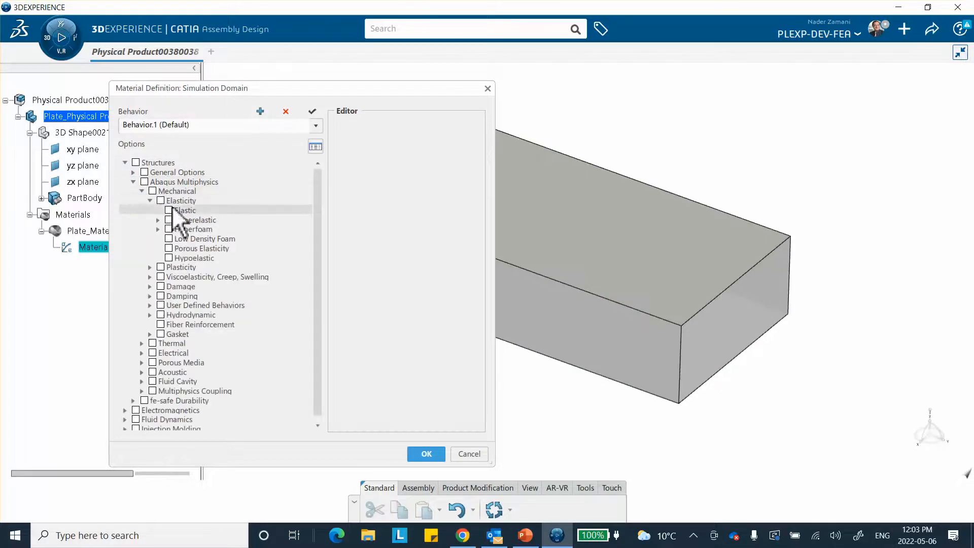
click(169, 210)
Give the elastic material a Young's Modulus of 200000 MPa and a Poisson's Ratio of .3, and confirm the definition
drag(428, 187, 320, 186)
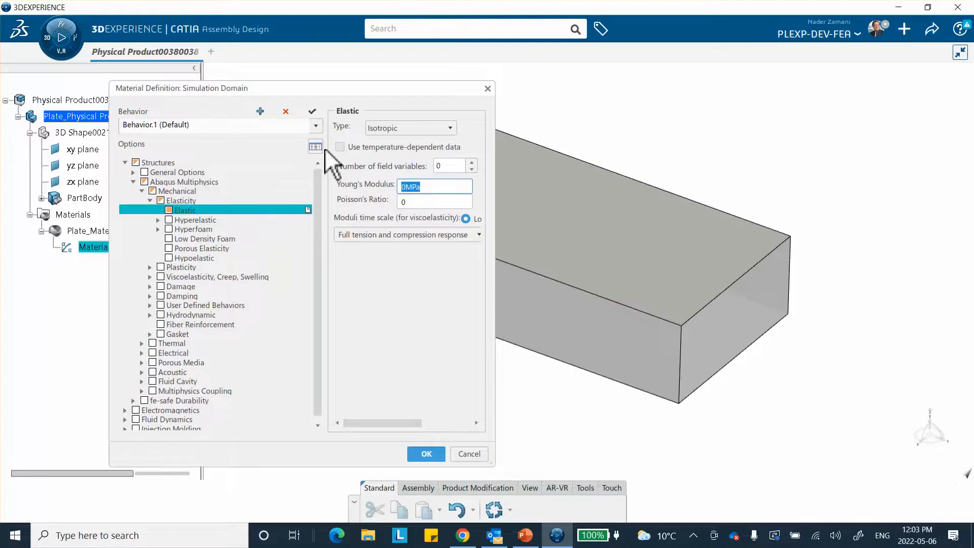
text(200000)
click(418, 203)
text(.3)
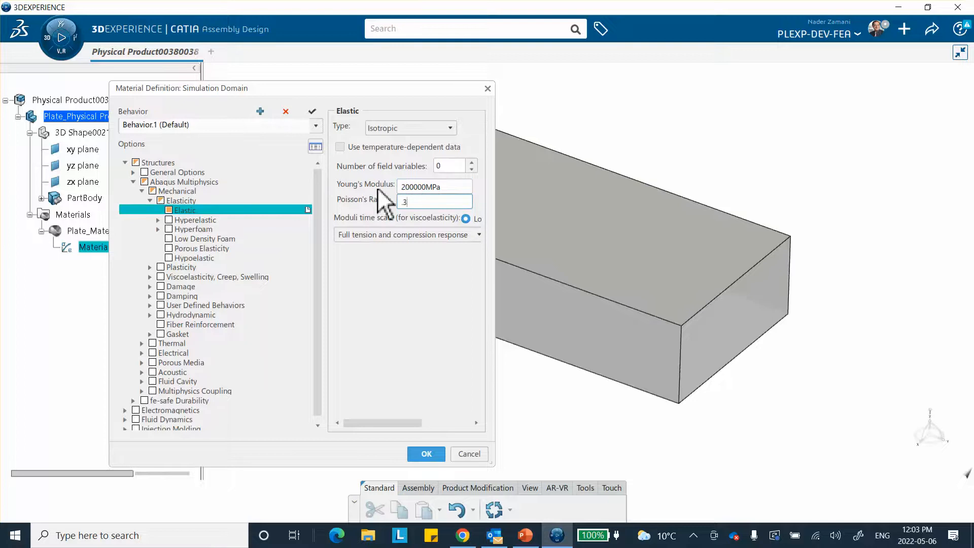
click(434, 454)
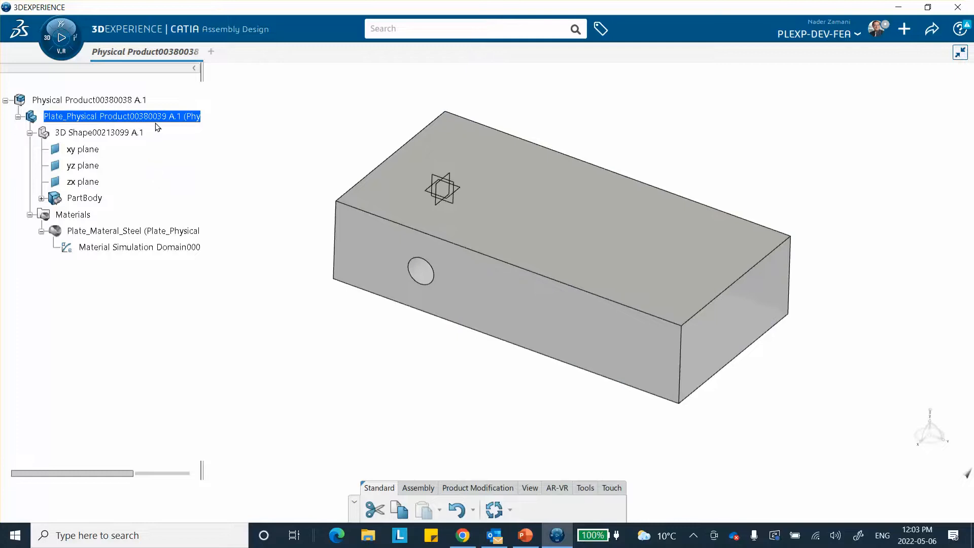
Insert a new 3D Part under the root physical product
click(107, 101)
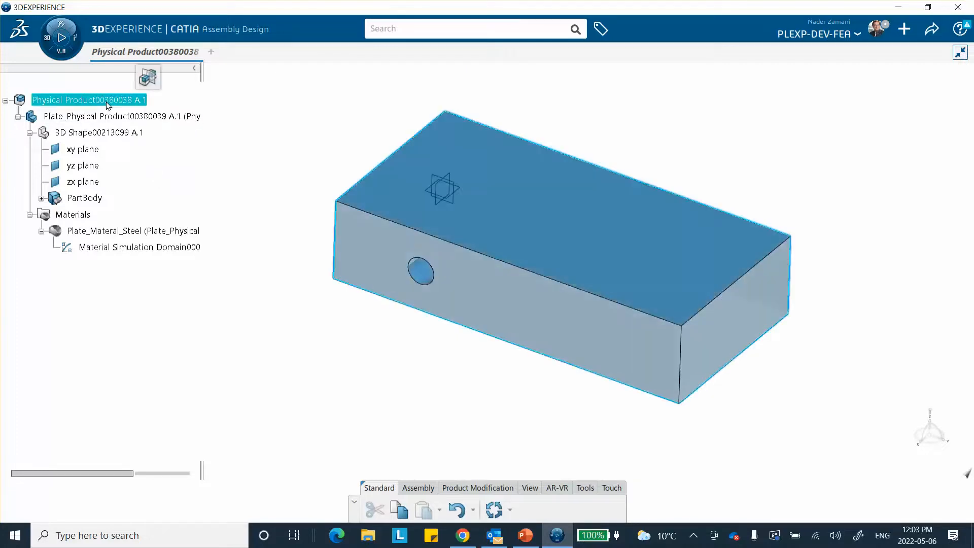
right_click(107, 104)
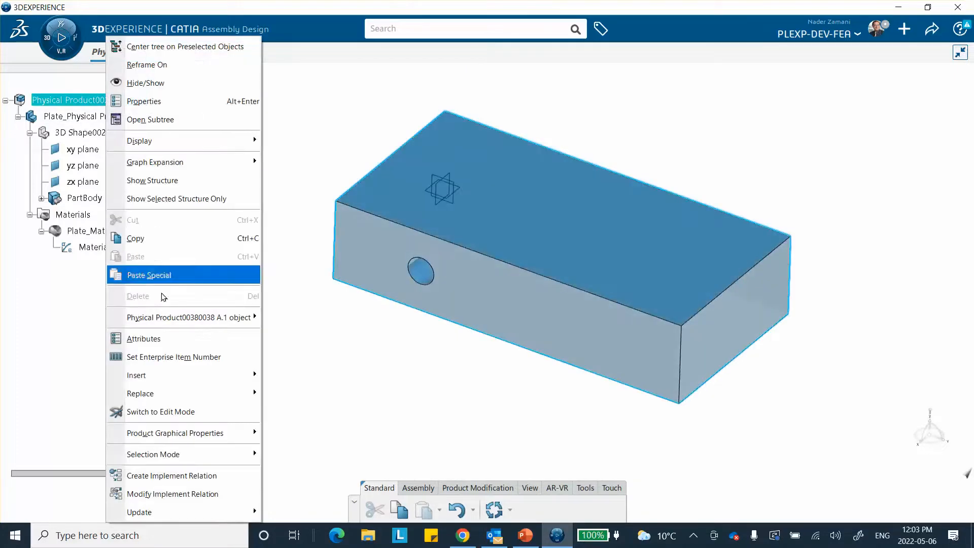
mouse_move(208, 378)
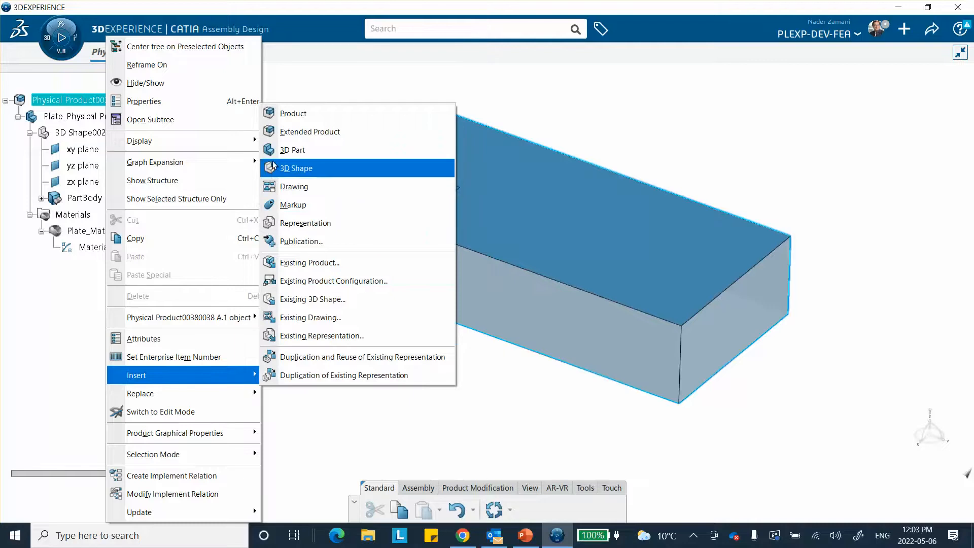
click(282, 151)
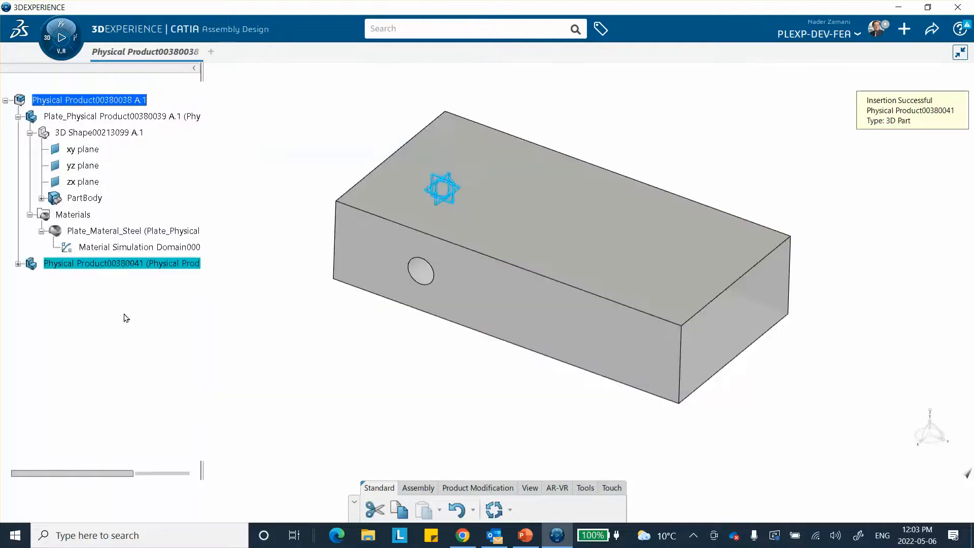
Title the inserted part "Bolt_Physical Product00380041" and expand its 3D Shape in the tree
right_click(108, 263)
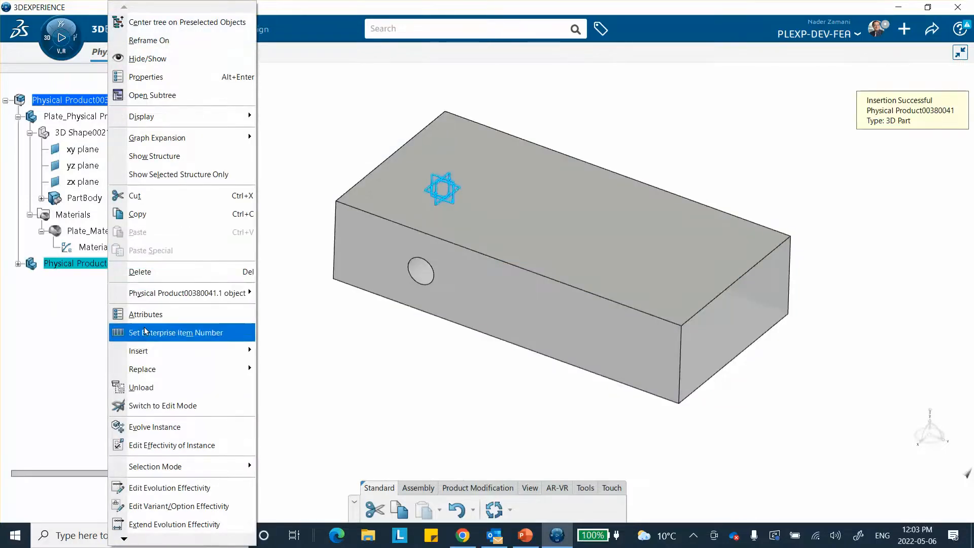
click(142, 78)
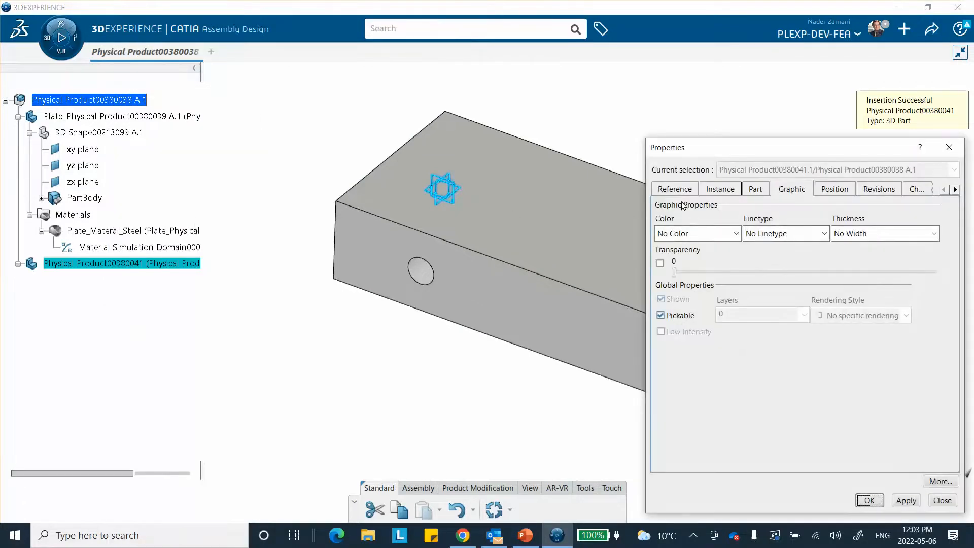
click(674, 190)
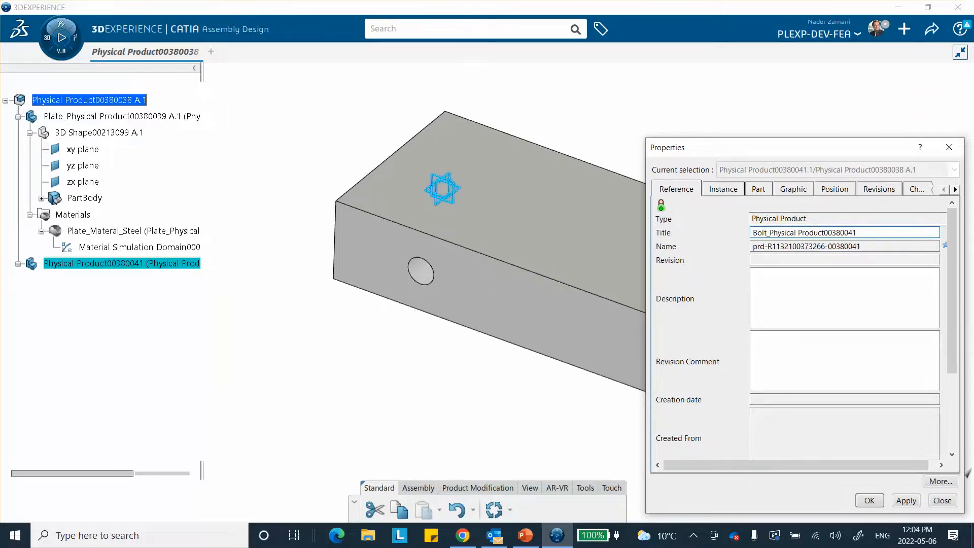
click(869, 500)
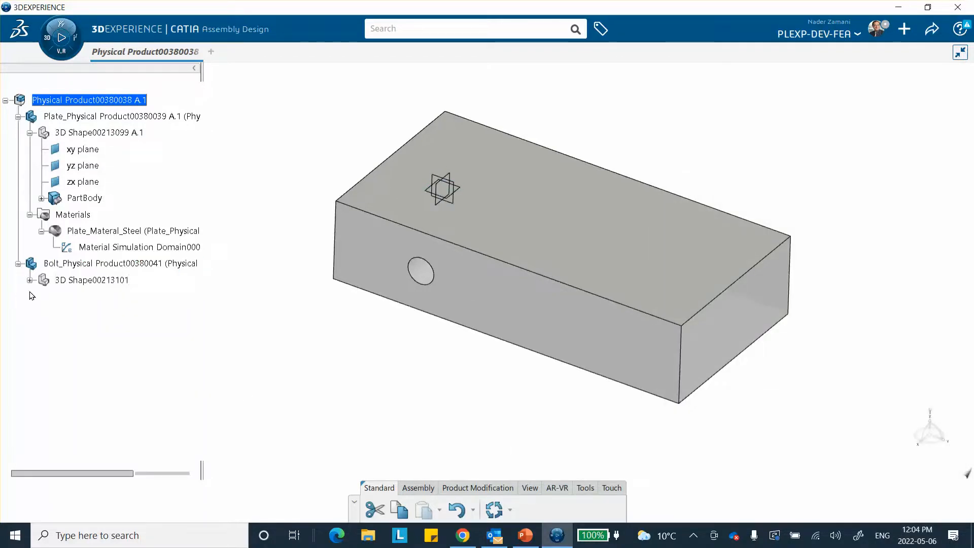
click(30, 280)
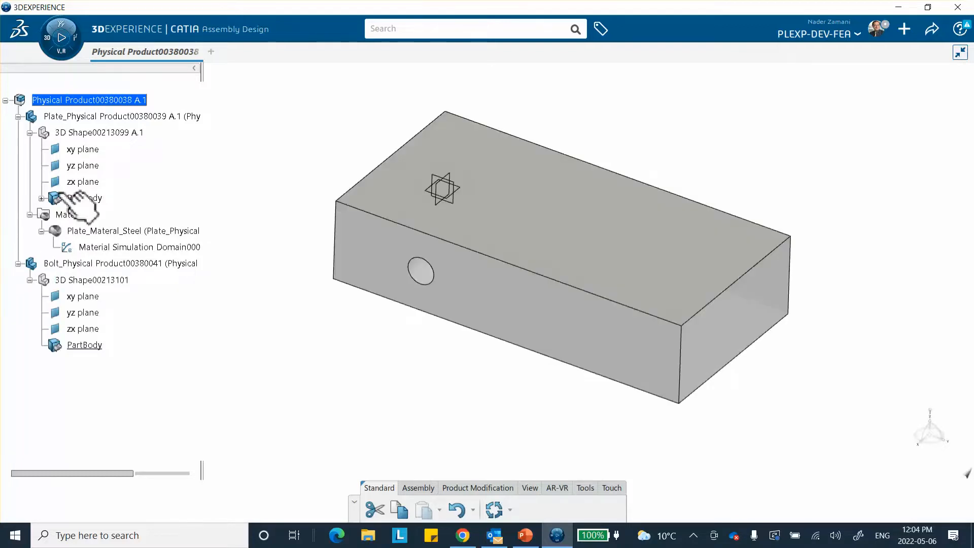
click(49, 40)
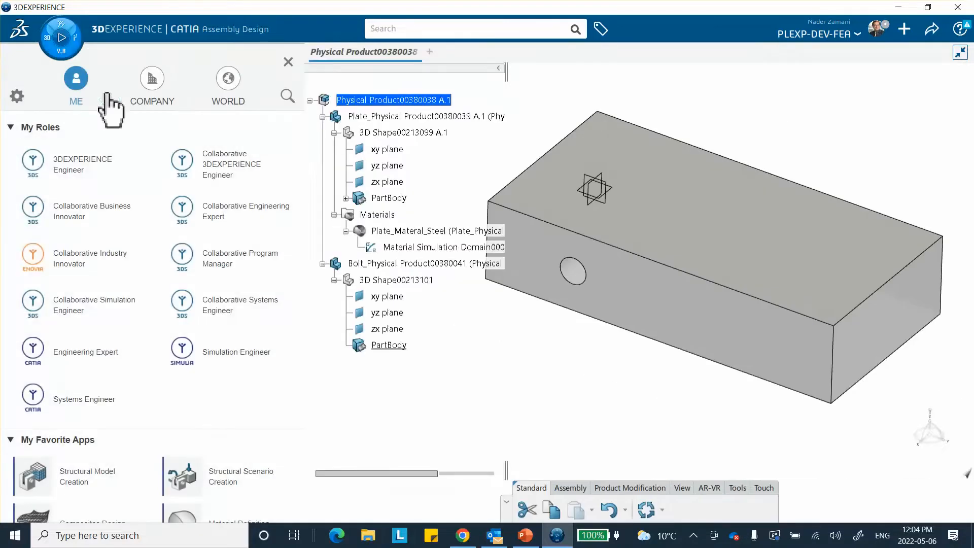
scroll(101, 339, down, 5)
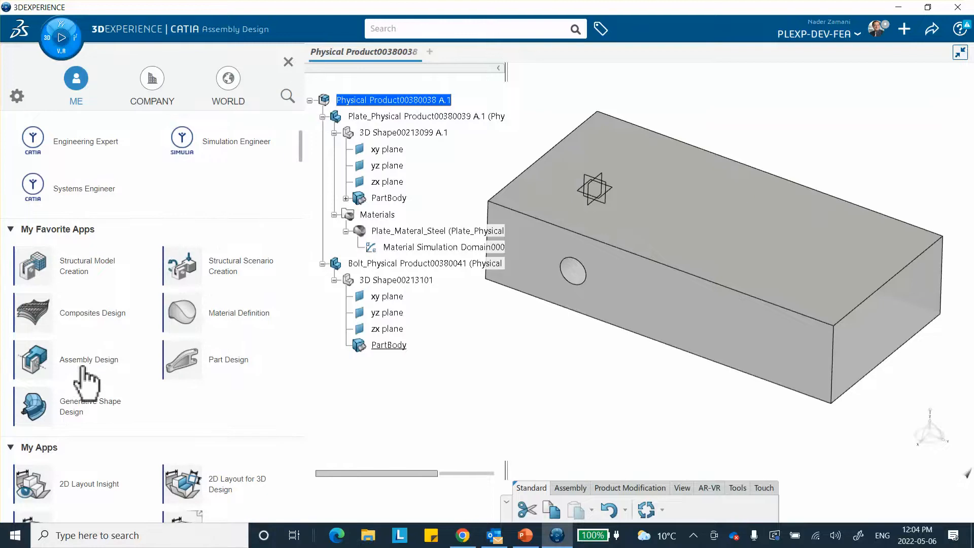
click(80, 406)
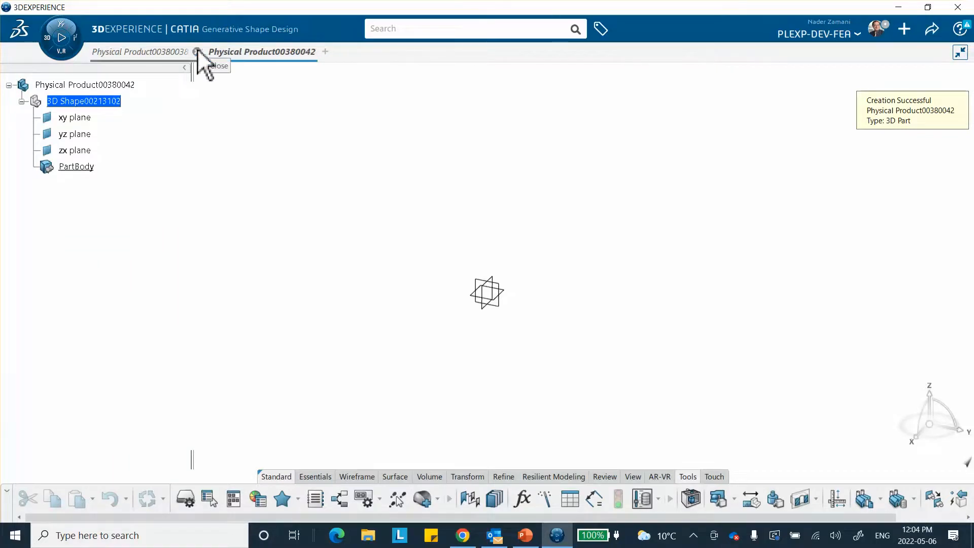
click(311, 52)
click(508, 314)
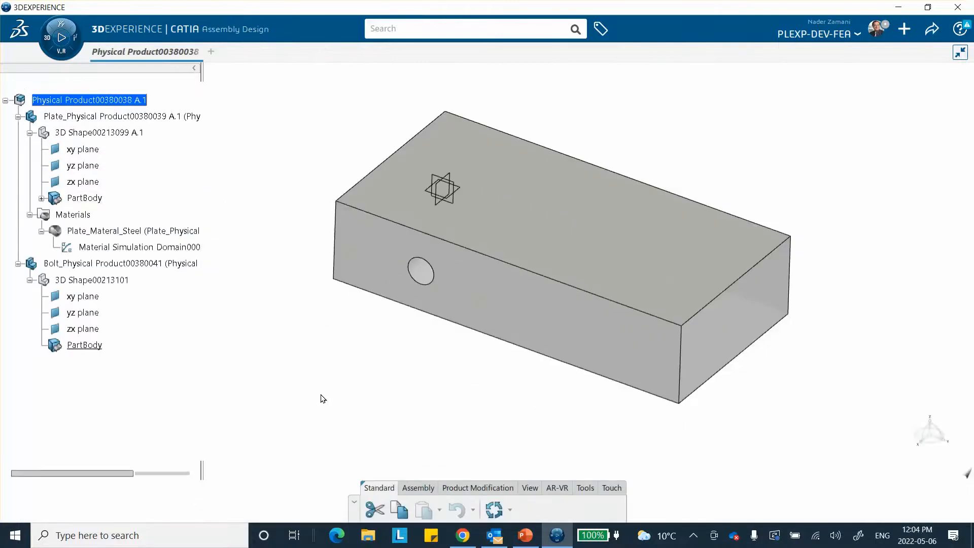
Activate the bolt's 3D Shape for editing in Generative Shape Design
click(90, 279)
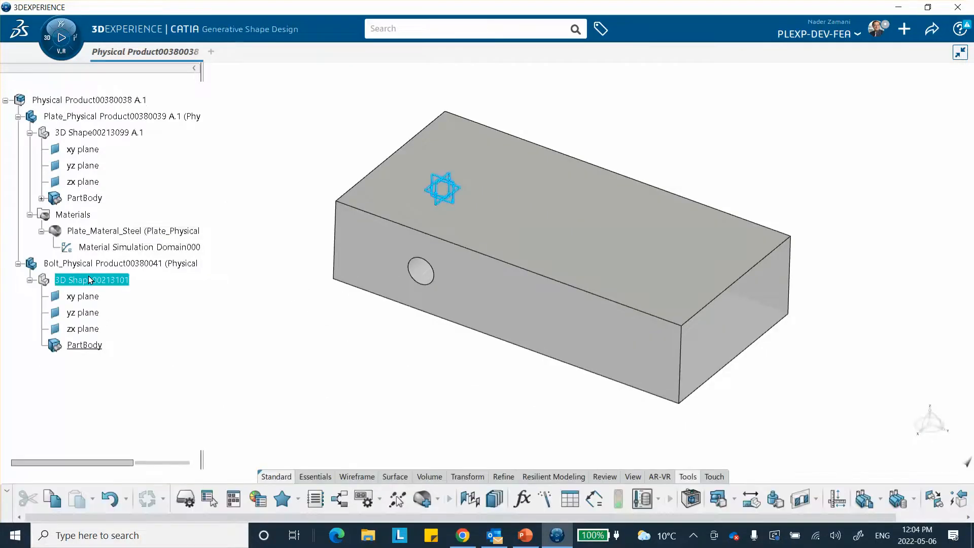
double_click(89, 280)
double_click(94, 279)
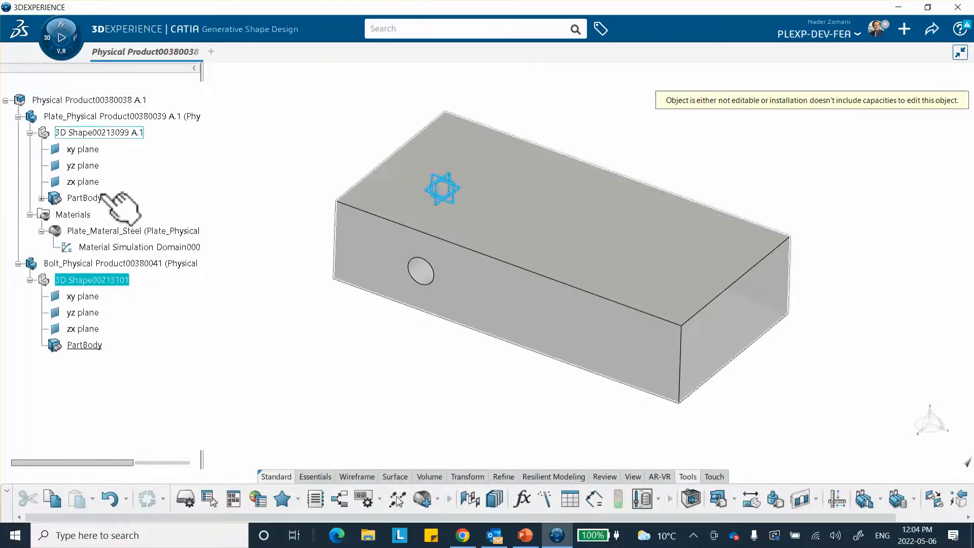
click(60, 26)
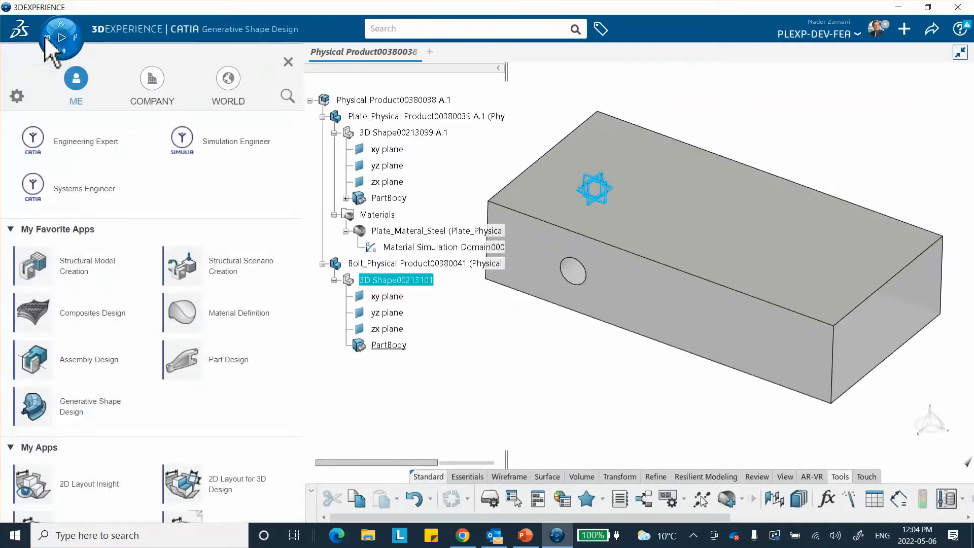
click(79, 407)
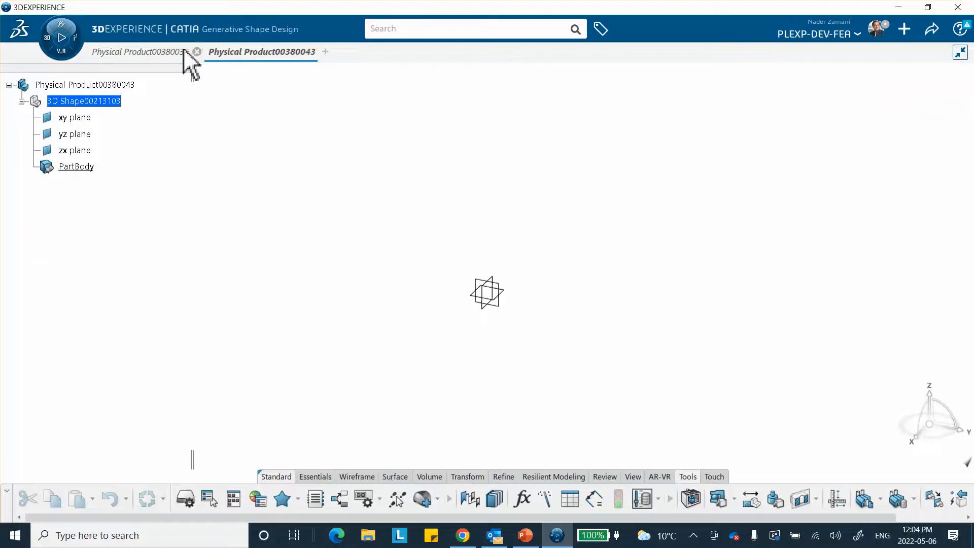
click(153, 54)
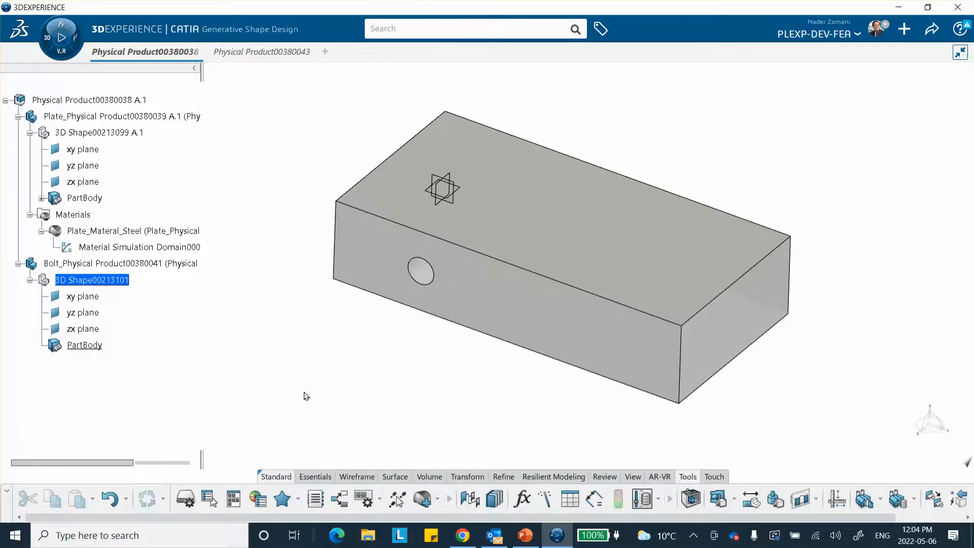
Start a sketch on the yz plane of the bolt's 3D Shape
click(317, 478)
click(186, 498)
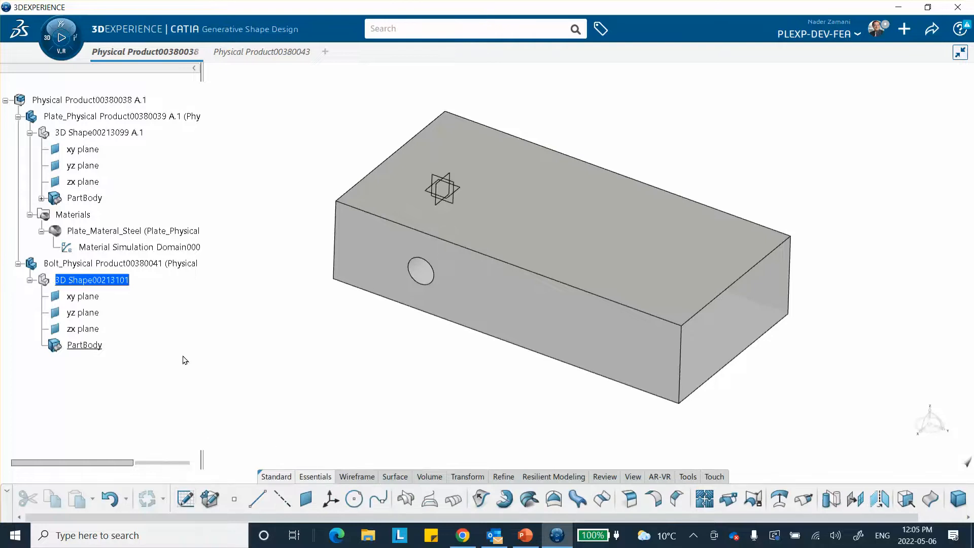
click(85, 311)
click(188, 496)
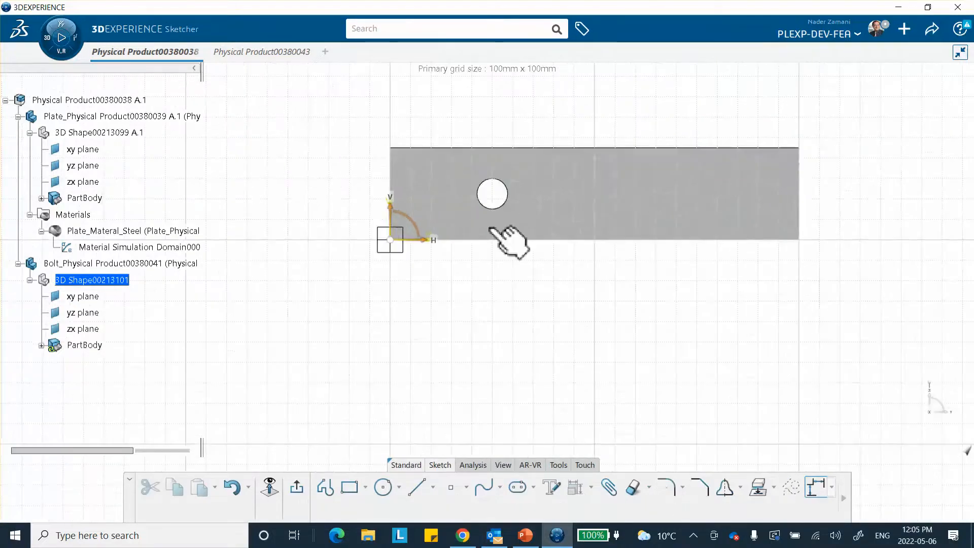
Sketch a circle about 25 mm in diameter around the plate's hole, with its centre just off the hole's centre
mouse_move(494, 241)
middle_down()
mouse_move(496, 289)
mouse_move(507, 274)
mouse_move(491, 244)
middle_up()
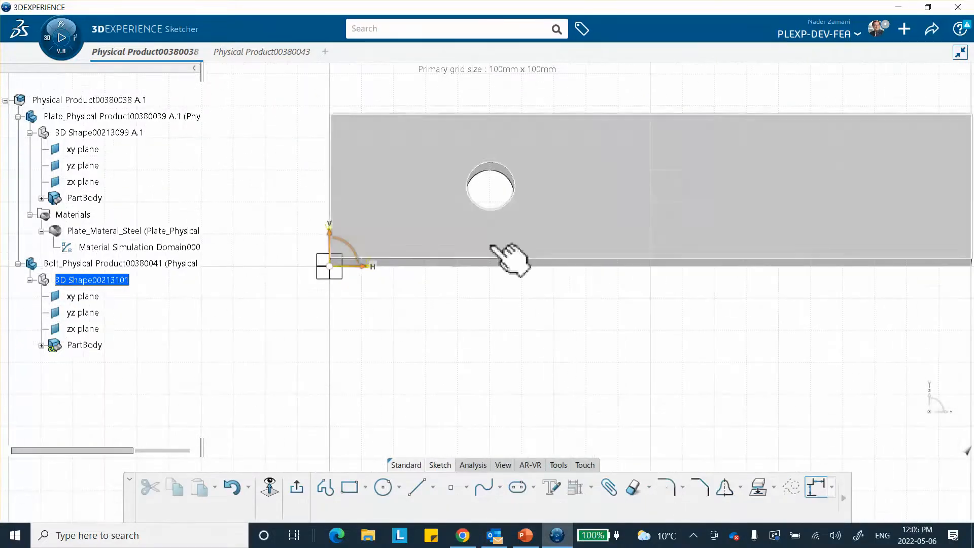
click(270, 482)
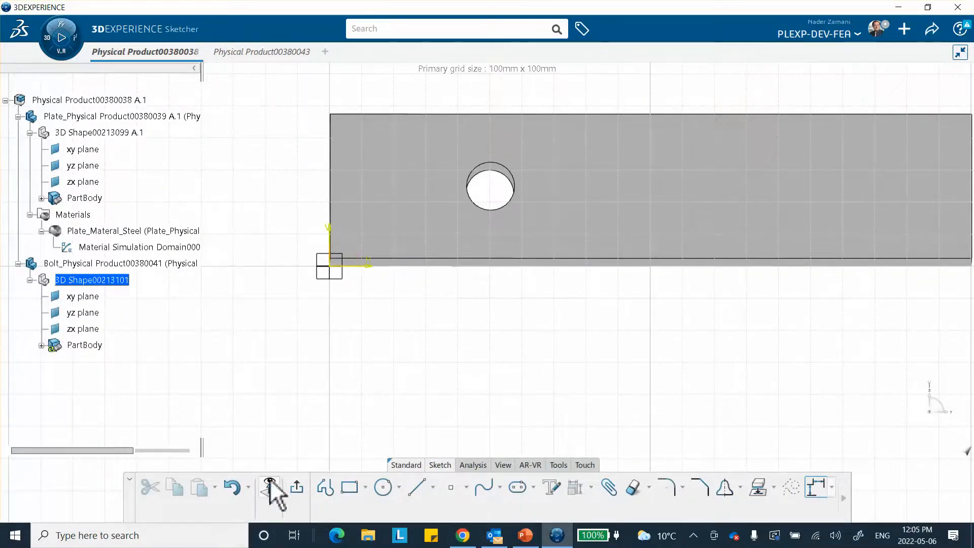
click(384, 488)
click(496, 206)
click(513, 217)
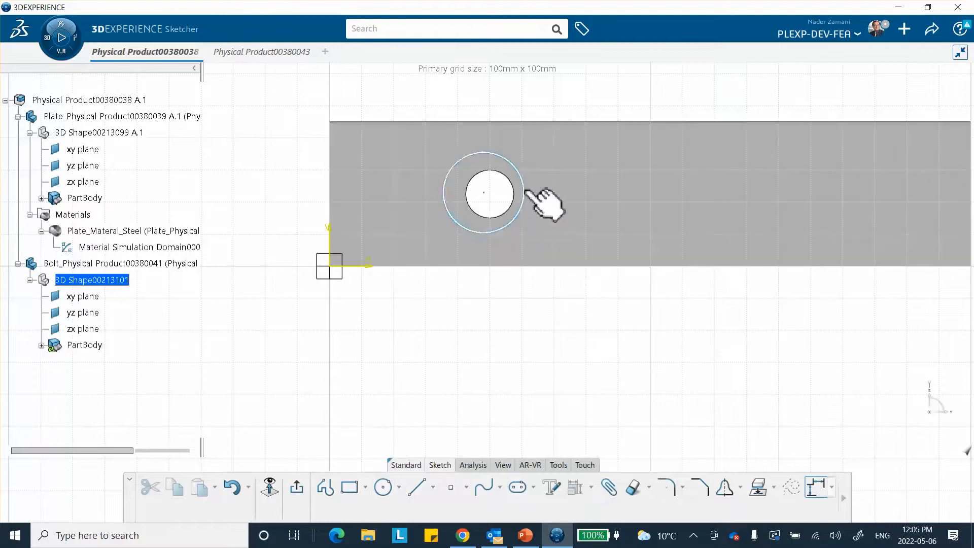
Dimension the bolt circle around the plate's hole and set its diameter to 14.6 mm
click(545, 206)
click(653, 147)
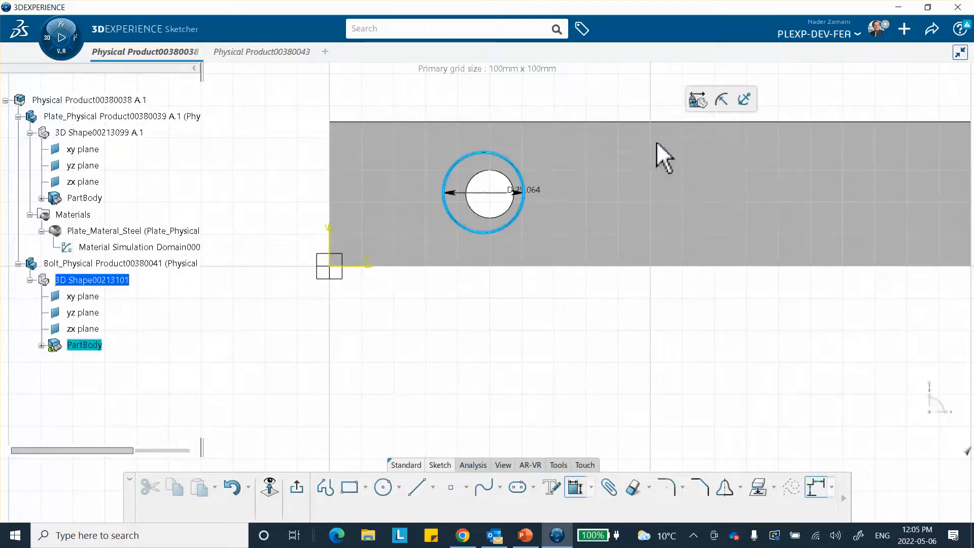
double_click(680, 95)
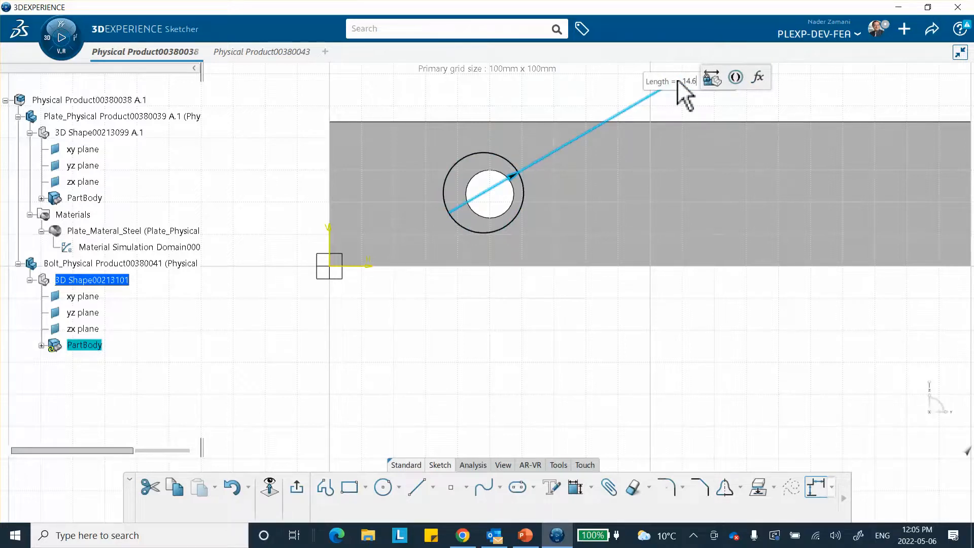
key(Return)
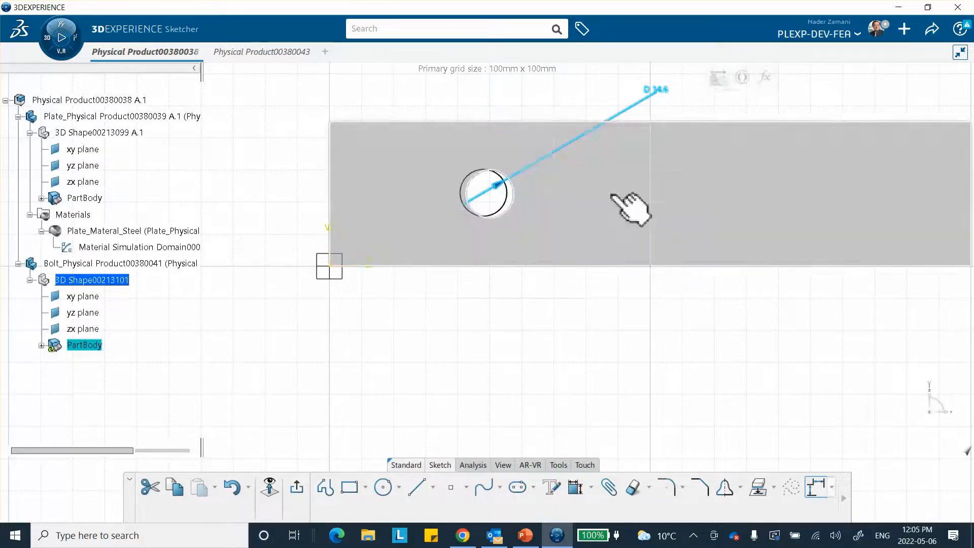
mouse_move(515, 327)
middle_down()
mouse_move(520, 373)
mouse_move(484, 311)
middle_up()
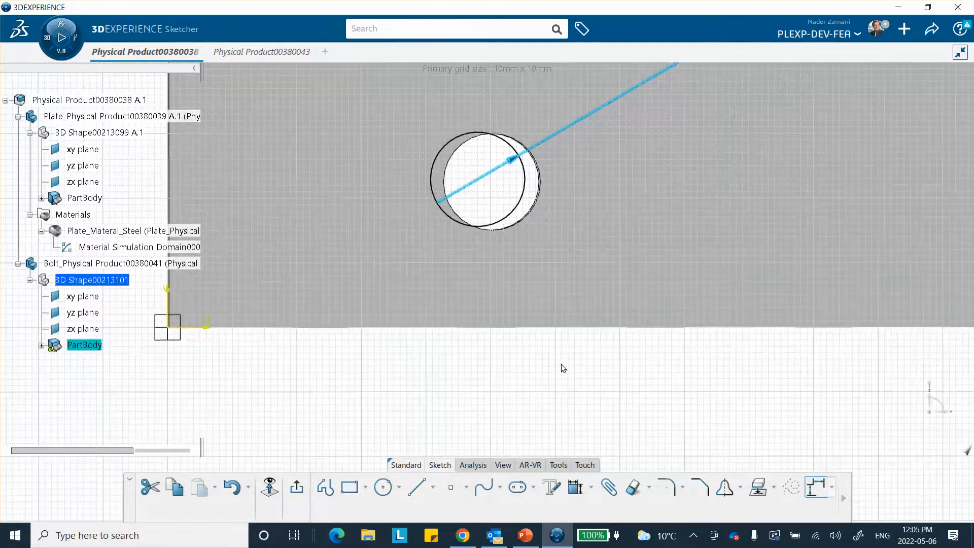
click(526, 191)
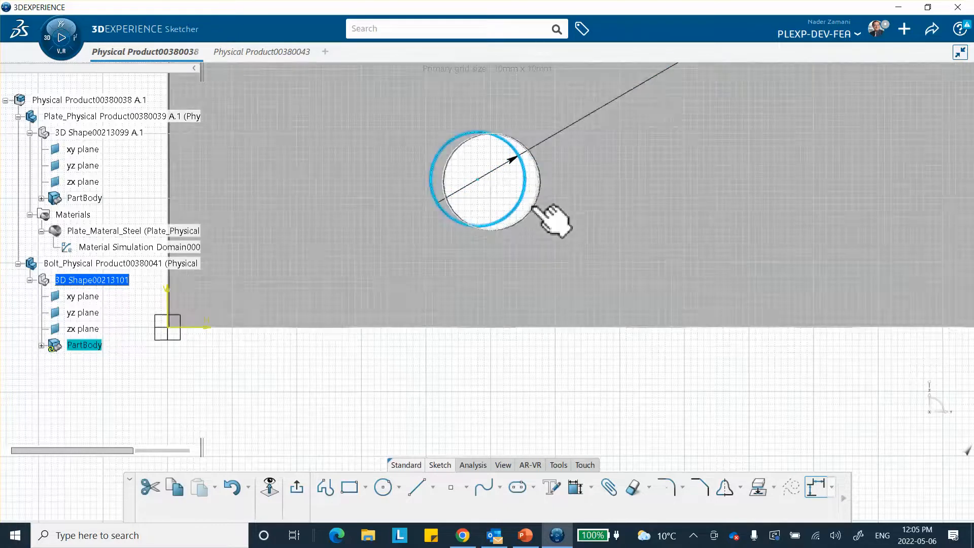
ctrl+click(533, 207)
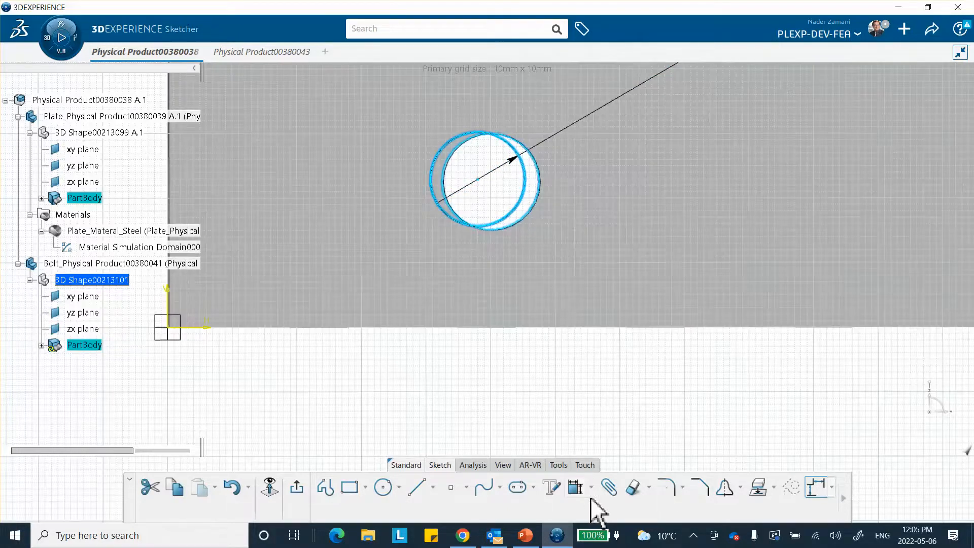
click(583, 487)
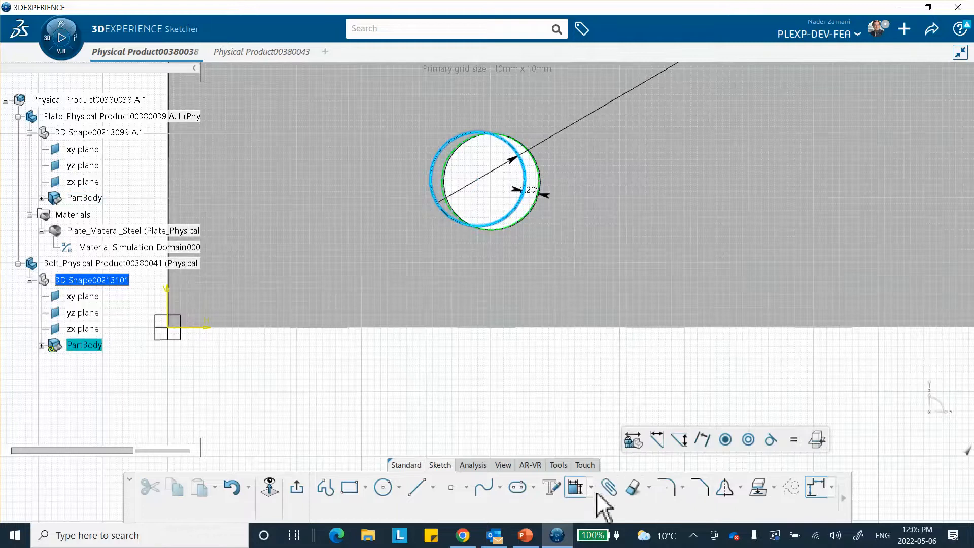
click(590, 487)
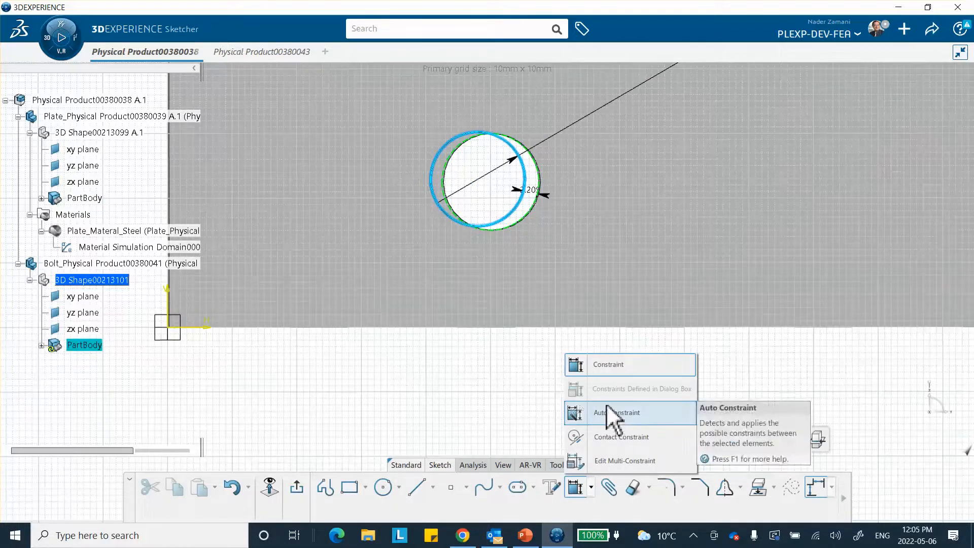
click(505, 398)
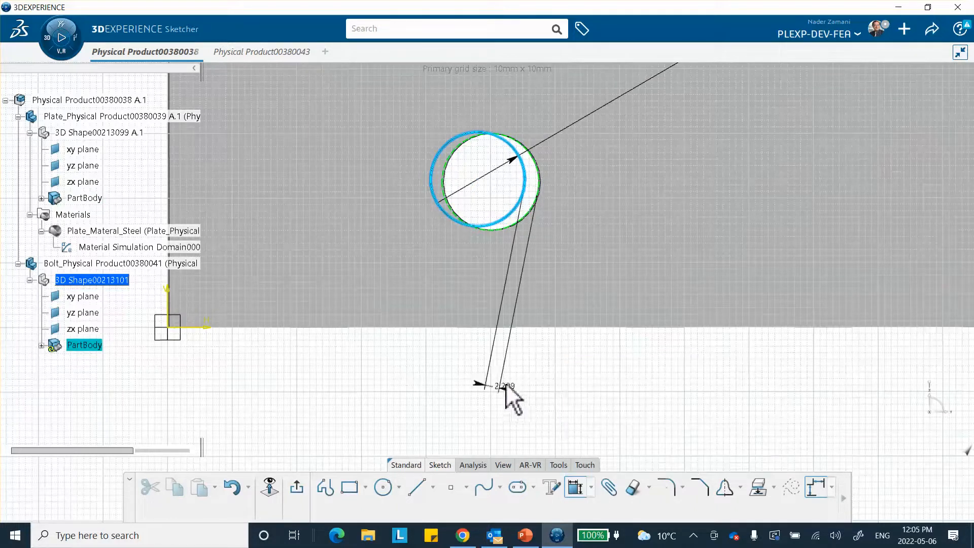
key(Escape)
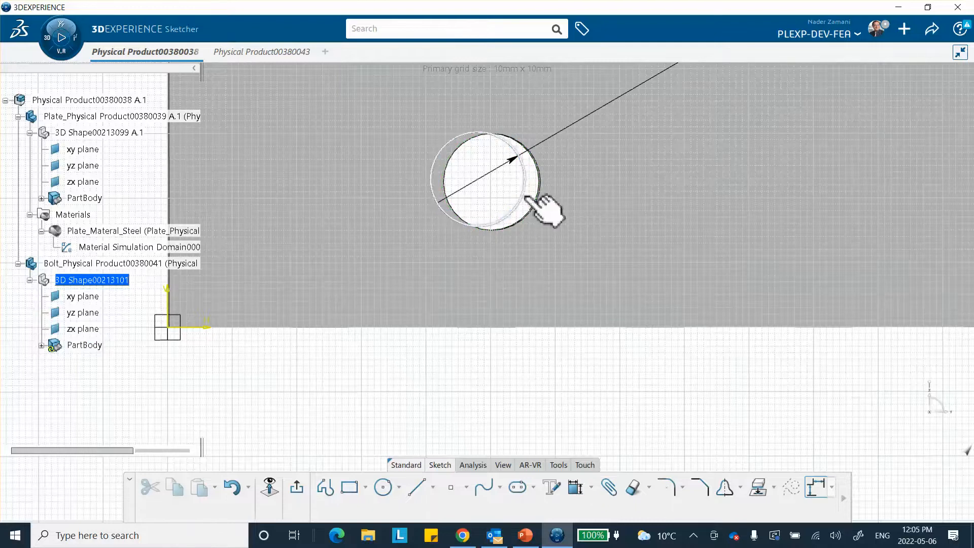
Constrain the bolt circle to be concentric with the edge of the plate's hole
click(531, 192)
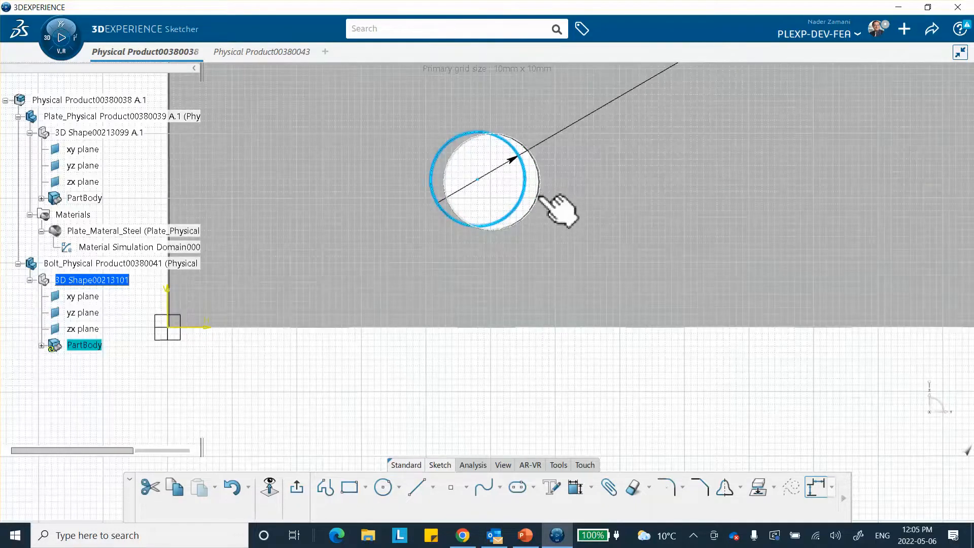
ctrl+click(539, 196)
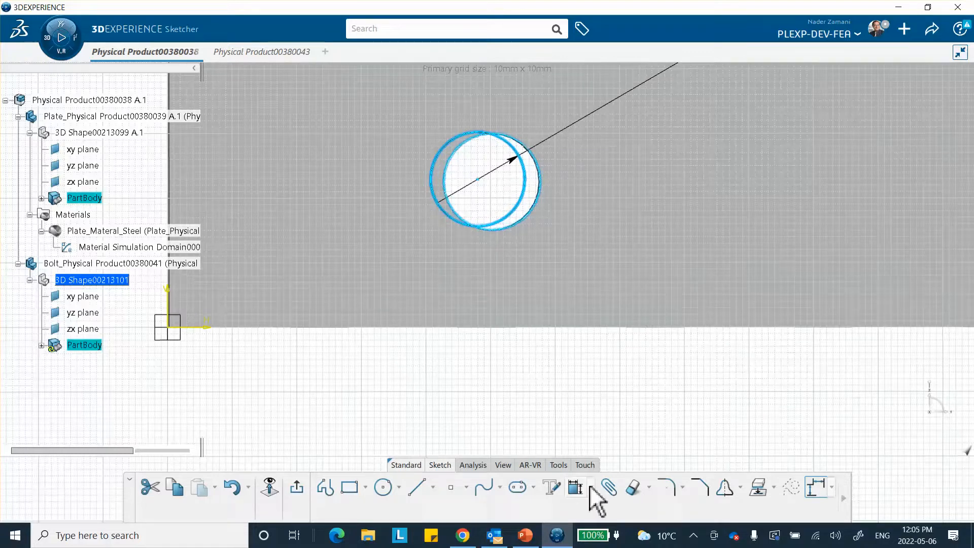
click(590, 487)
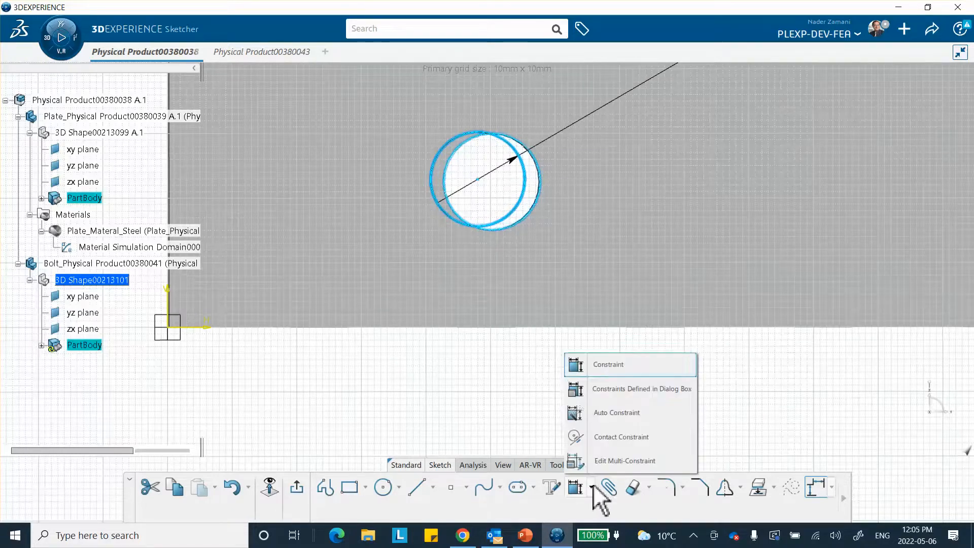
click(611, 392)
click(881, 408)
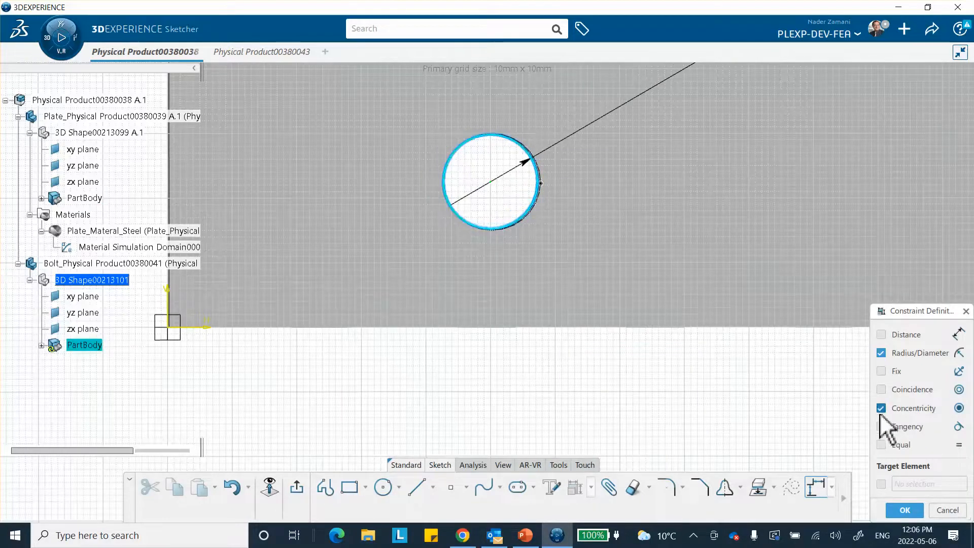
click(906, 510)
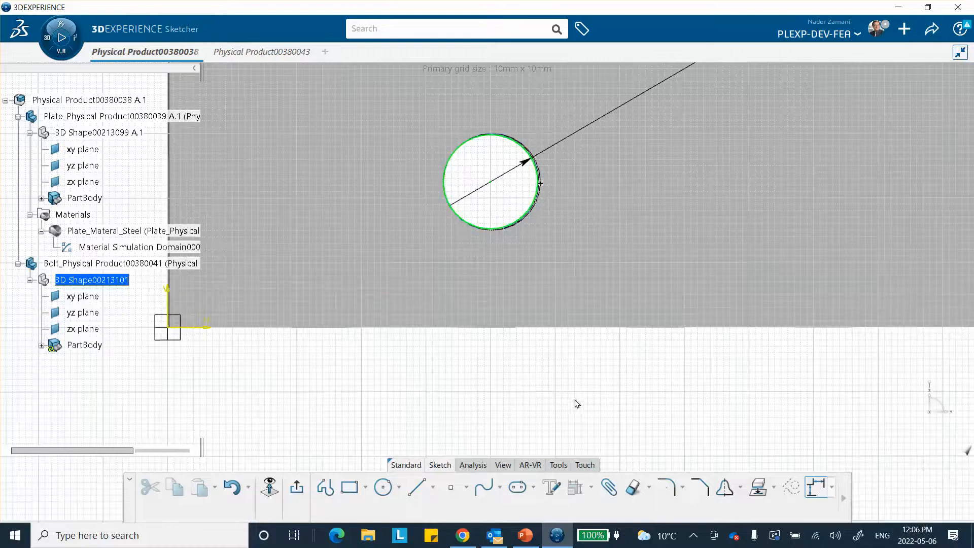
Finish the sketch and extrude the bolt circle into a cylindrical surface through the plate's hole, protruding from the plate's far face
click(270, 488)
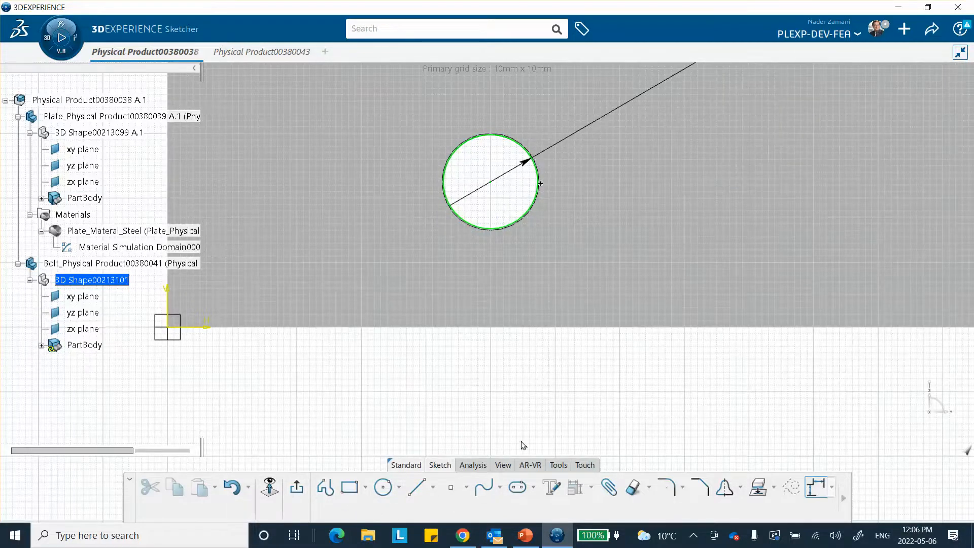
click(298, 487)
mouse_move(422, 416)
middle_down()
mouse_move(521, 245)
mouse_move(533, 380)
mouse_move(522, 354)
mouse_move(558, 276)
mouse_move(517, 263)
mouse_move(441, 416)
middle_up()
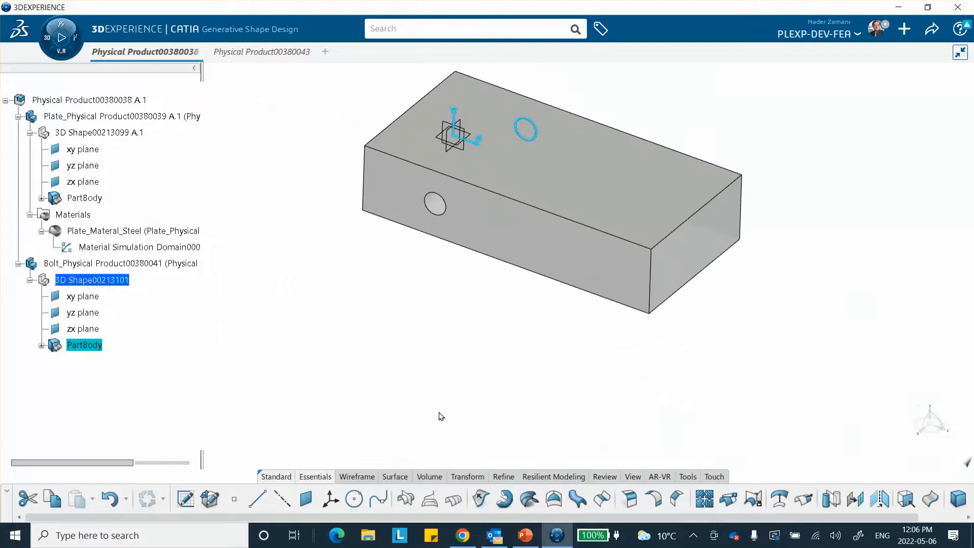
click(393, 477)
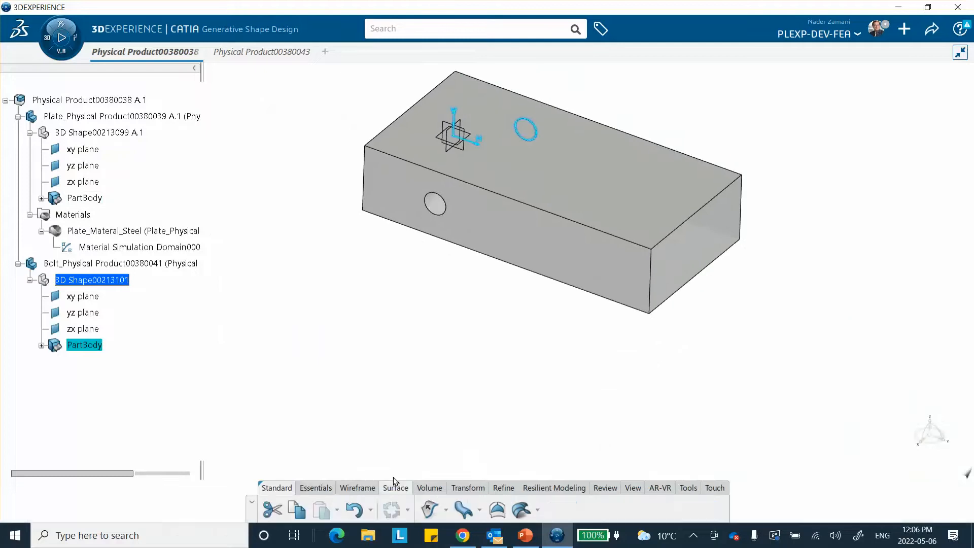
click(430, 508)
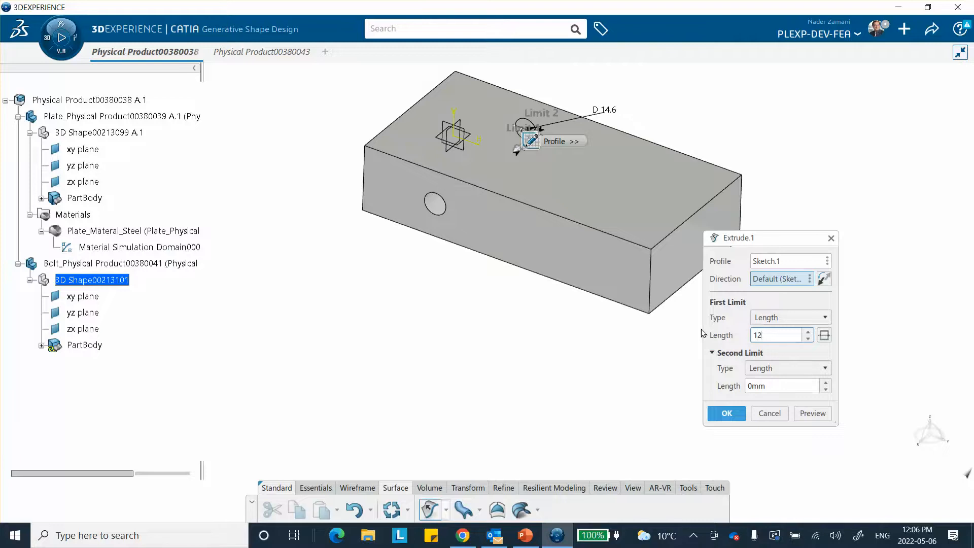
key(Return)
middle_drag(416, 365, 484, 355)
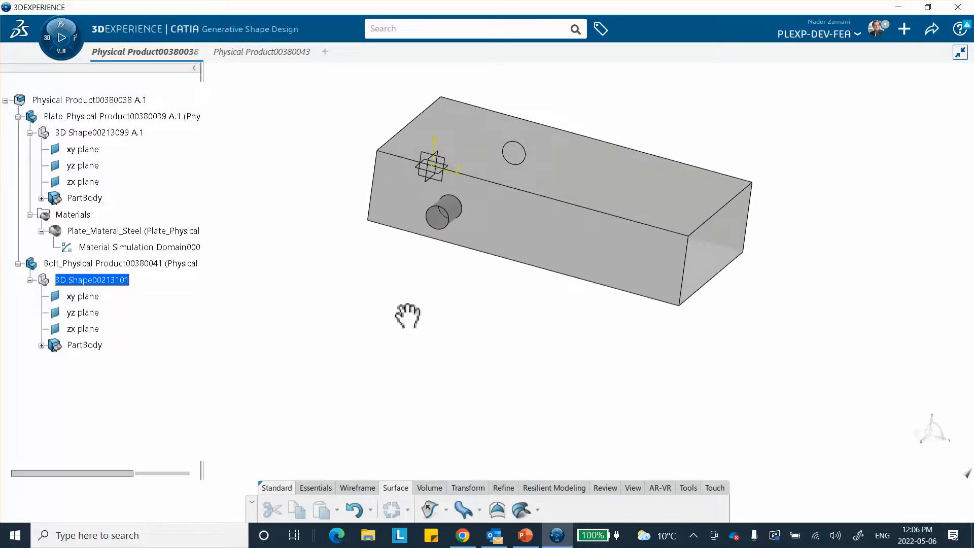
middle_drag(407, 315, 469, 358)
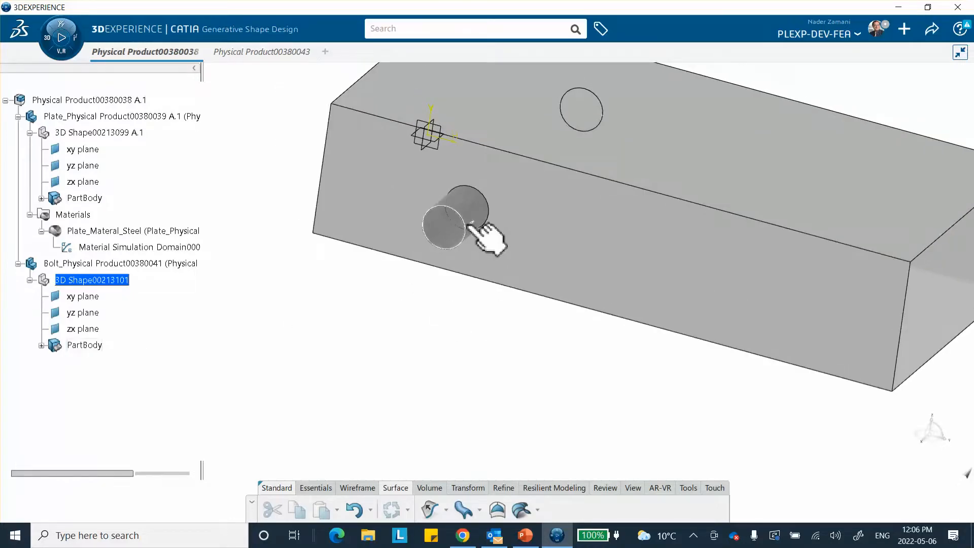
middle_drag(434, 341, 421, 362)
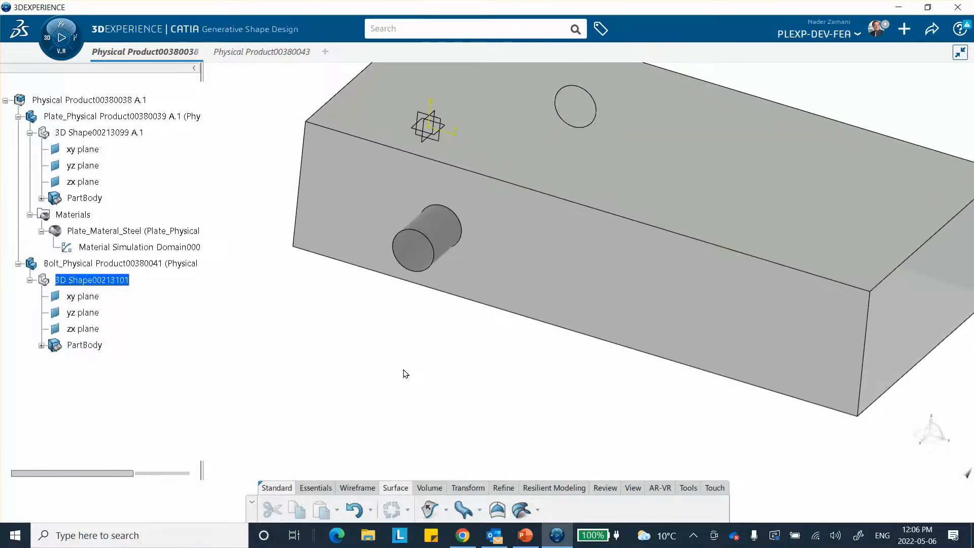
Create a Circle / Sphere / Ellipse center point on the circular edge at the bolt cylinder's protruding end
mouse_move(319, 502)
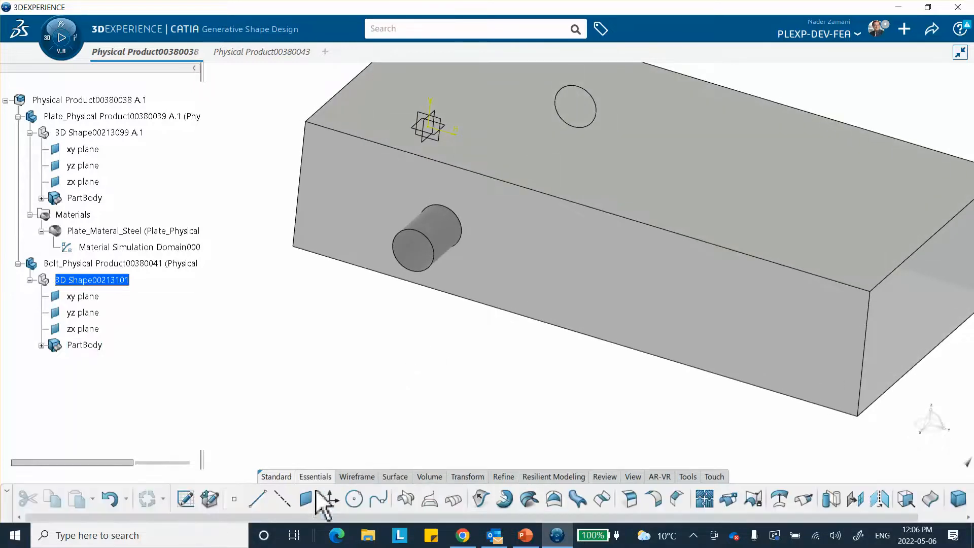
click(233, 498)
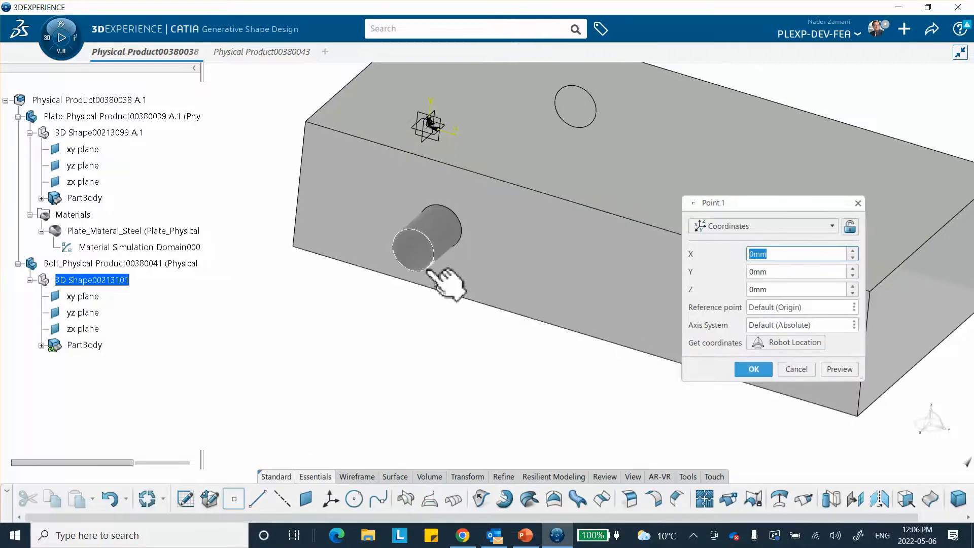
click(788, 223)
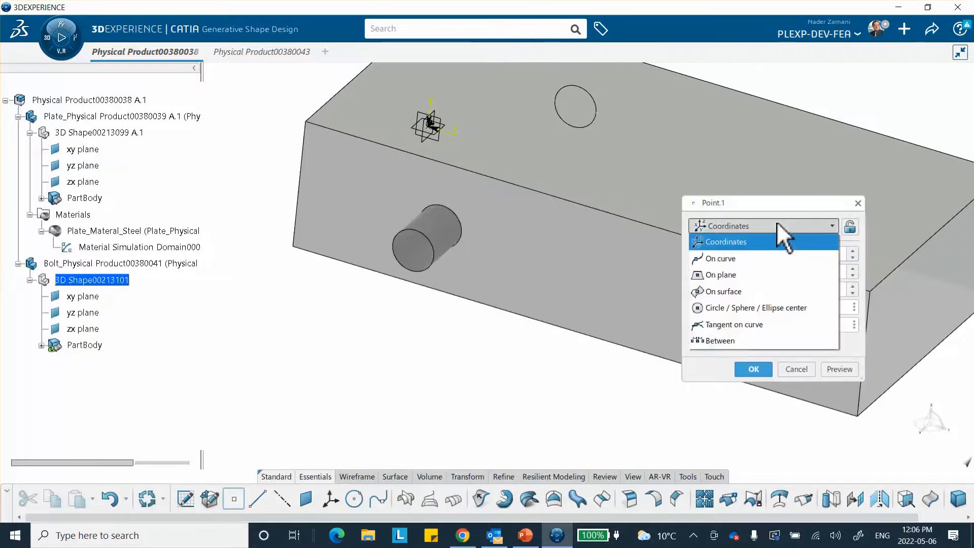
click(742, 307)
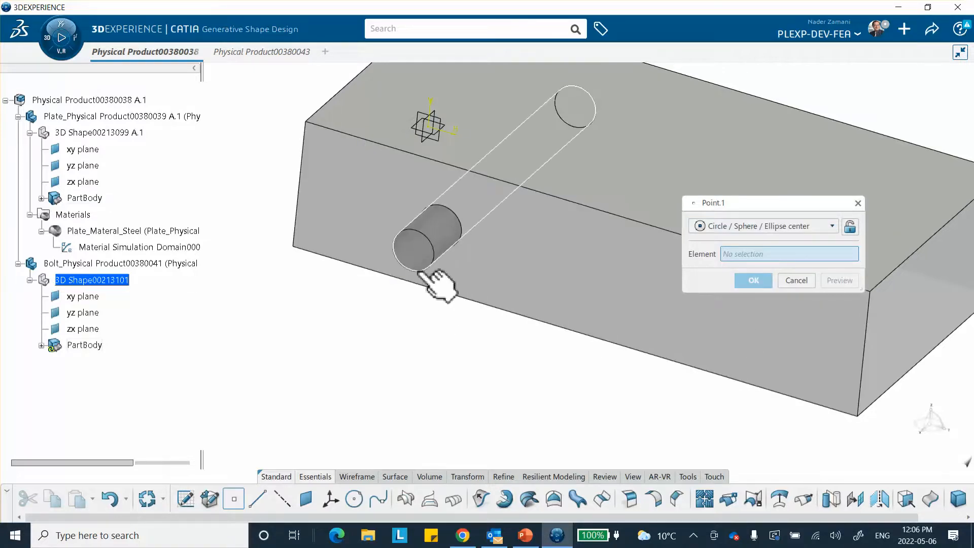
click(432, 248)
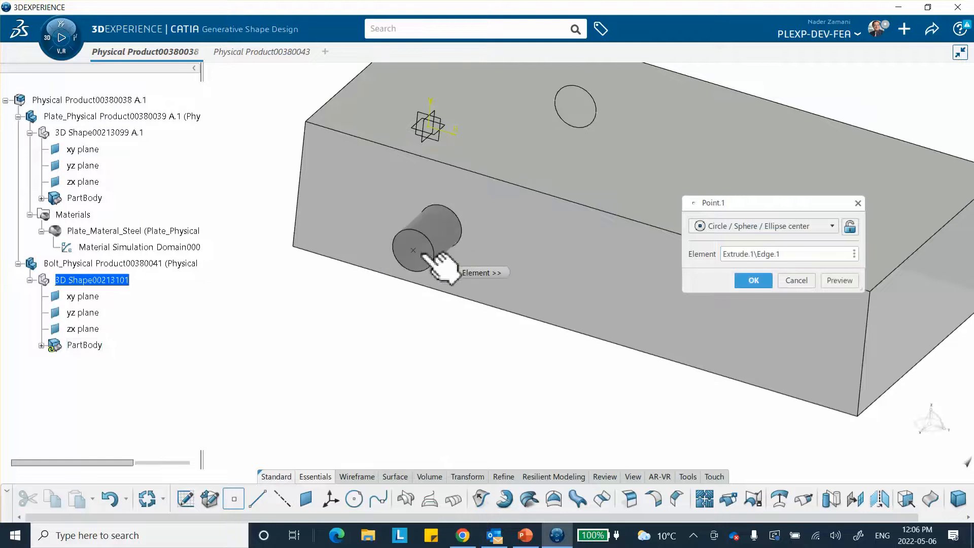
click(761, 283)
middle_drag(558, 354, 556, 364)
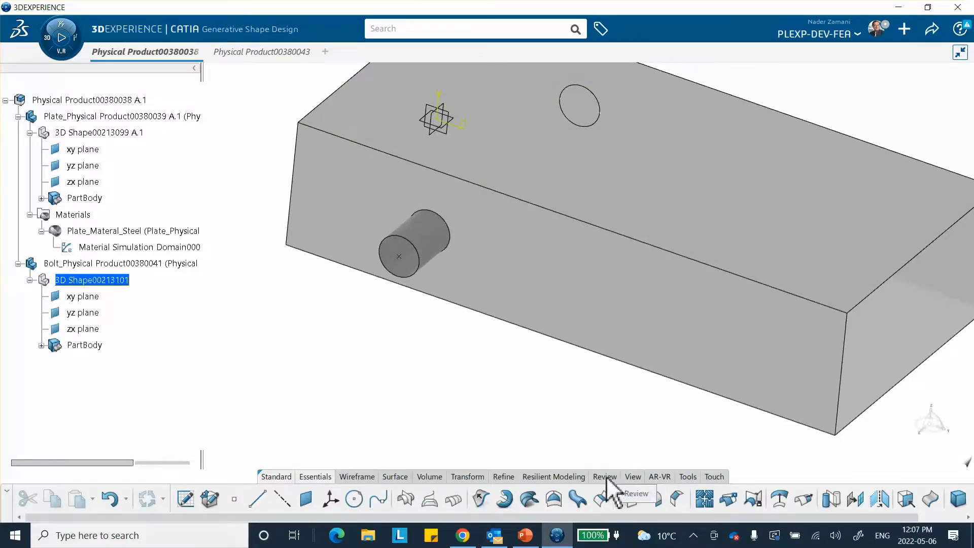
Apply the existing Plate_Materal_Steel material from the material browser to the bolt's 3D shape
click(688, 476)
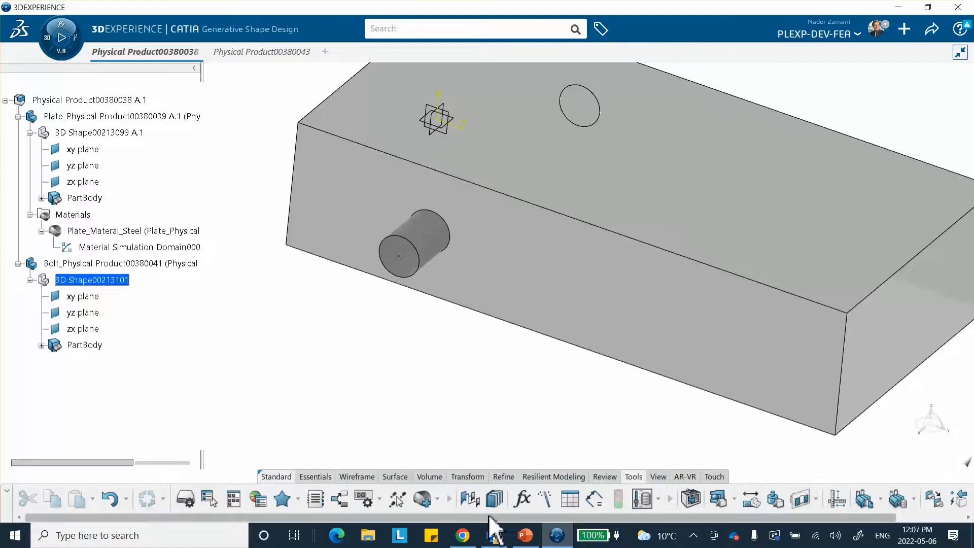
click(437, 499)
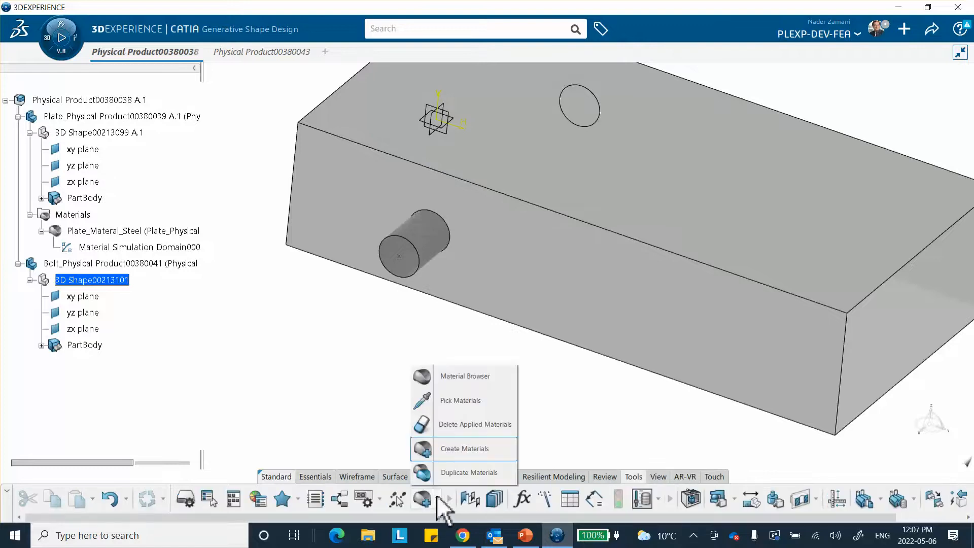
click(468, 375)
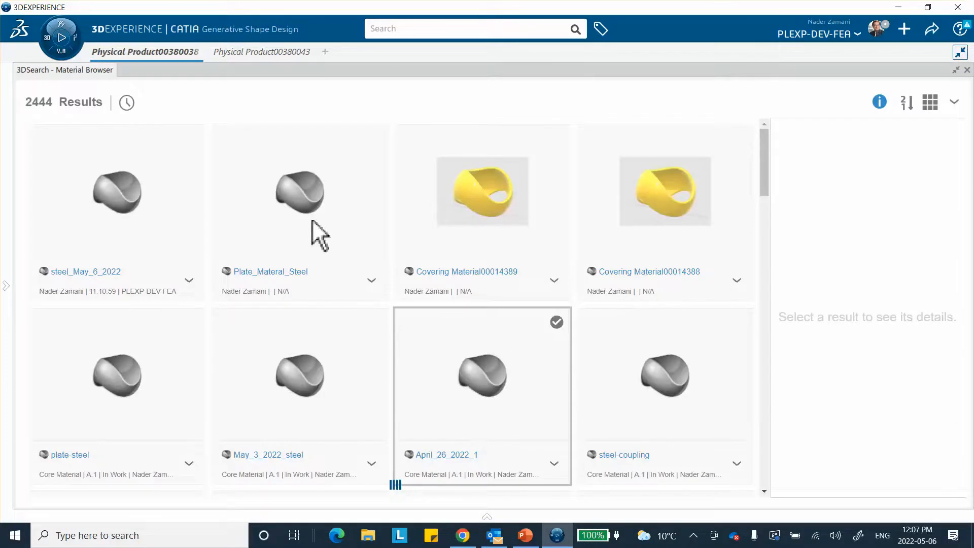
click(291, 195)
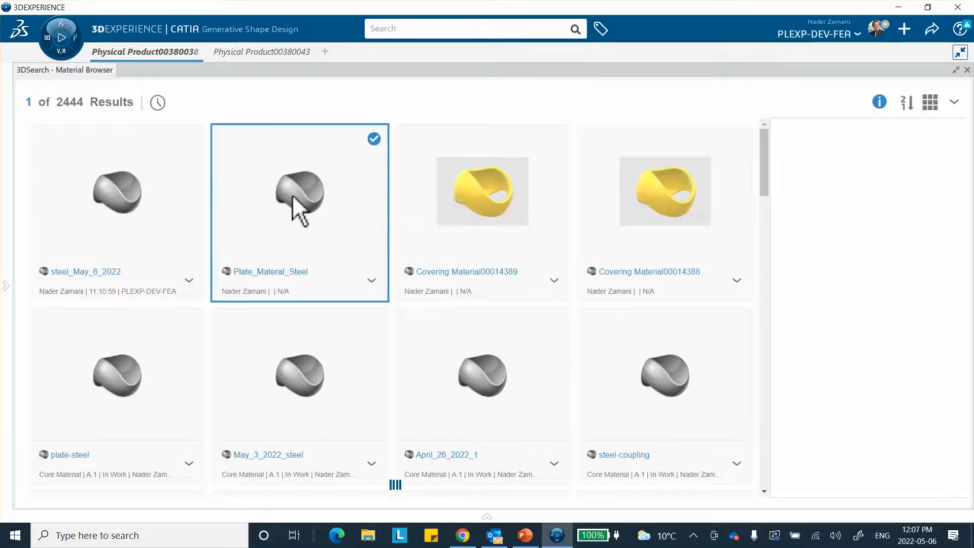
right_click(292, 196)
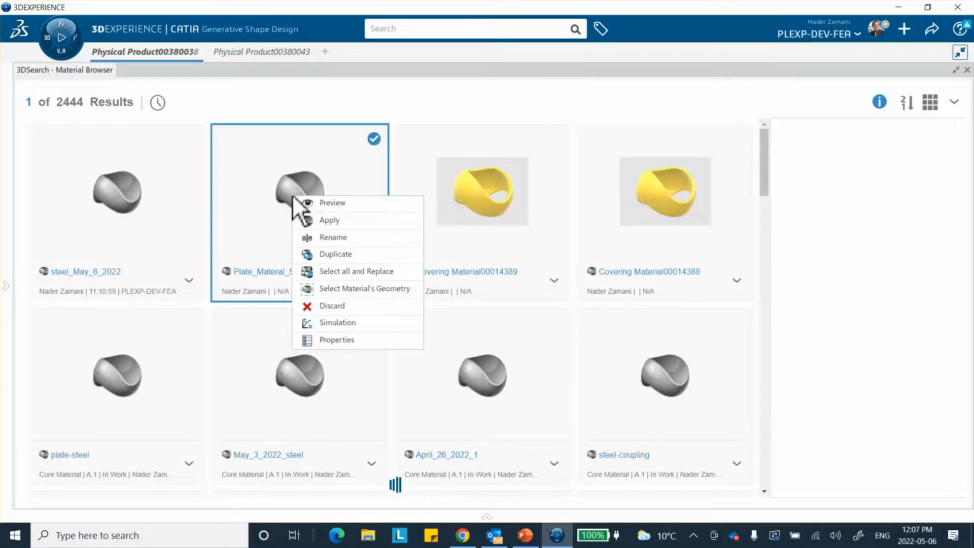
click(335, 221)
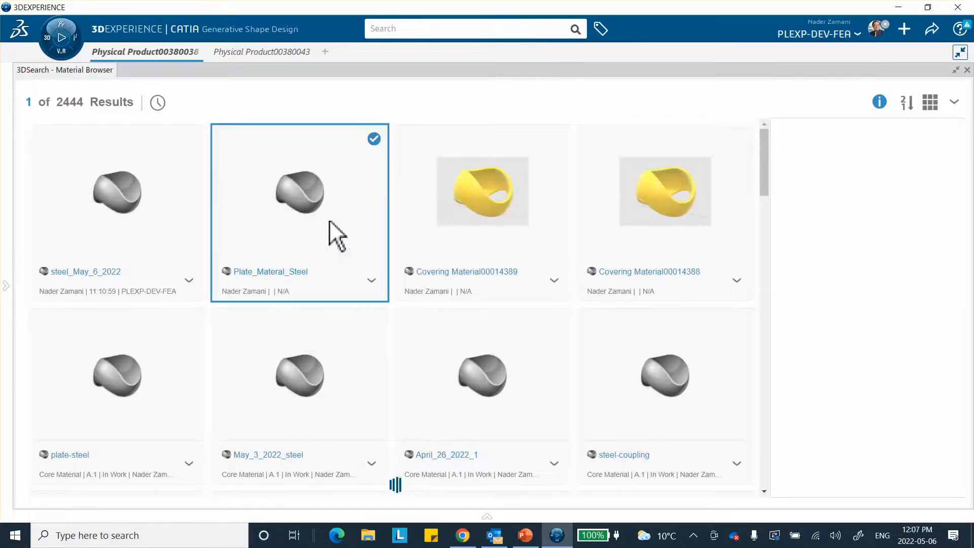
click(967, 70)
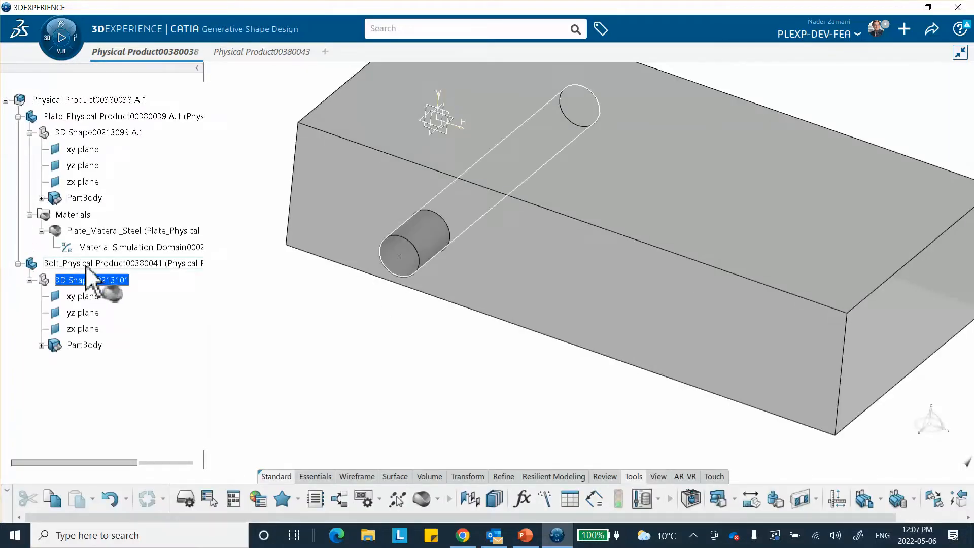
click(95, 280)
click(283, 285)
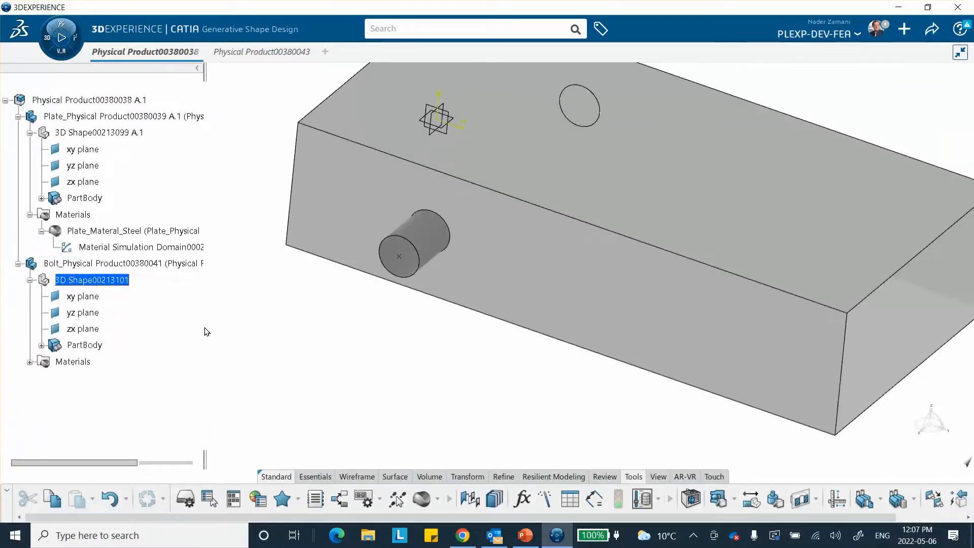
Switch to Structural Model Creation and create an empty finite element model with both the plate and bolt shapes contributing
middle_drag(259, 354, 288, 305)
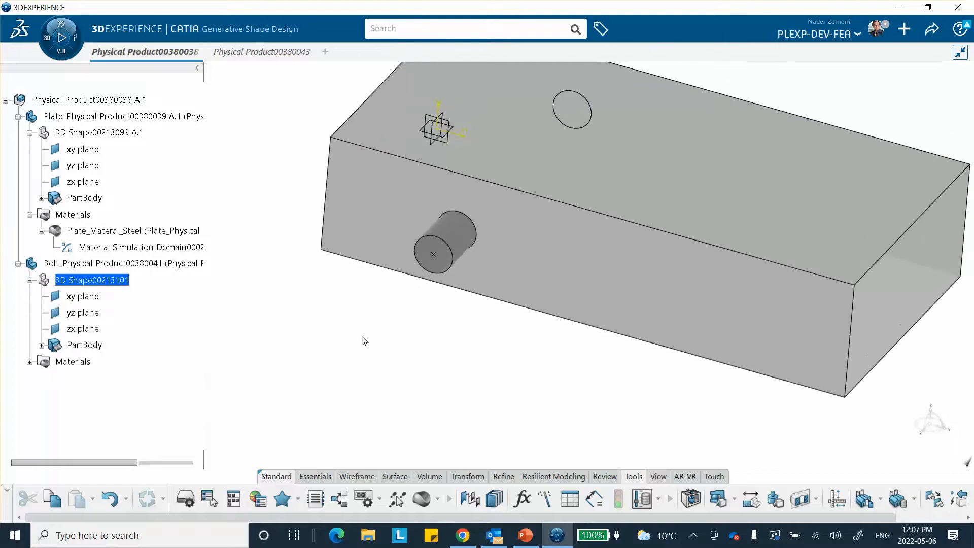
middle_drag(362, 337, 329, 365)
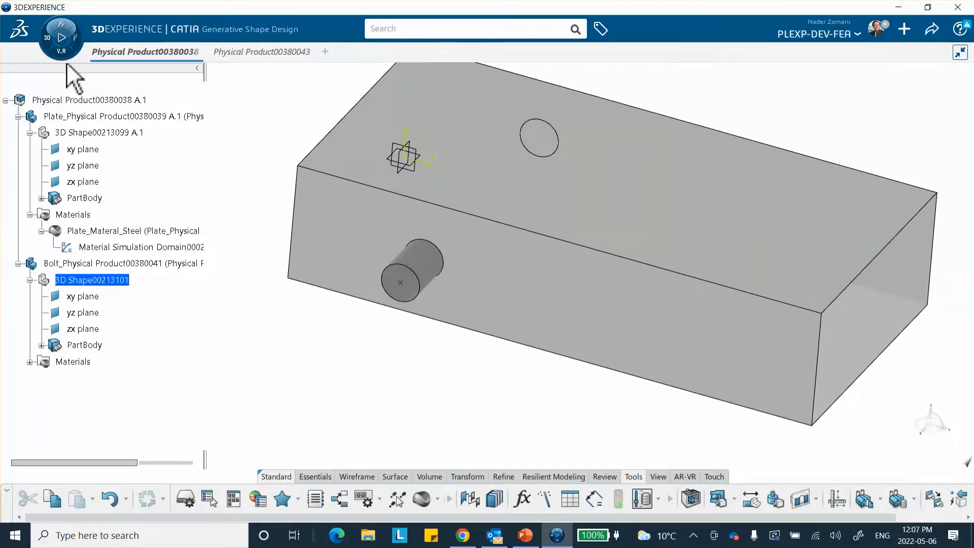
click(49, 37)
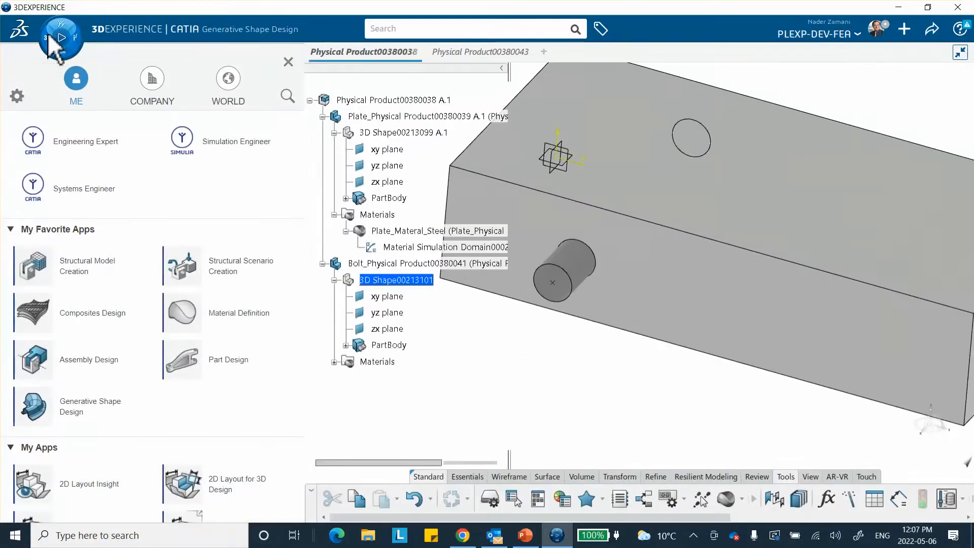
click(75, 271)
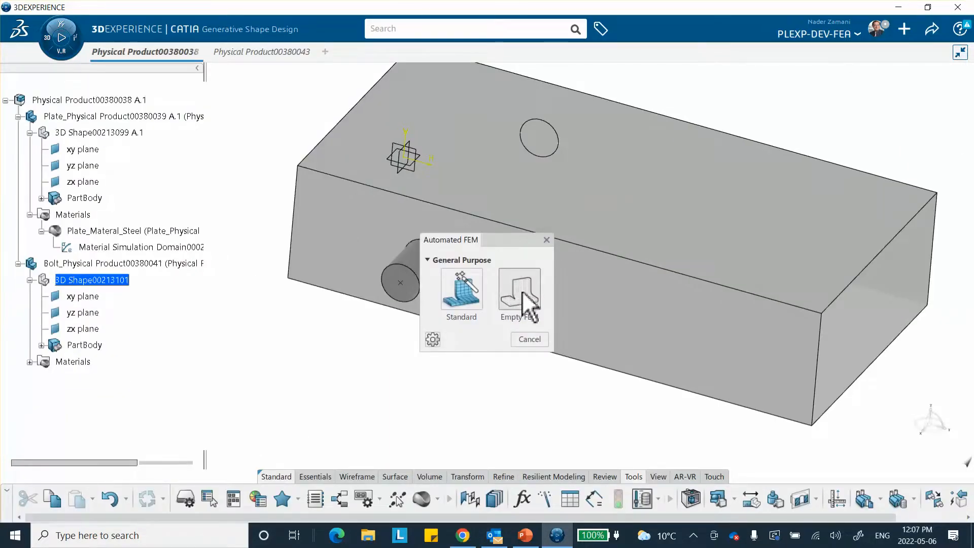
click(520, 293)
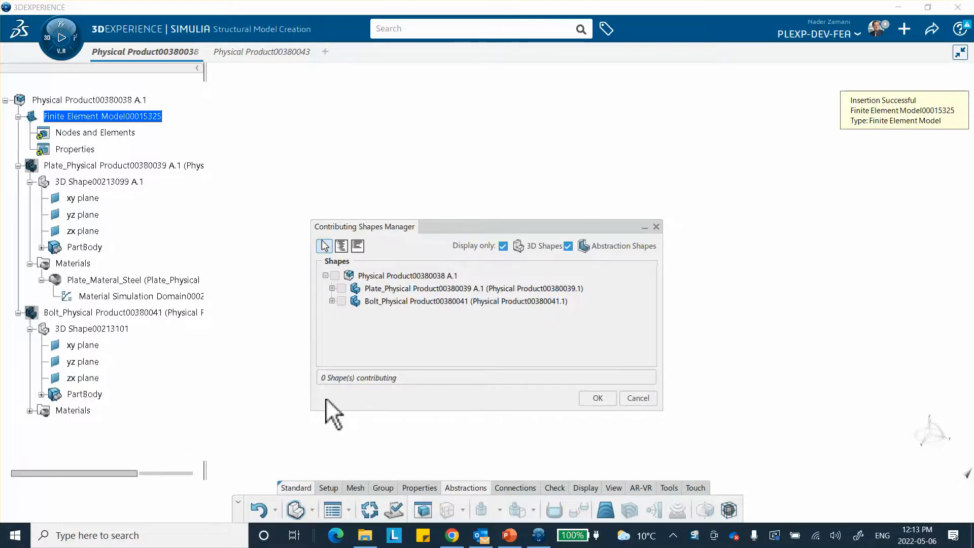
click(335, 276)
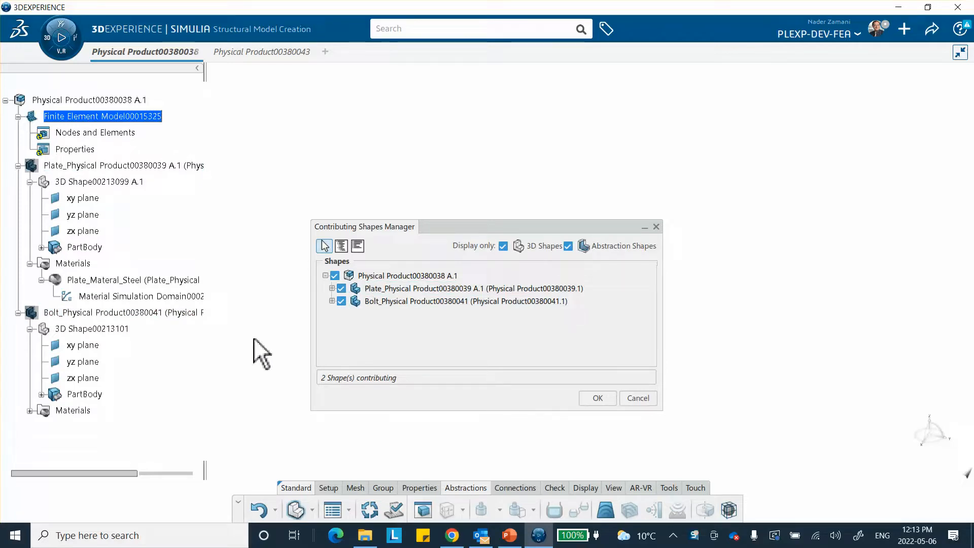
click(597, 398)
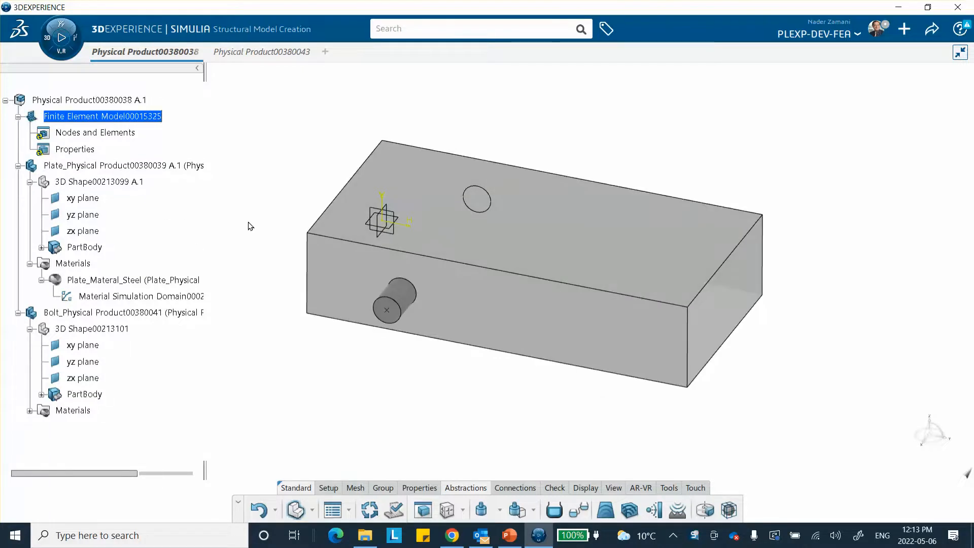
Generate a Sweep 3D Mesh on the plate body with a 3 mm mesh size and 3 layers
click(354, 488)
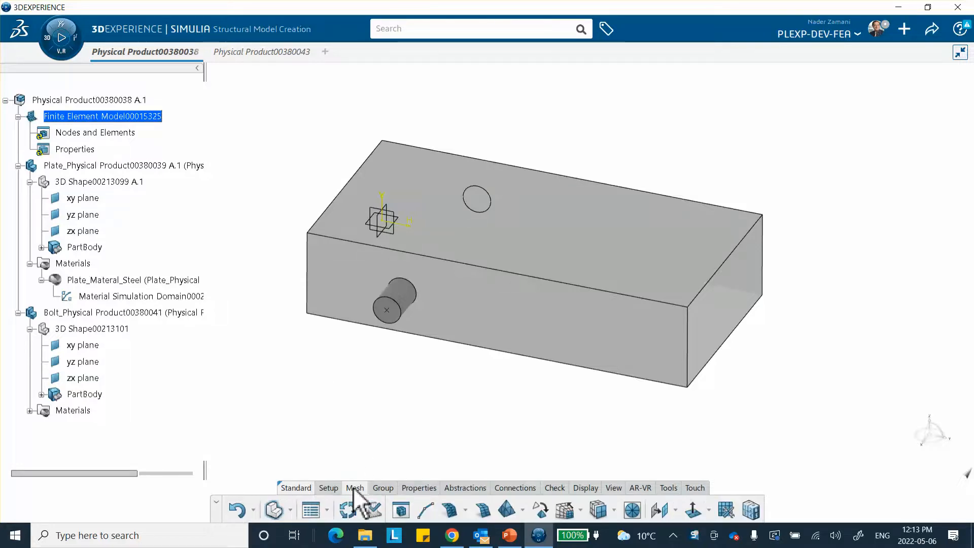
click(565, 513)
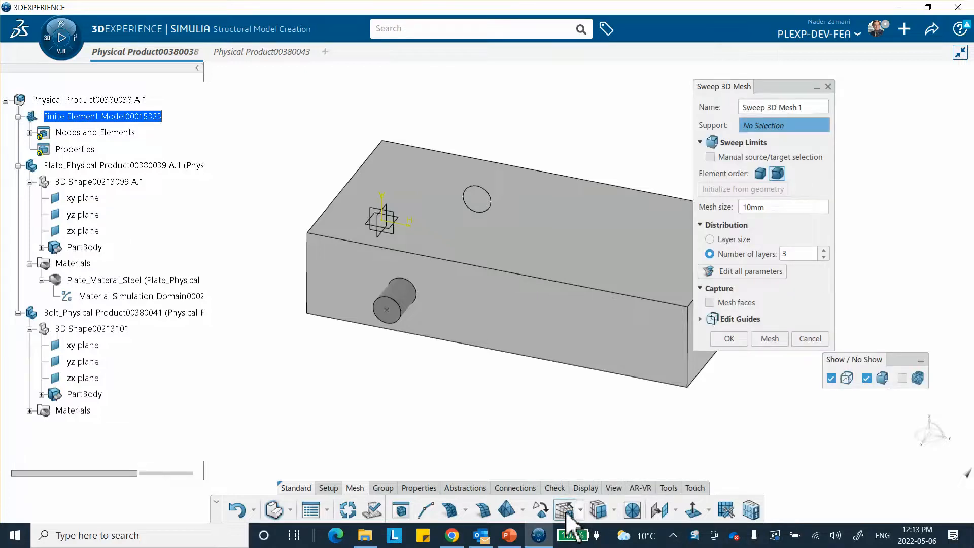
click(593, 254)
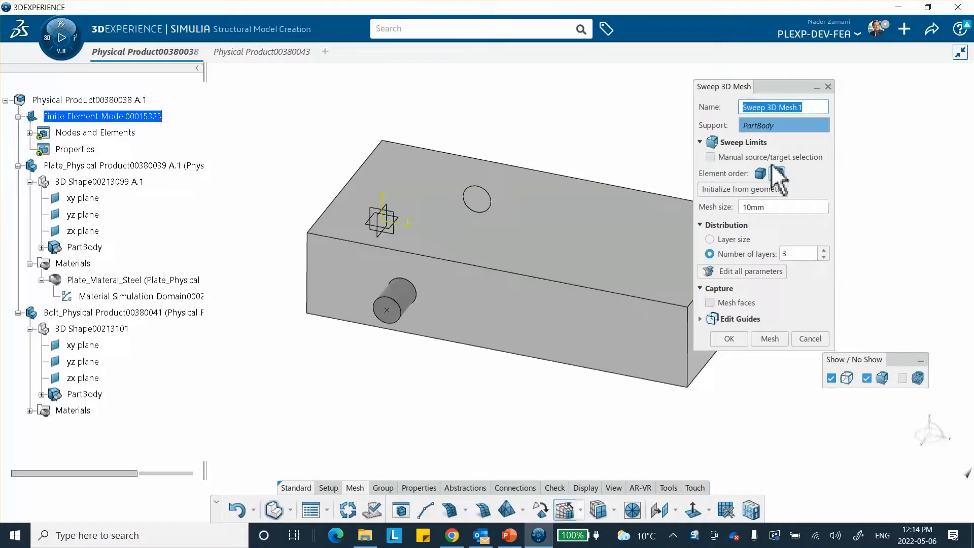
double_click(765, 207)
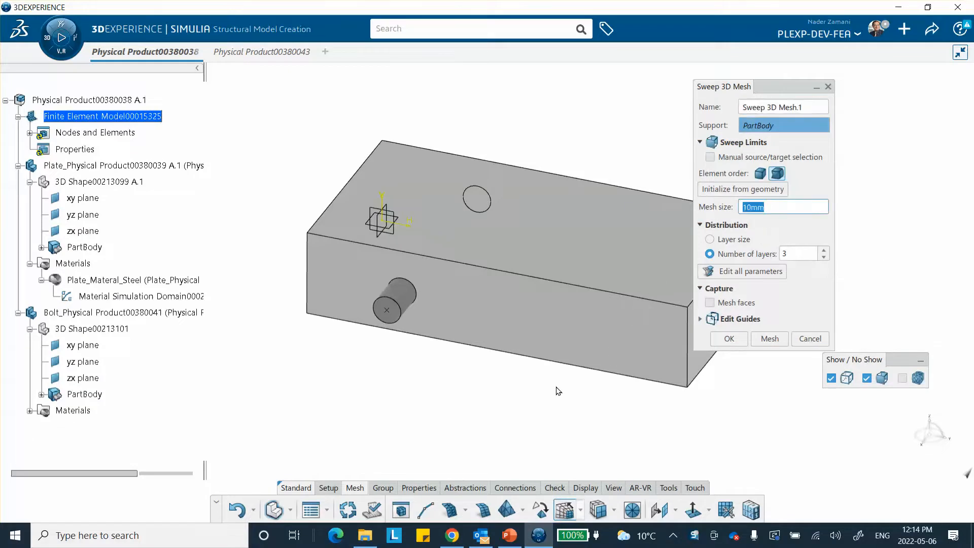
double_click(768, 208)
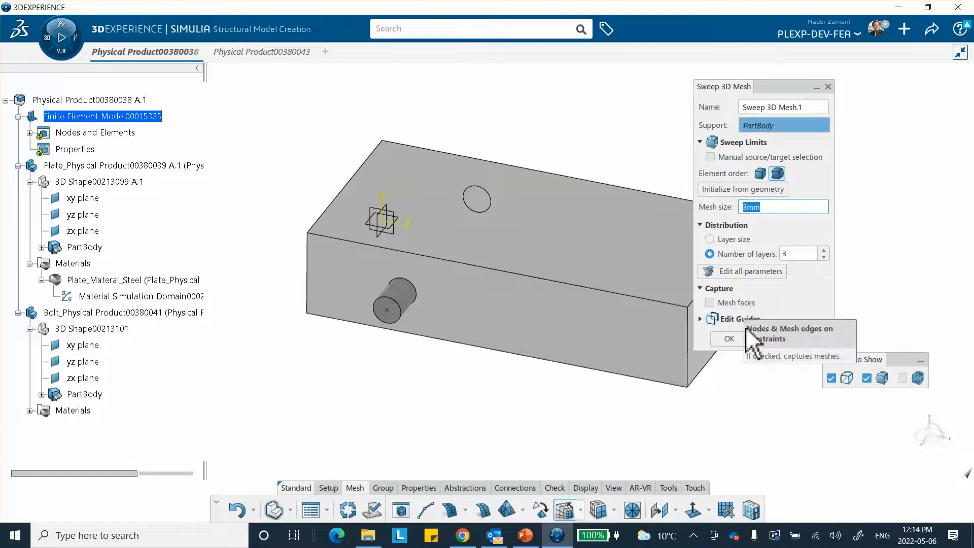
click(767, 339)
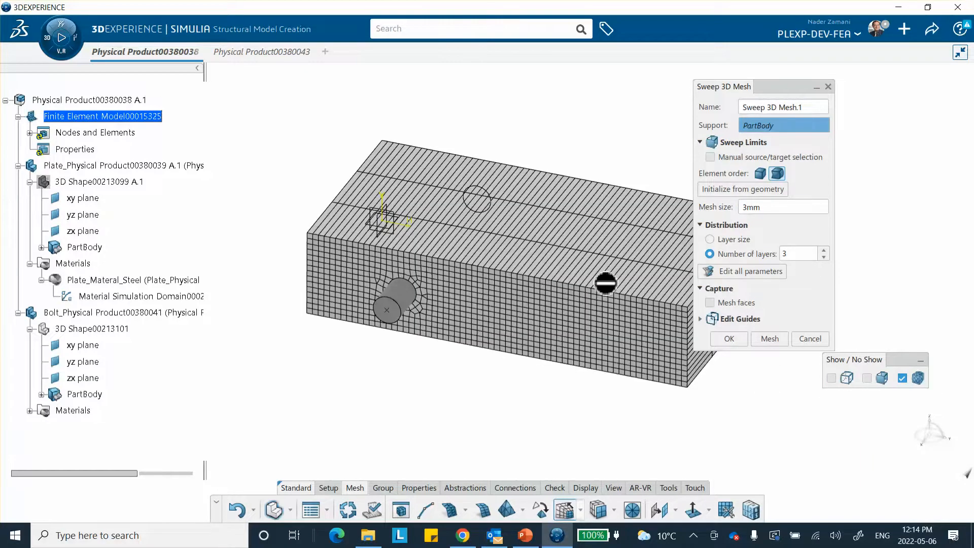
click(729, 338)
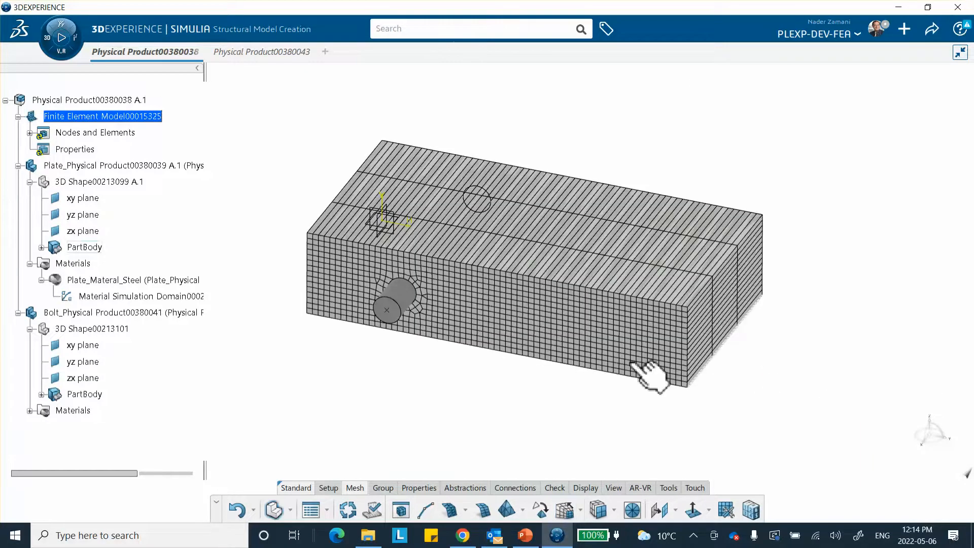
Assign a solid section to the plate's PartBody using the Plate_Materal_Steel material
middle_drag(459, 413, 462, 386)
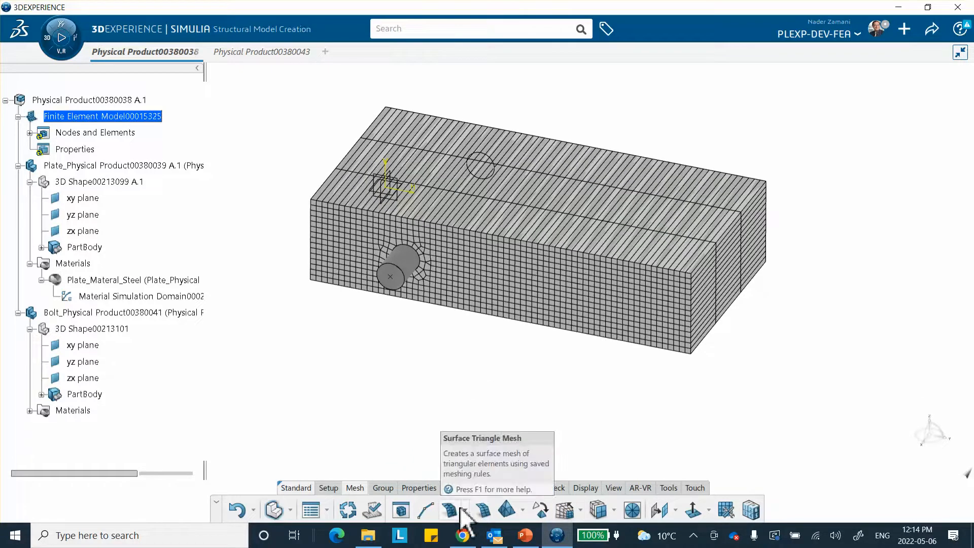
click(408, 488)
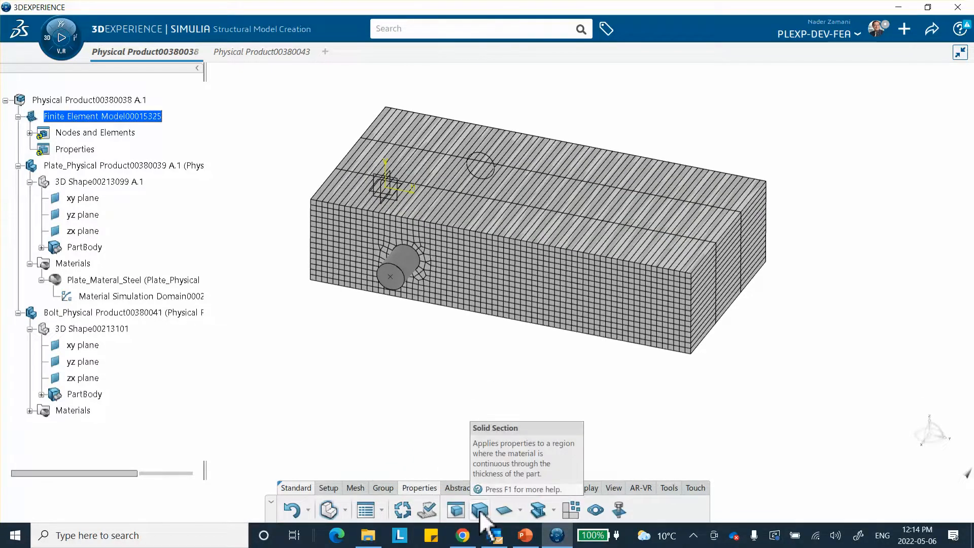
click(480, 510)
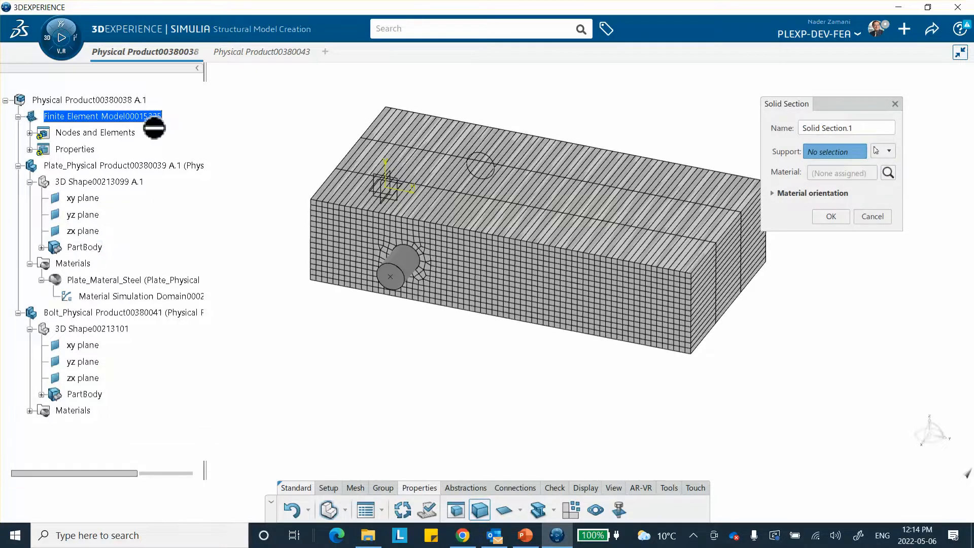
click(89, 248)
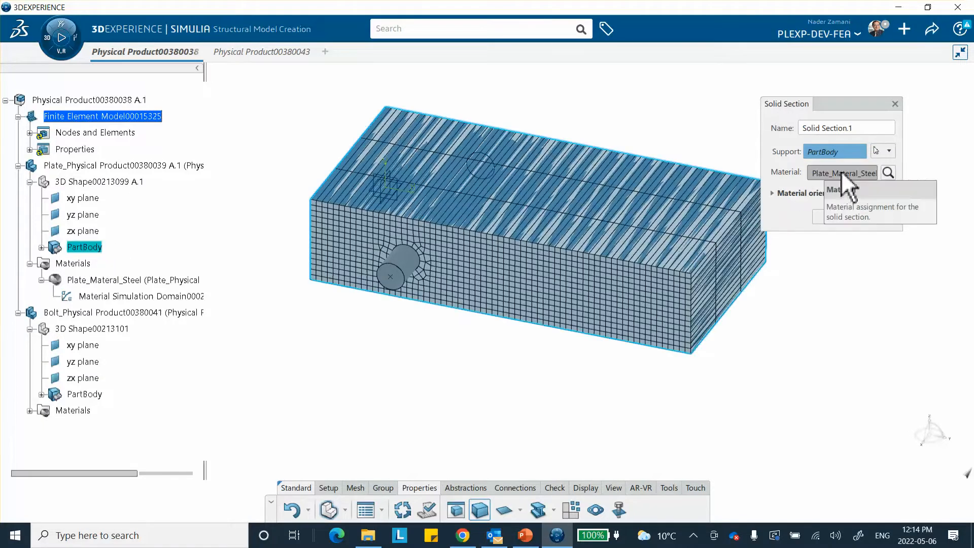
click(823, 215)
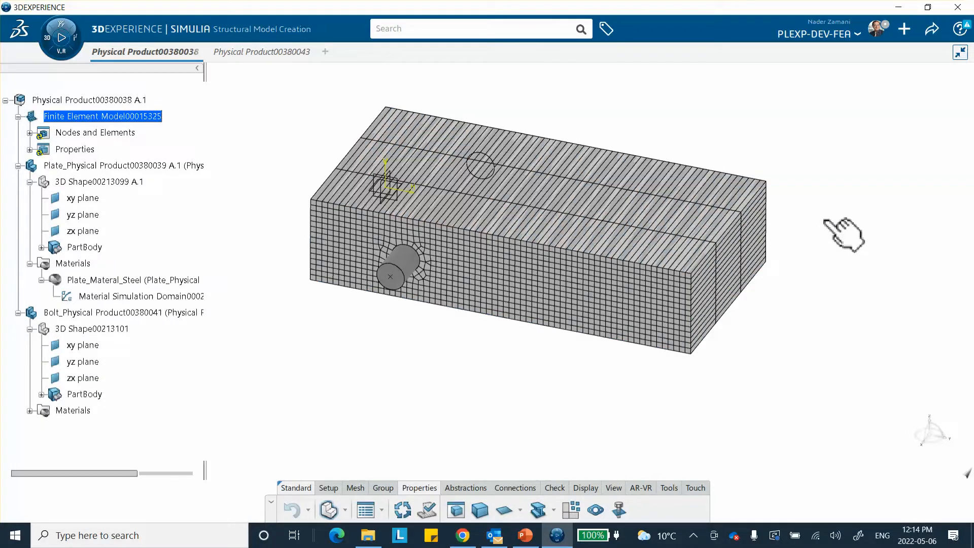
Generate a Surface Quad Mesh on the bolt's cylindrical surface with a 4 mm mesh size and 0 mm offset
middle_drag(429, 363, 420, 358)
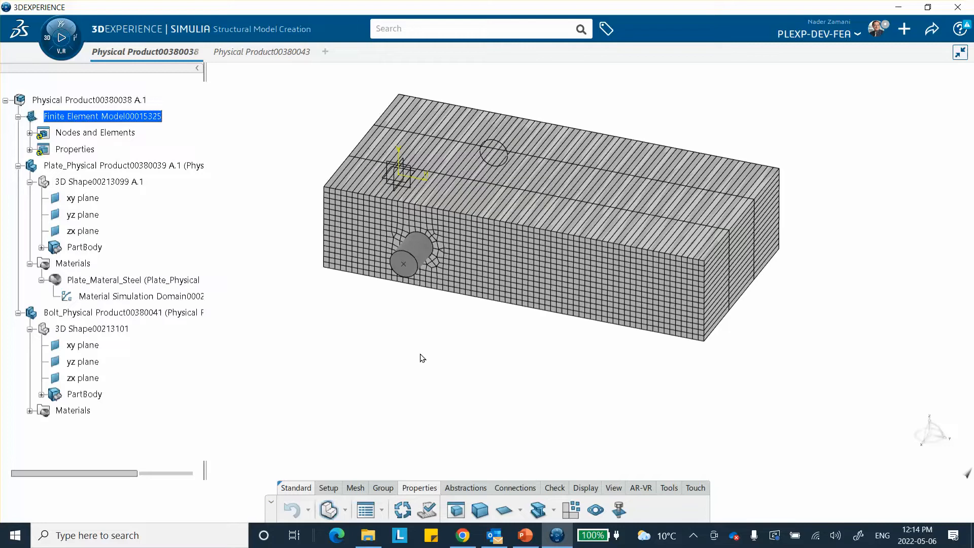
click(350, 487)
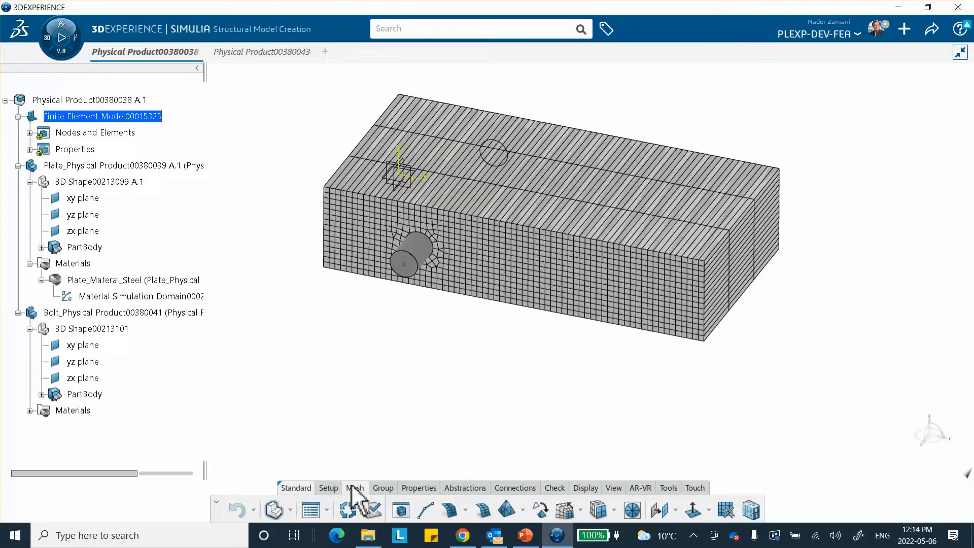
click(482, 514)
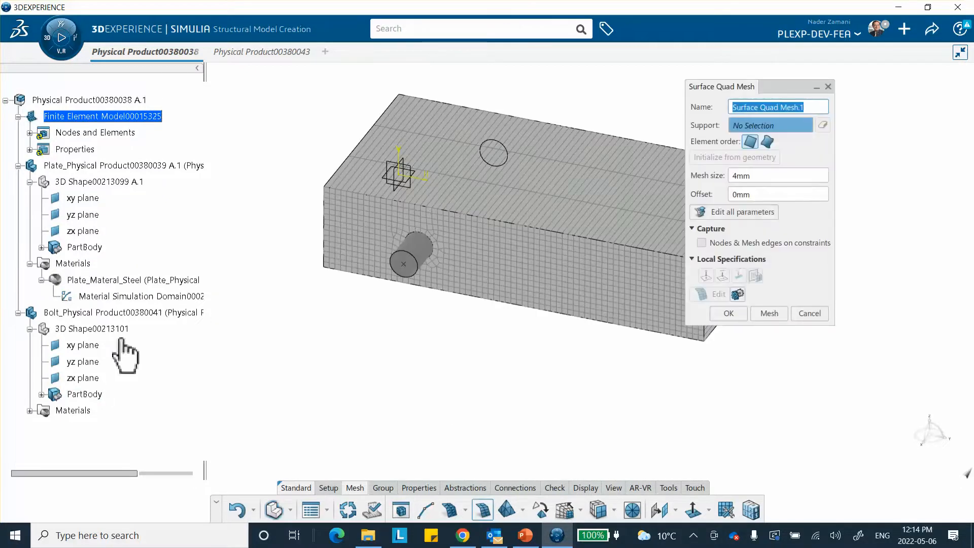
click(425, 256)
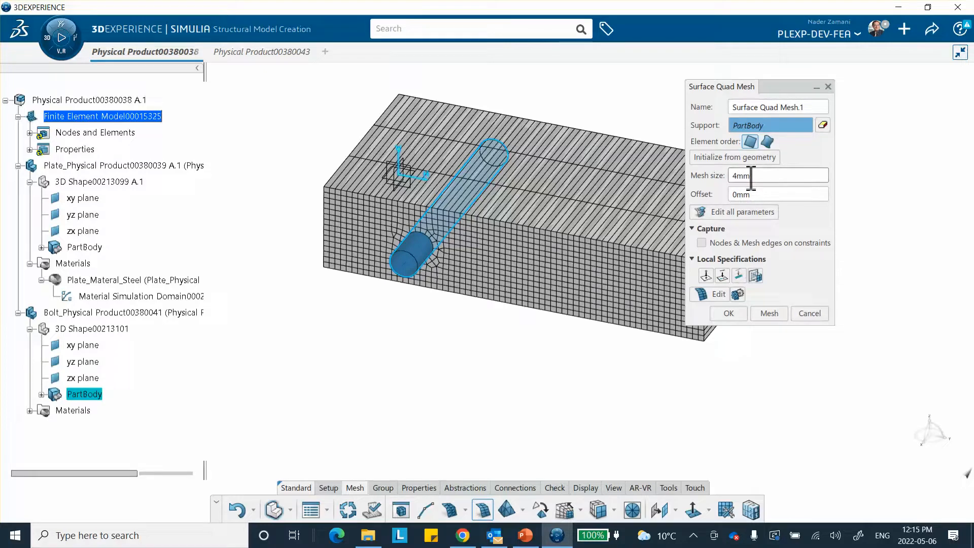
click(768, 313)
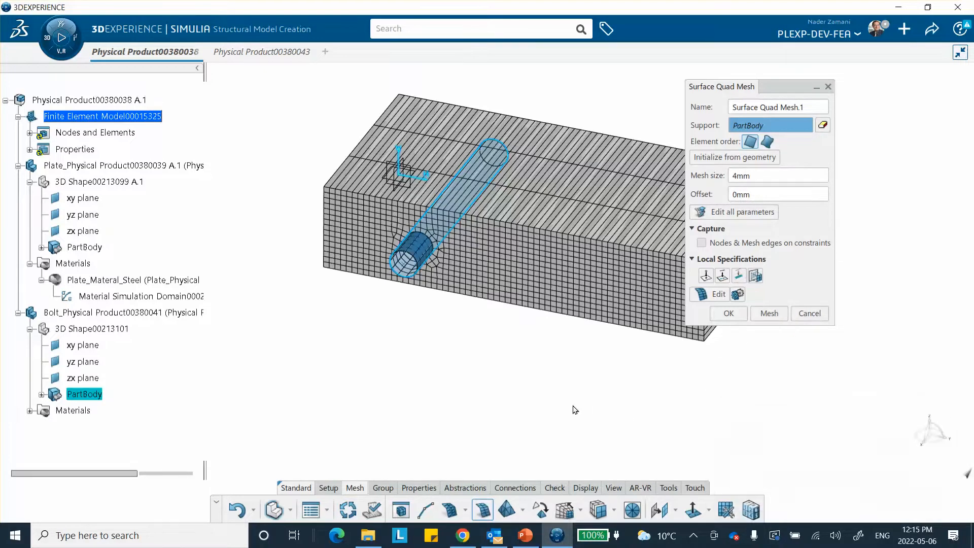
middle_drag(440, 340, 460, 315)
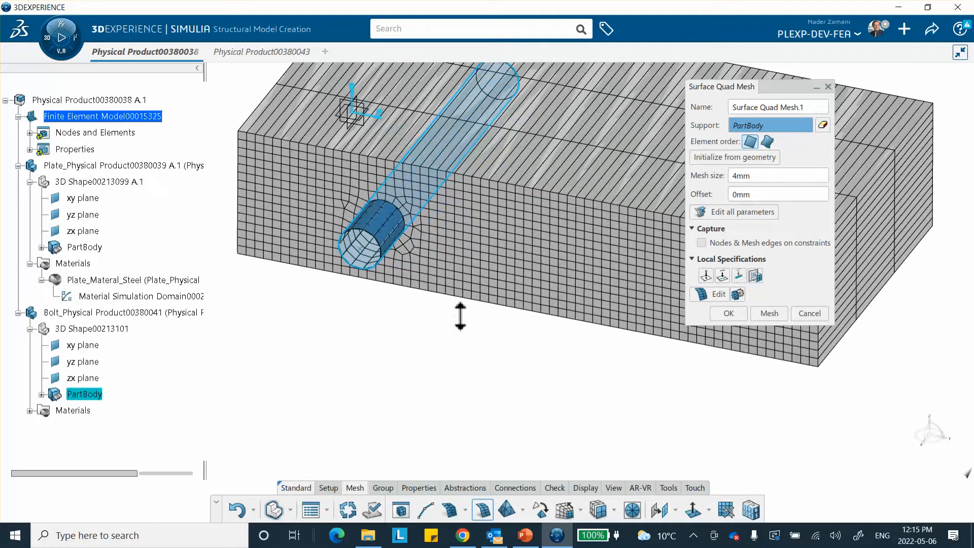
click(726, 314)
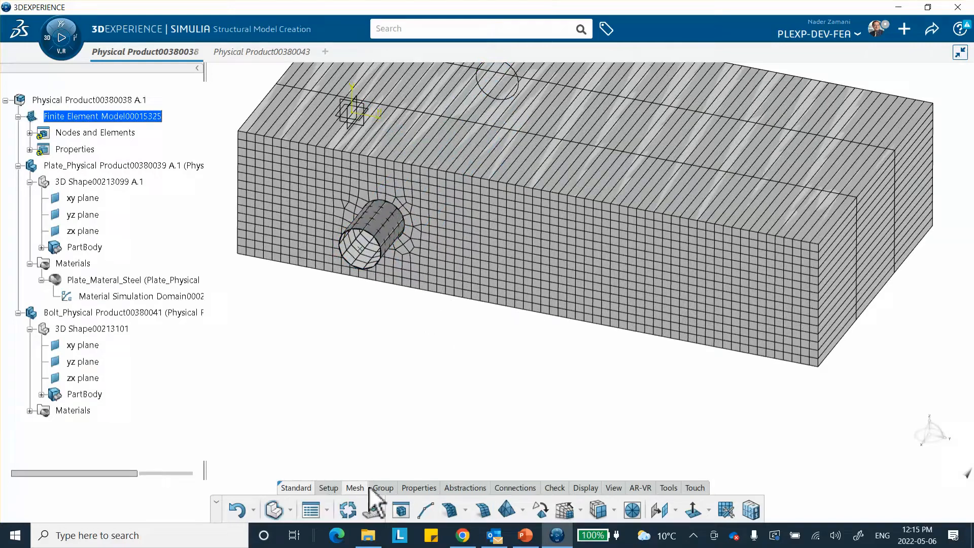
Assign a shell section to the bolt's PartBody with a 1 mm thickness and the Plate_Materal_Steel material
click(406, 487)
click(504, 510)
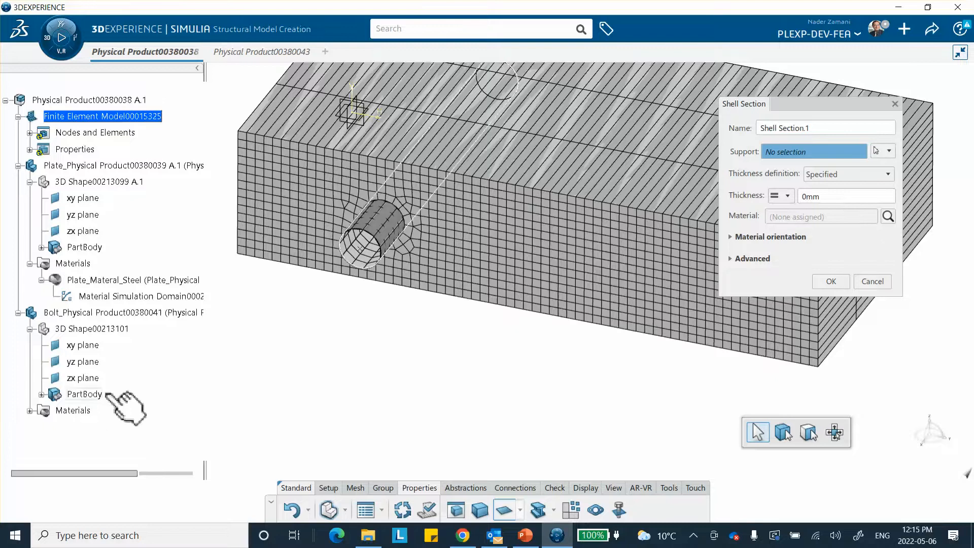
click(83, 395)
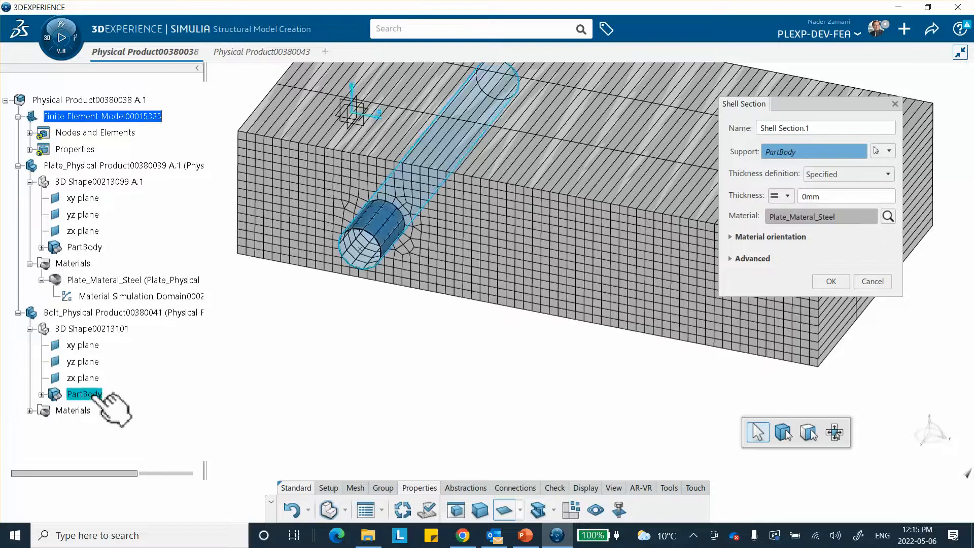
click(826, 198)
text(1)
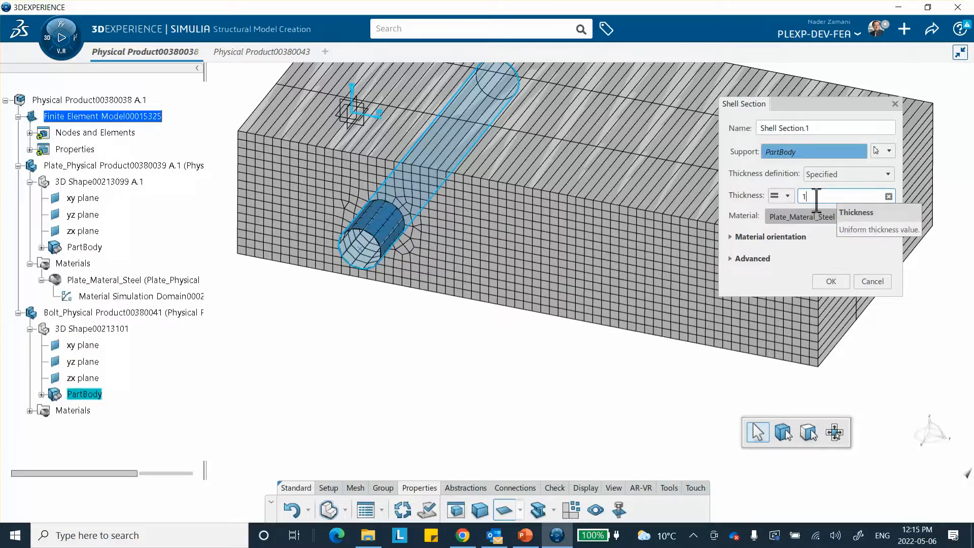
click(831, 283)
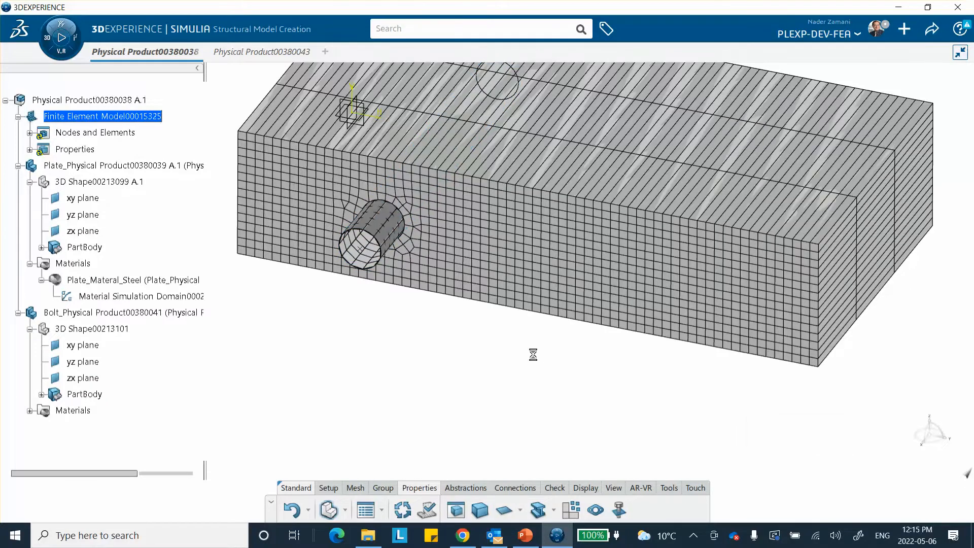
Define a rigid body on the bolt's Extrude.1 with Point.1 as reference point, and expand the model's Abstractions
middle_drag(530, 342, 529, 362)
middle_drag(671, 248, 700, 243)
middle_drag(505, 201, 464, 260)
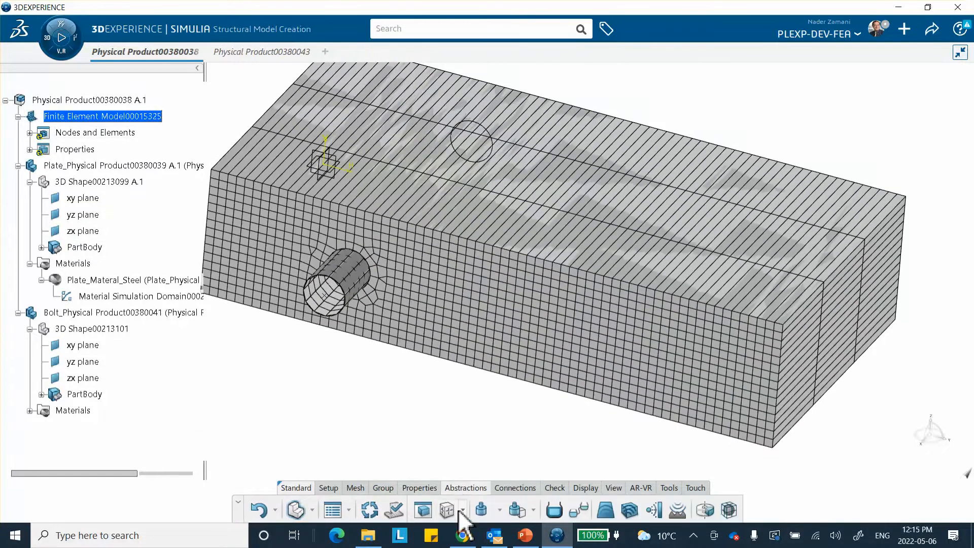
middle_drag(307, 201, 363, 234)
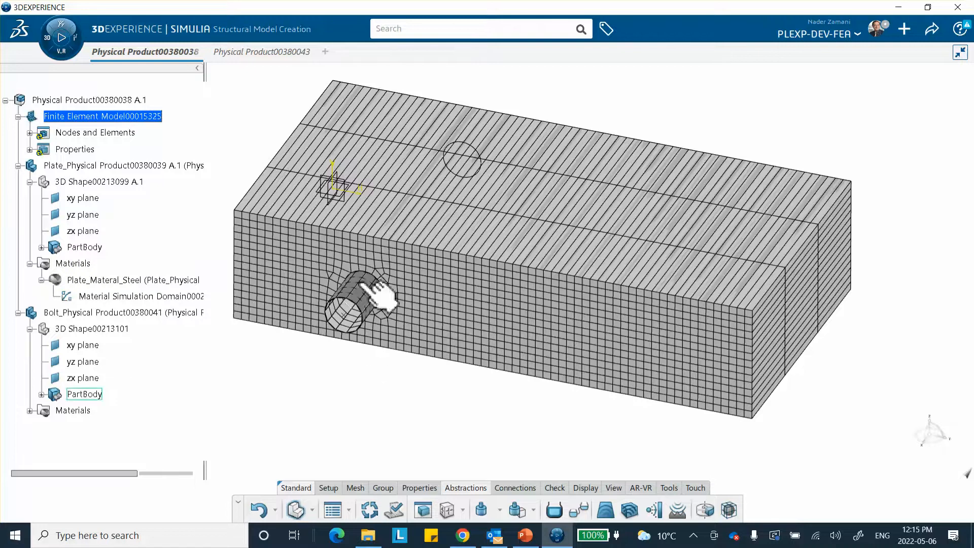
click(460, 510)
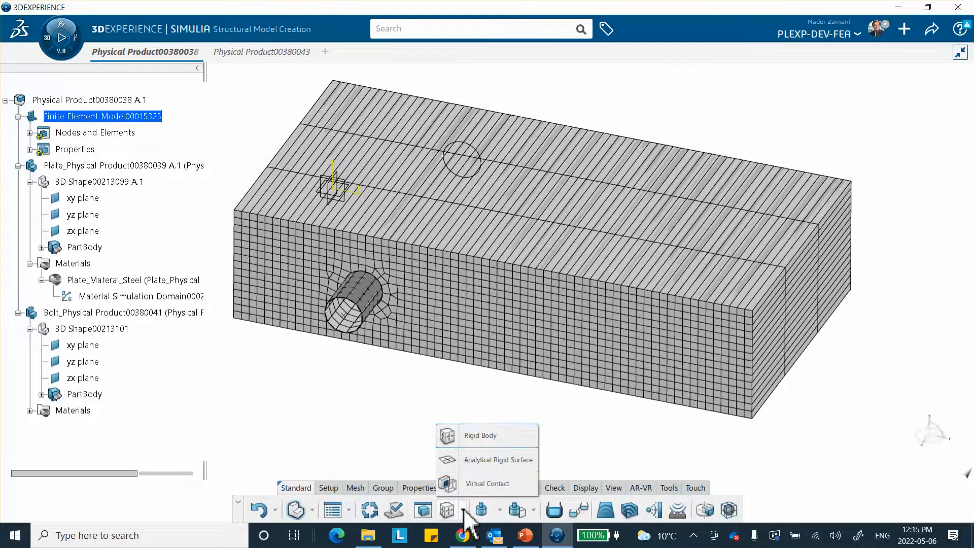
click(464, 436)
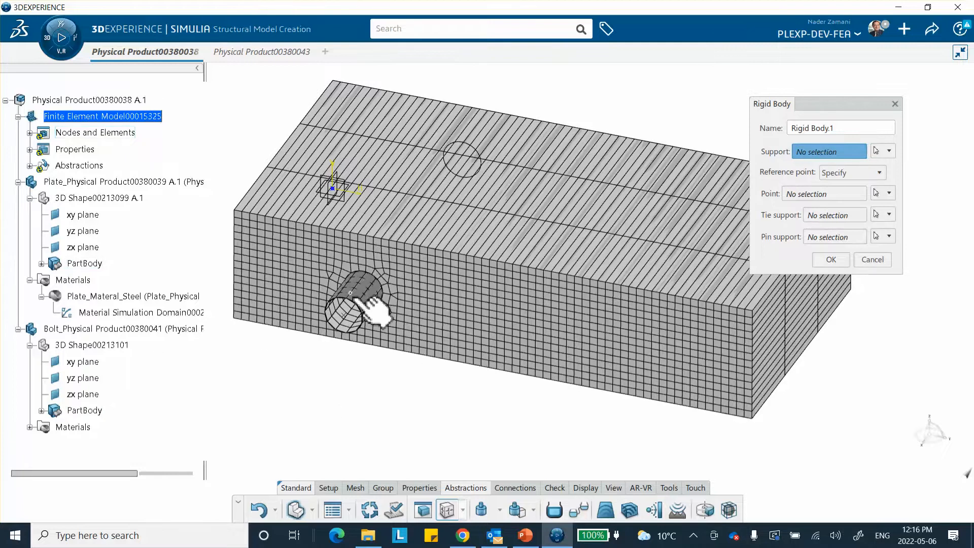
scroll(52, 335, down, 3)
click(52, 273)
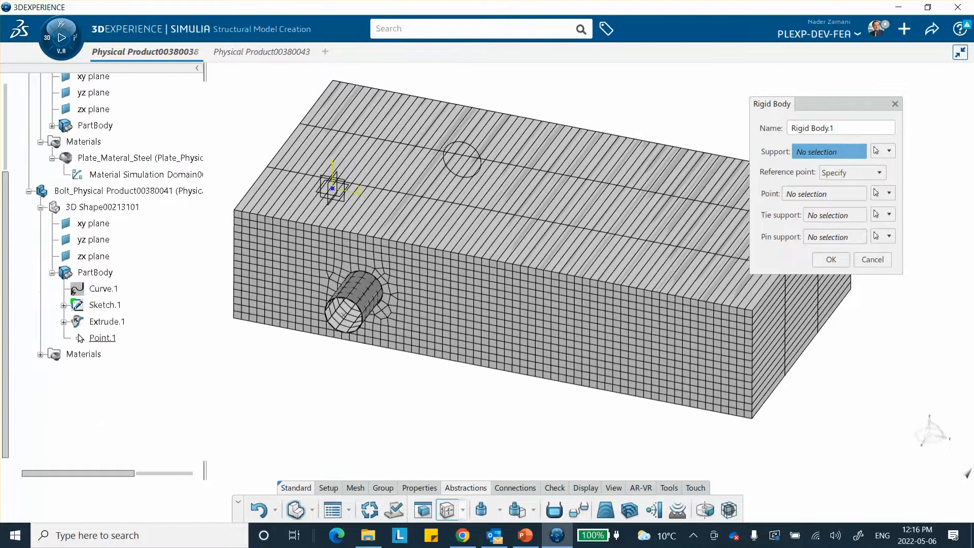
click(107, 323)
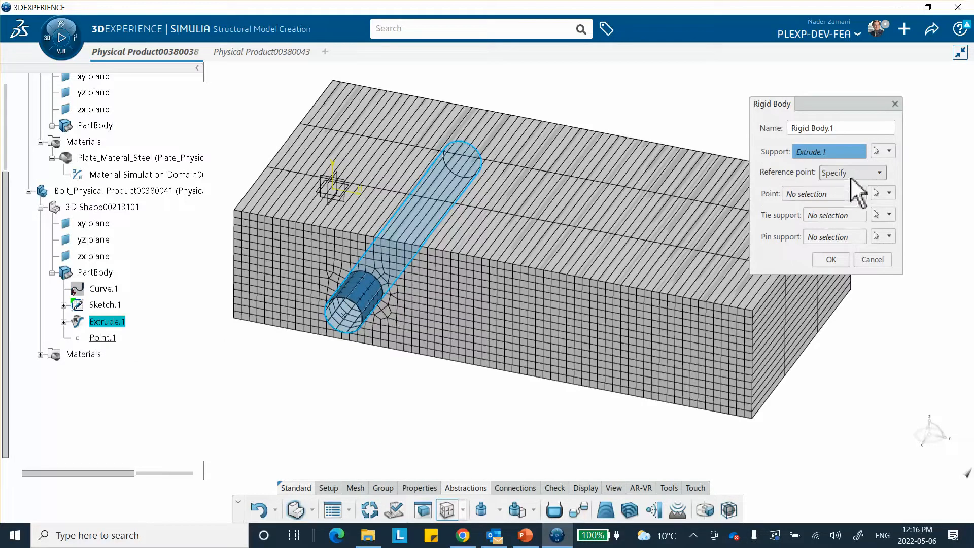
click(824, 193)
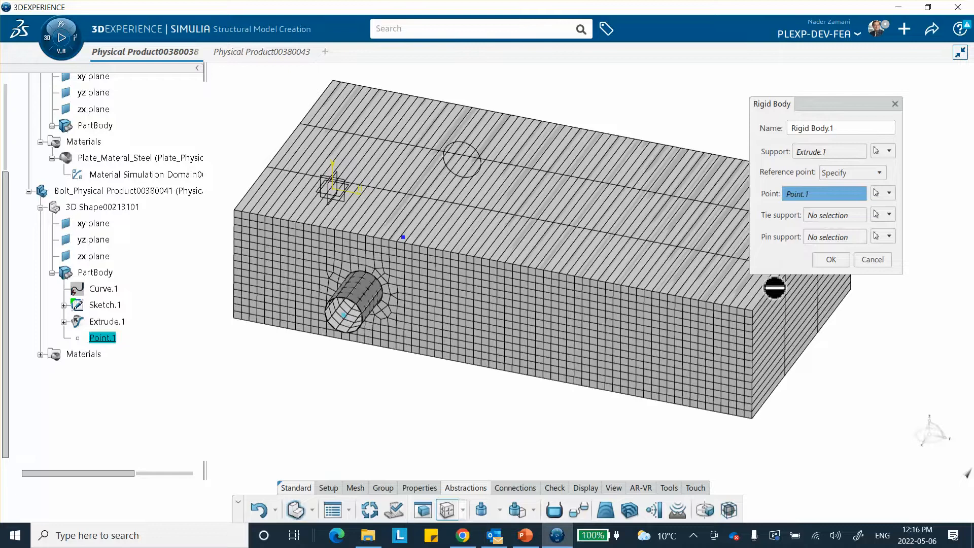
click(830, 260)
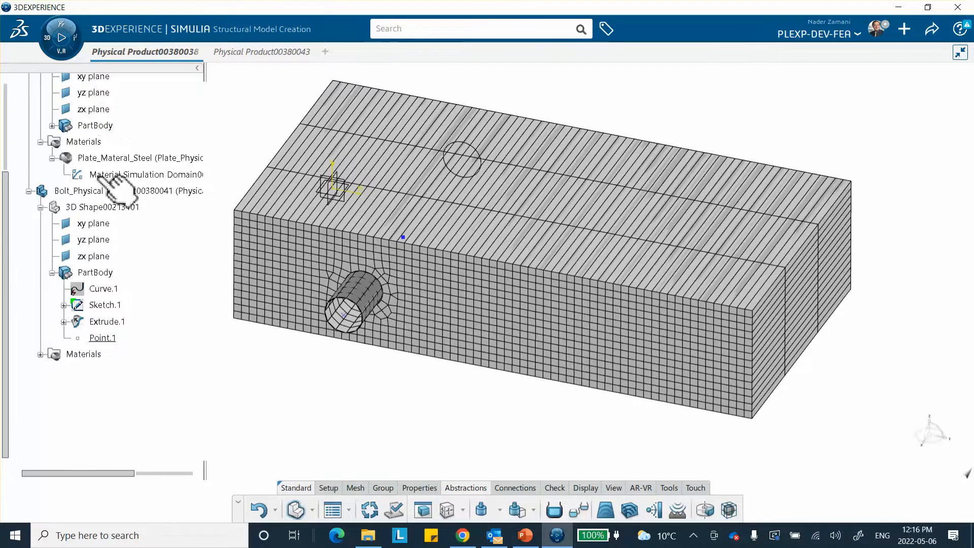
scroll(111, 183, up, 2)
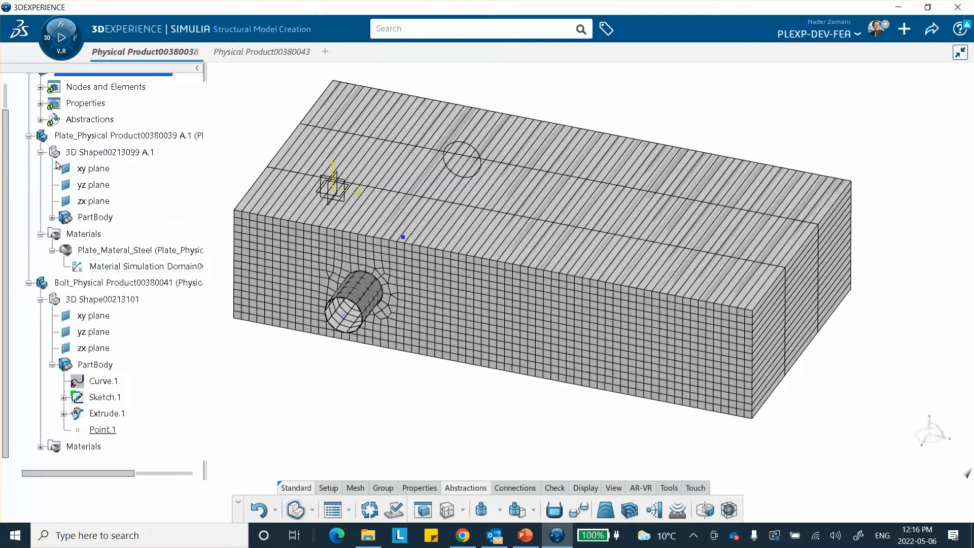
scroll(69, 166, up, 2)
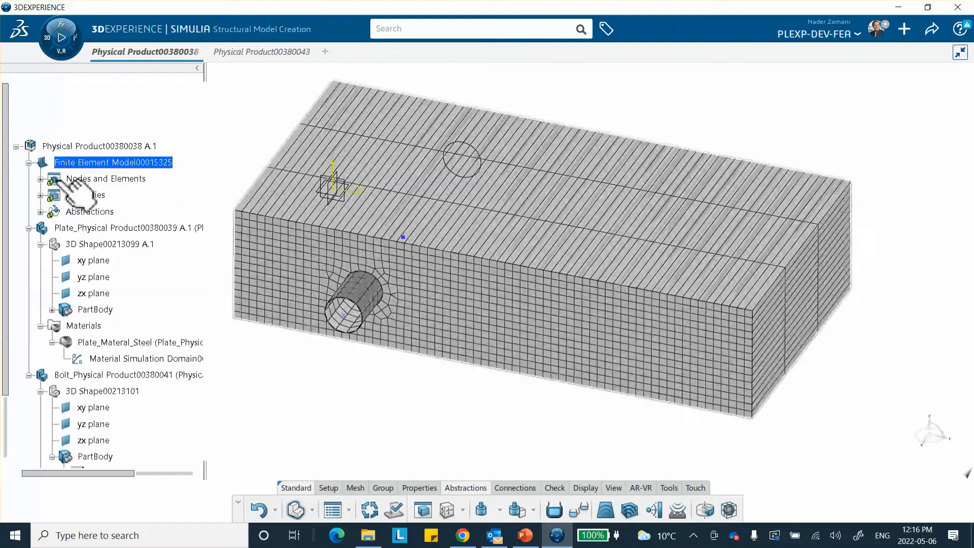
click(40, 212)
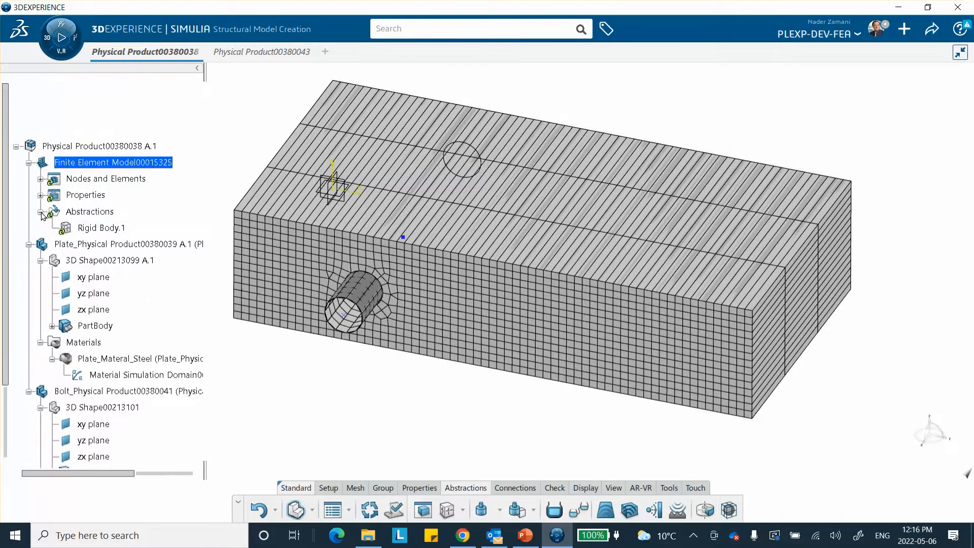
Switch to Structural Scenario Creation and initialize a structural simulation using Finite Element Model00015325
ctrl+middle_drag(274, 127, 266, 159)
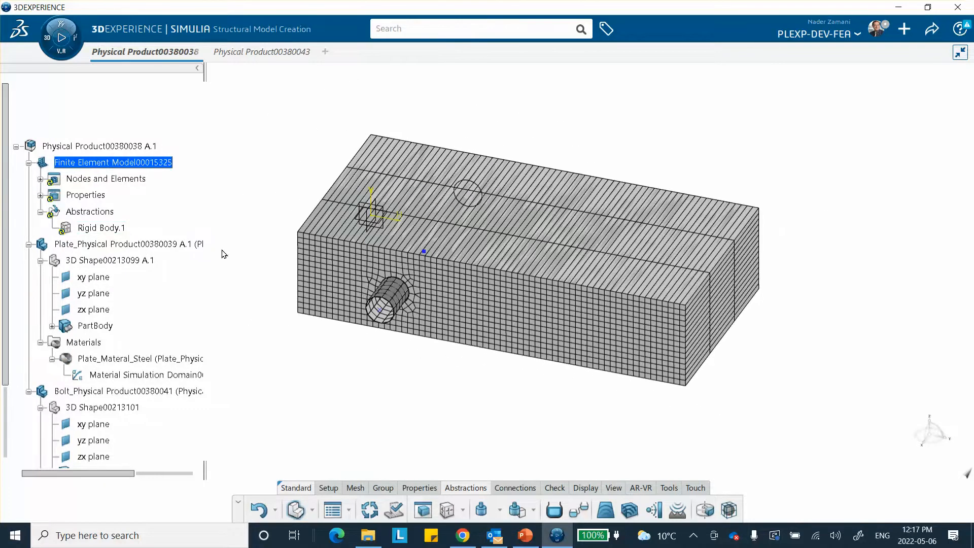
scroll(135, 186, down, 1)
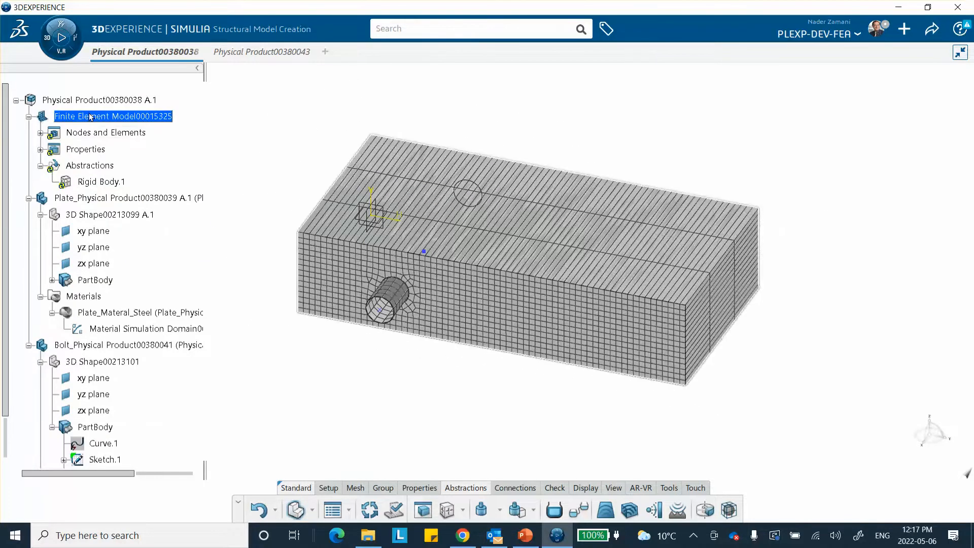
click(51, 47)
scroll(223, 414, down, 3)
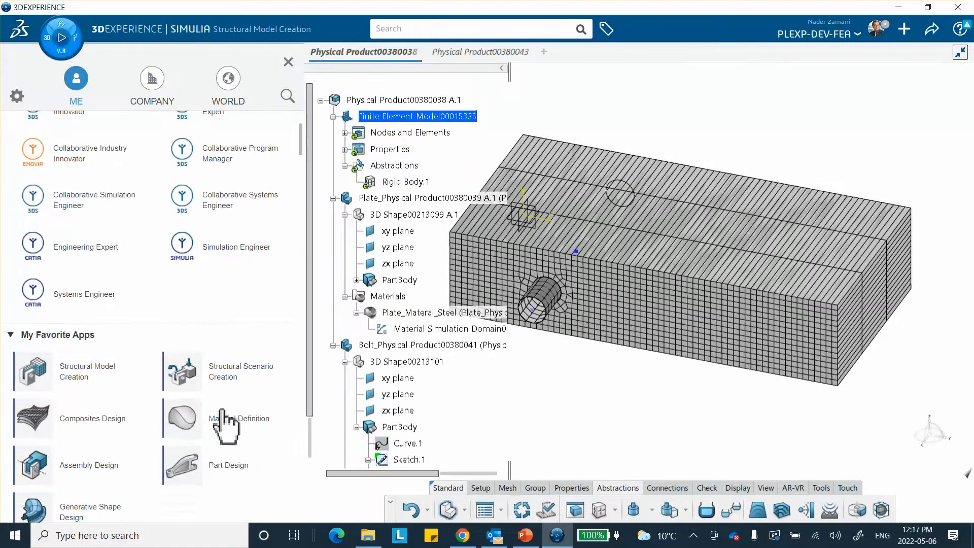
click(237, 370)
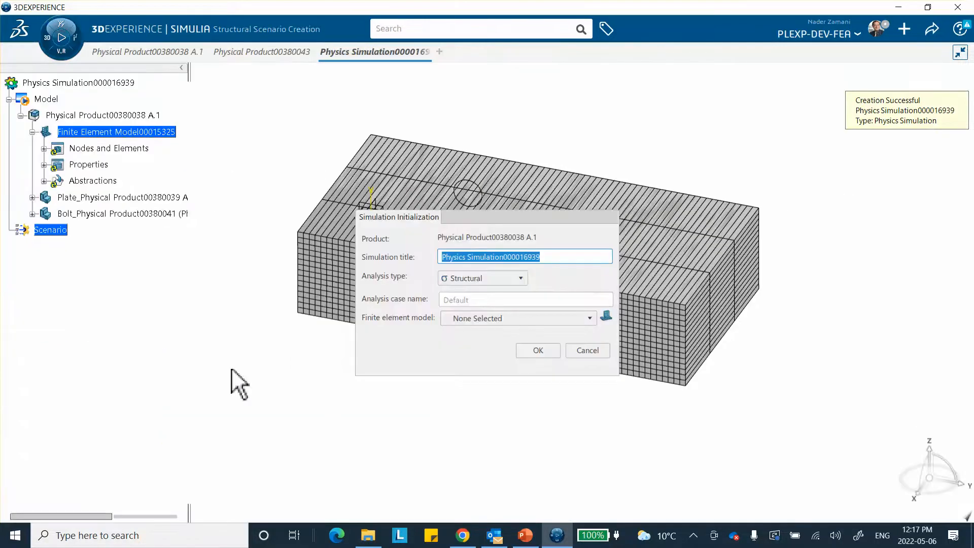
click(474, 318)
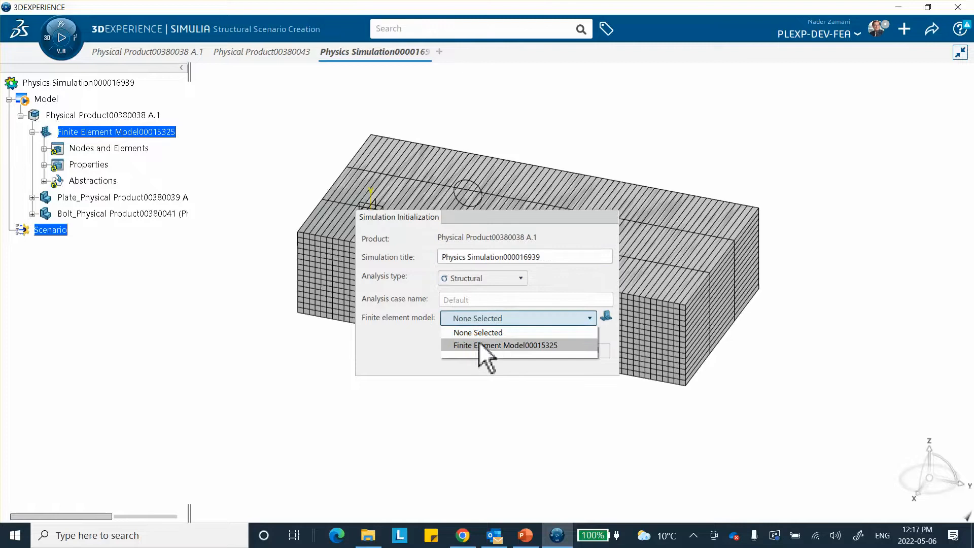
click(497, 345)
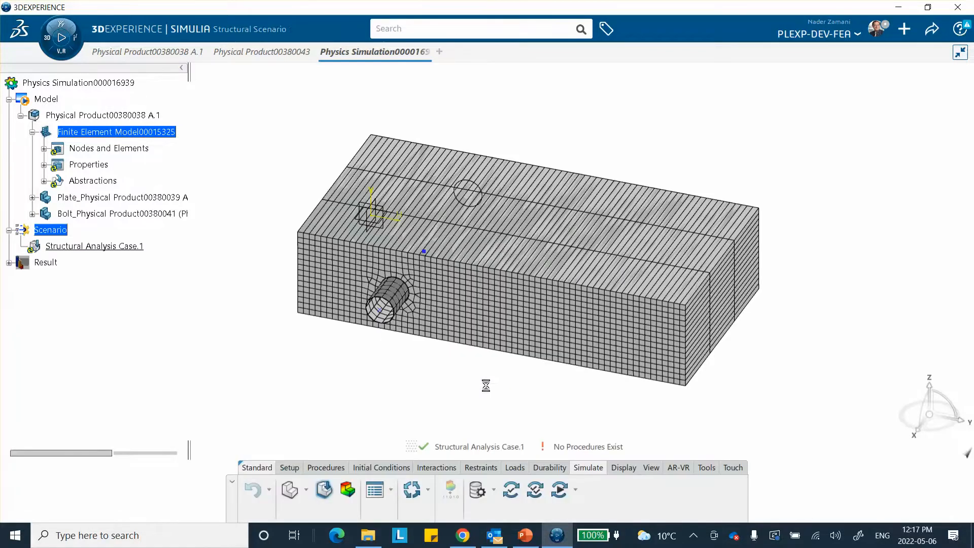
Add a static step to the analysis case with an initial time increment of 0.01 s
click(319, 469)
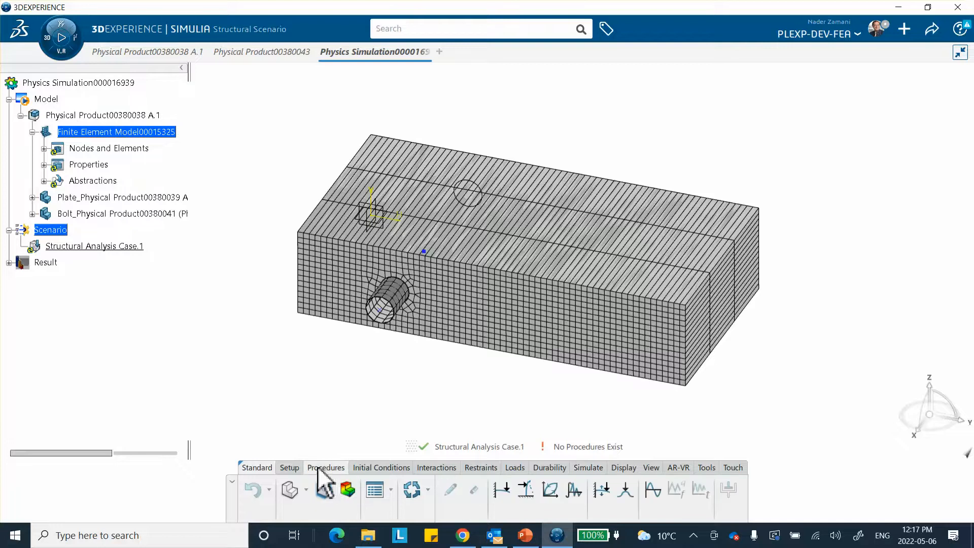
click(502, 492)
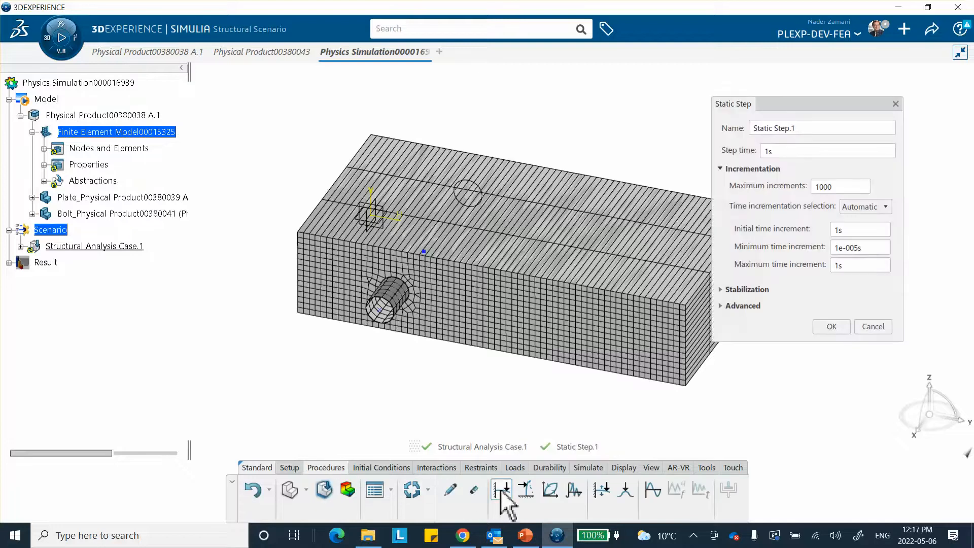
click(846, 230)
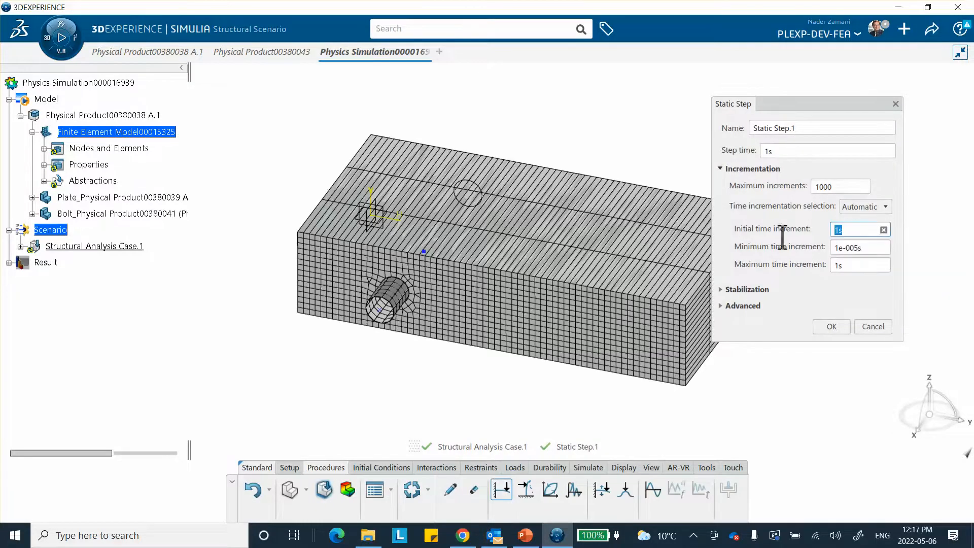
text(.)
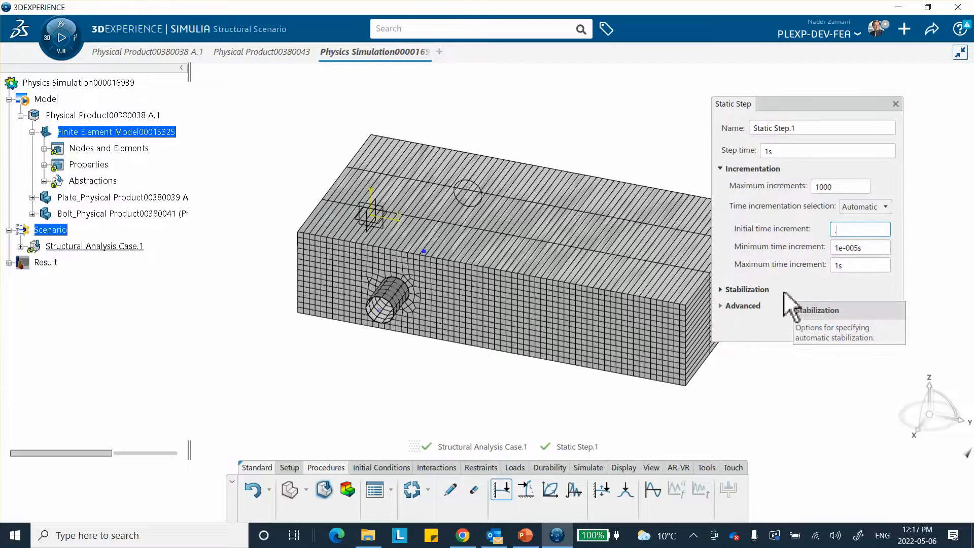
text(1)
click(853, 269)
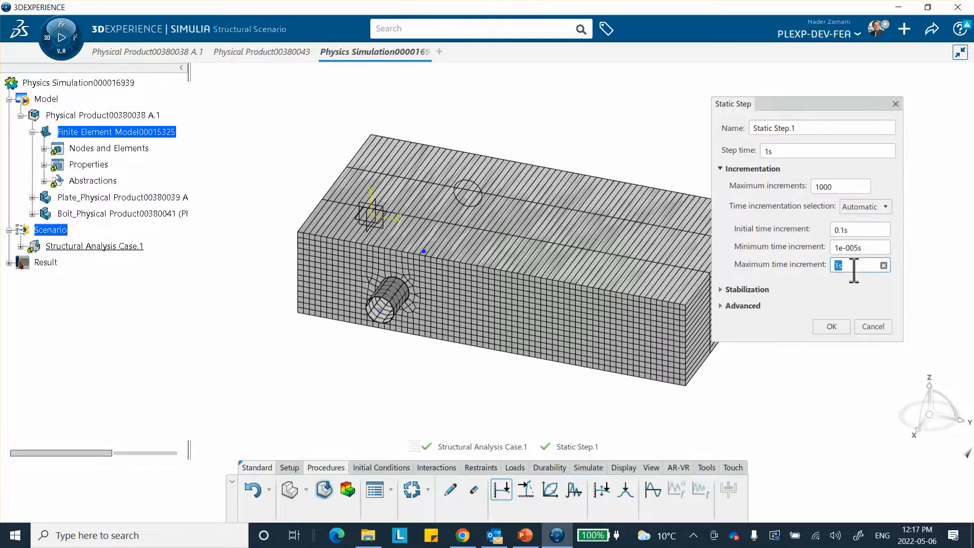
click(839, 229)
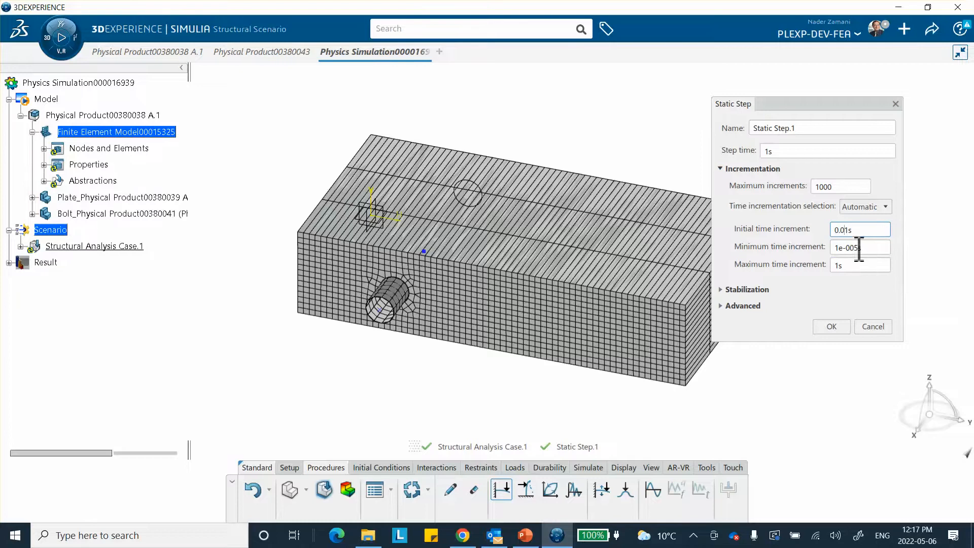
Set the static step's maximum time increment to 0.1 s and include geometric nonlinearity
click(854, 265)
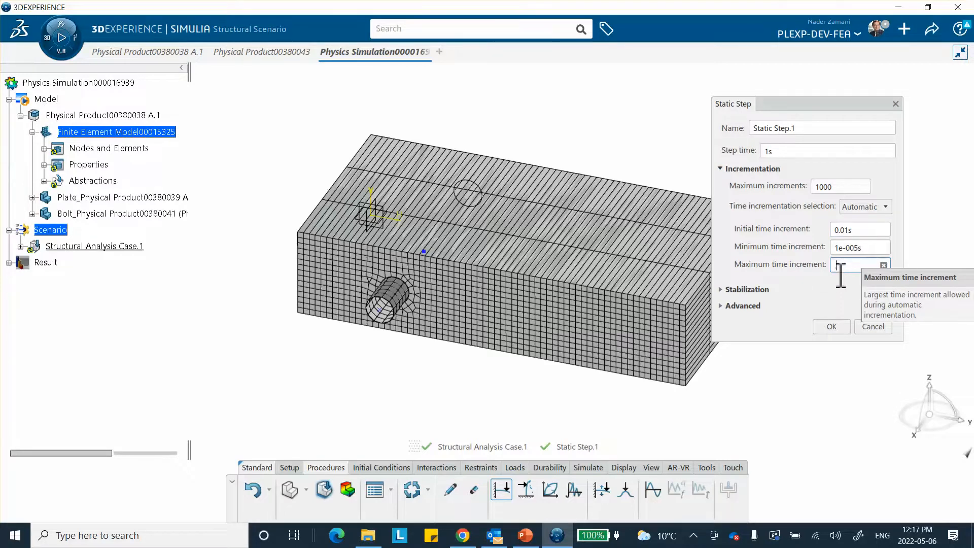
text(.1)
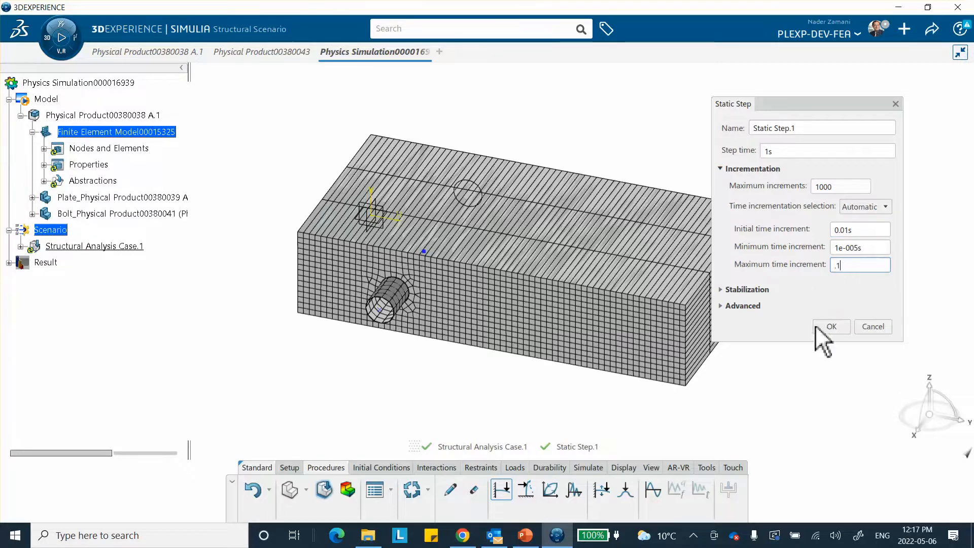
click(720, 307)
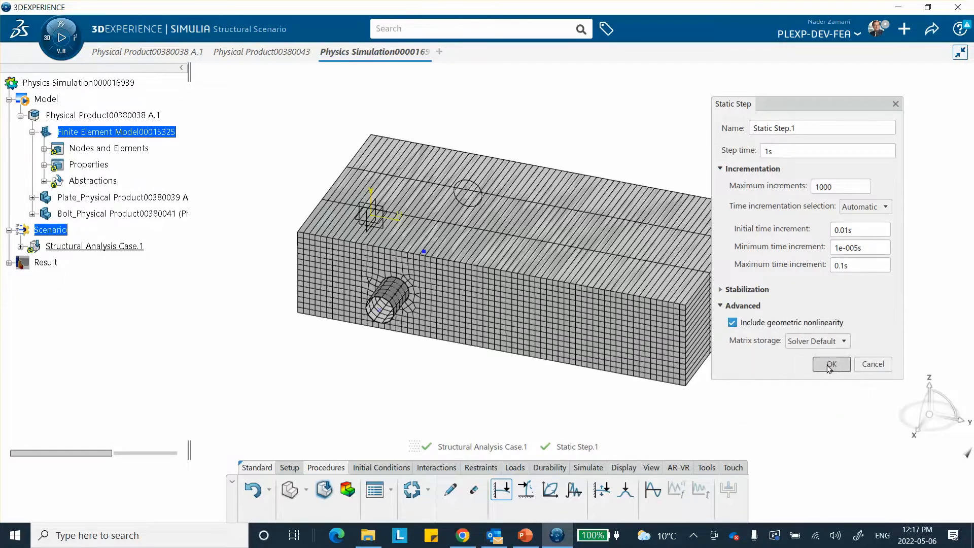
click(831, 364)
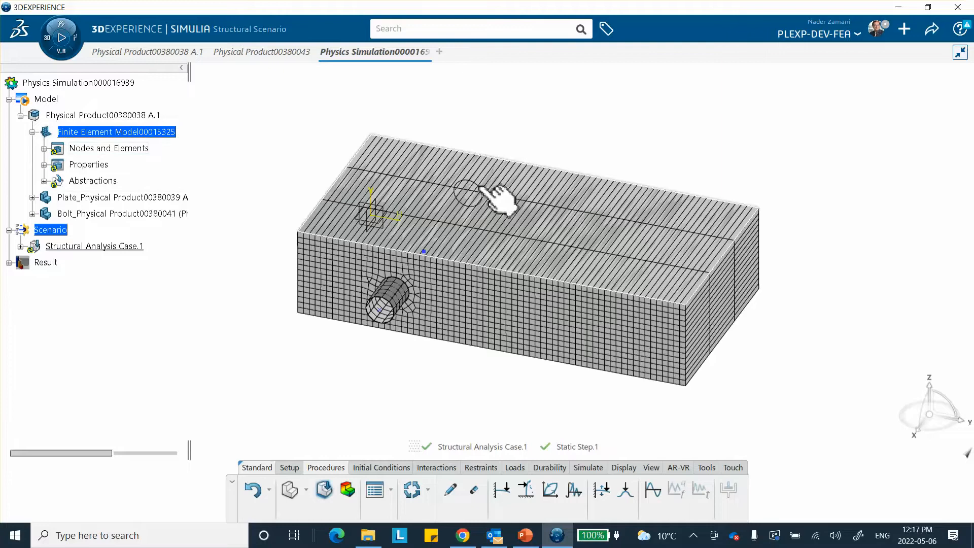
Apply a planar symmetry restraint to the bottom face of the plate
middle_drag(500, 322, 583, 278)
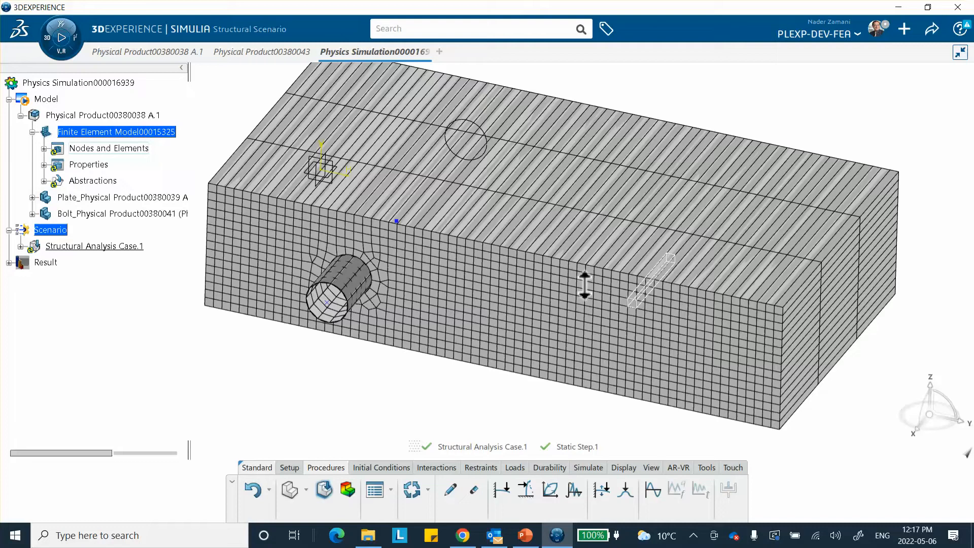
click(485, 467)
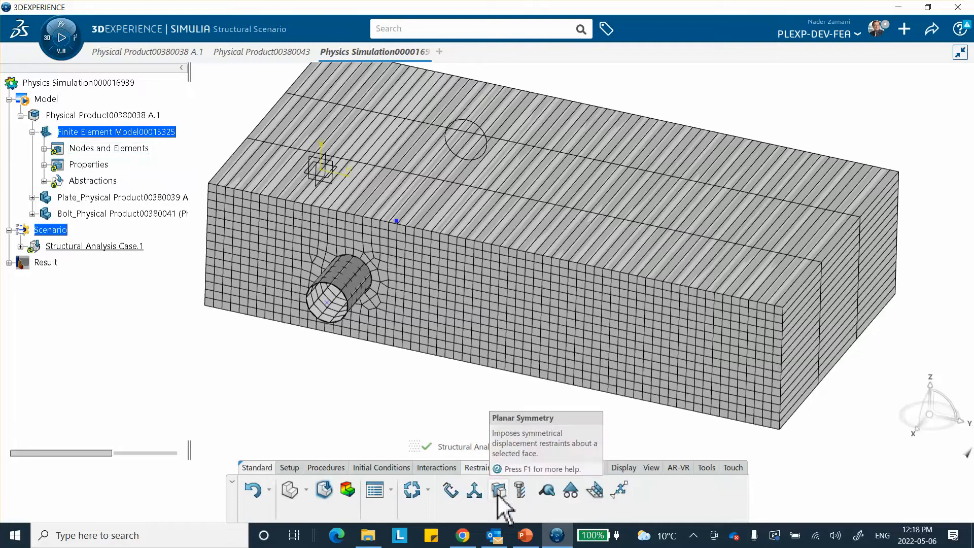
click(498, 495)
middle_drag(487, 417, 513, 251)
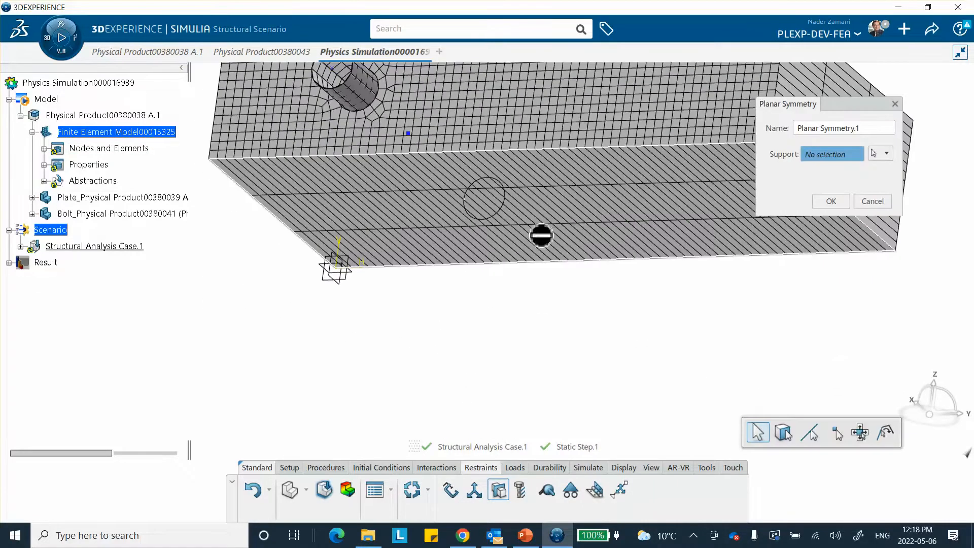
click(560, 213)
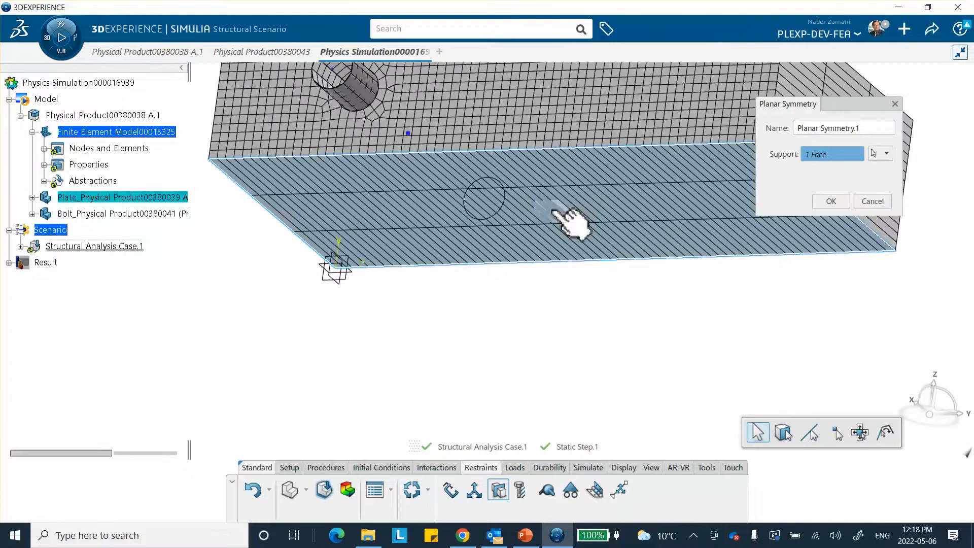
click(831, 201)
Apply a second planar symmetry restraint to the plate's large back face, on the side opposite the protruding bolt end
middle_drag(626, 135, 426, 284)
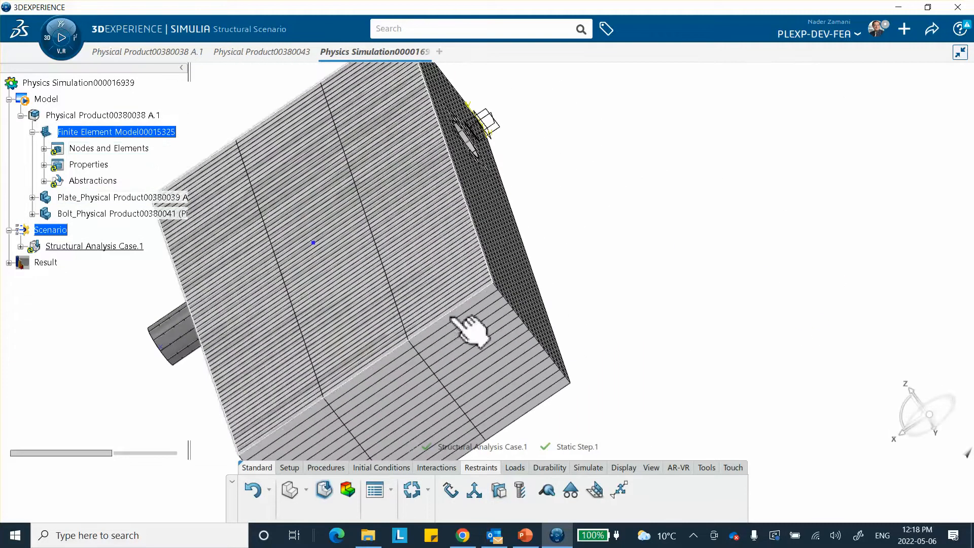
click(498, 489)
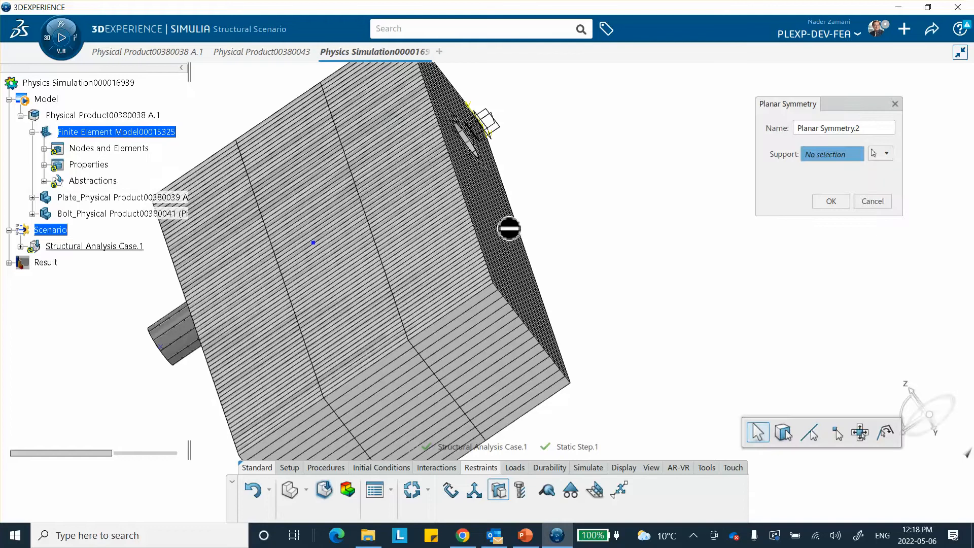
click(519, 220)
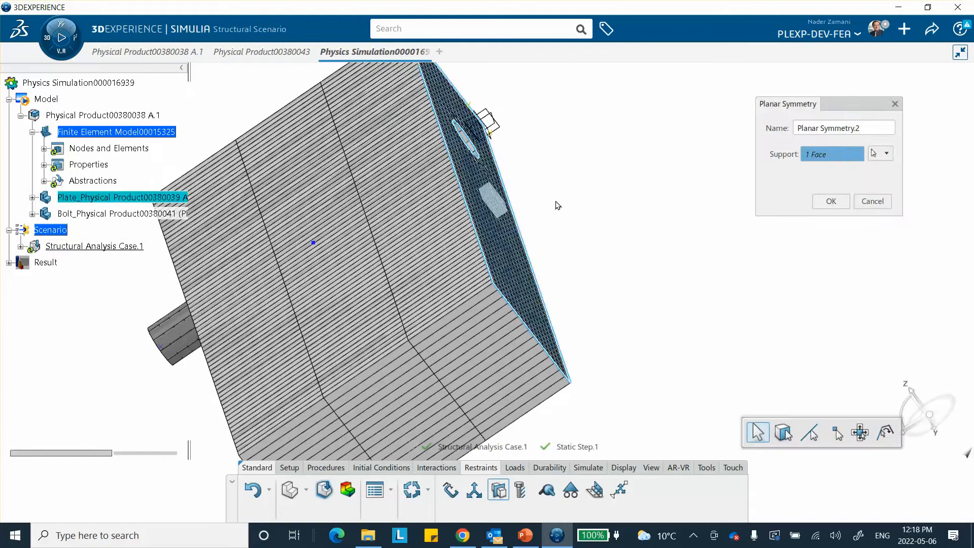
click(832, 203)
Clamp the rigid bolt at its reference point in the centre of the protruding end
middle_drag(399, 309, 544, 263)
scroll(545, 263, up, 5)
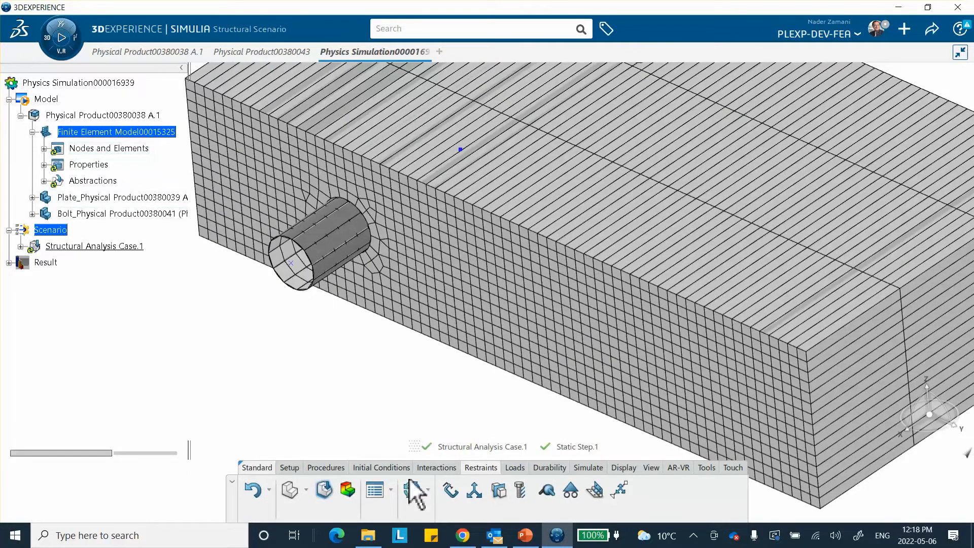
click(450, 490)
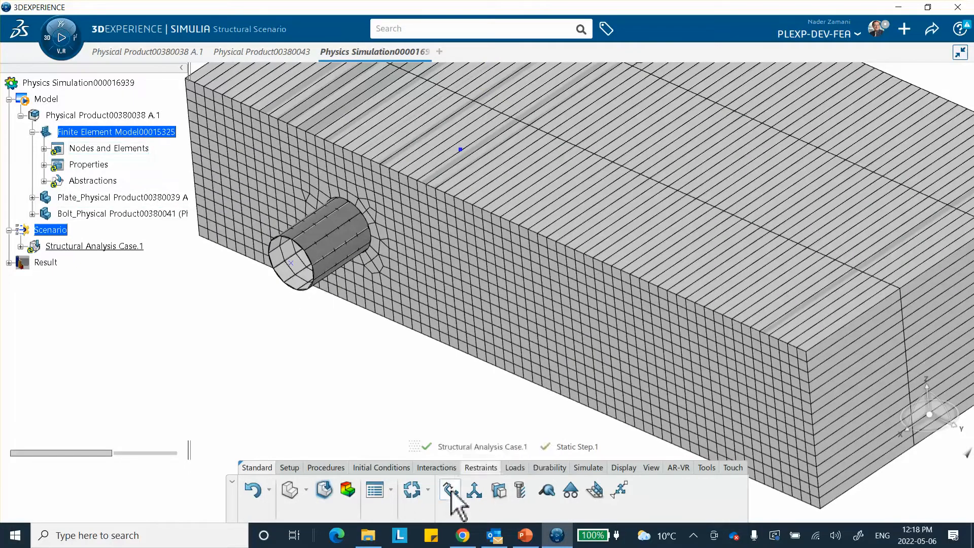
click(293, 267)
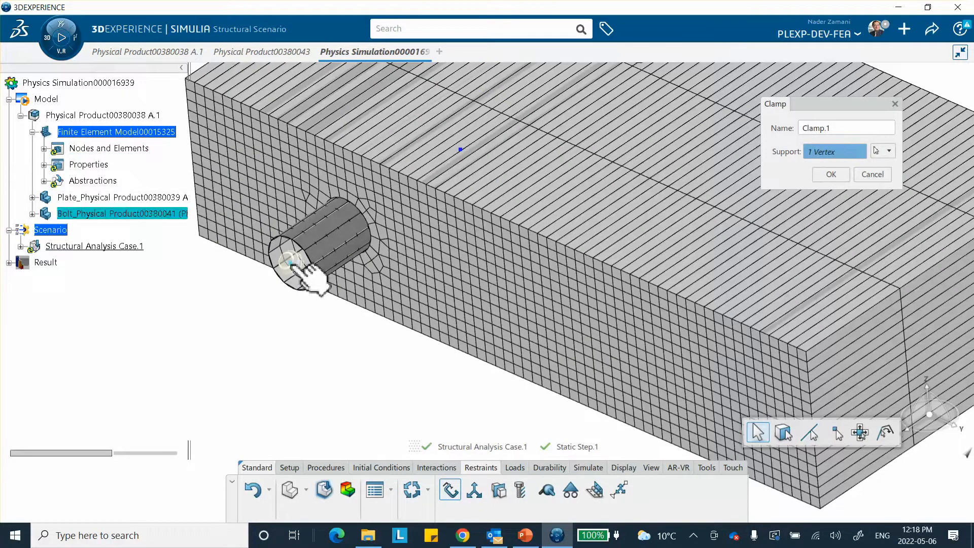
click(830, 175)
Apply a 10 mm translation in the Y direction to the plate's end face farthest from the bolt, leaving orthogonal translations free
middle_drag(843, 265, 605, 212)
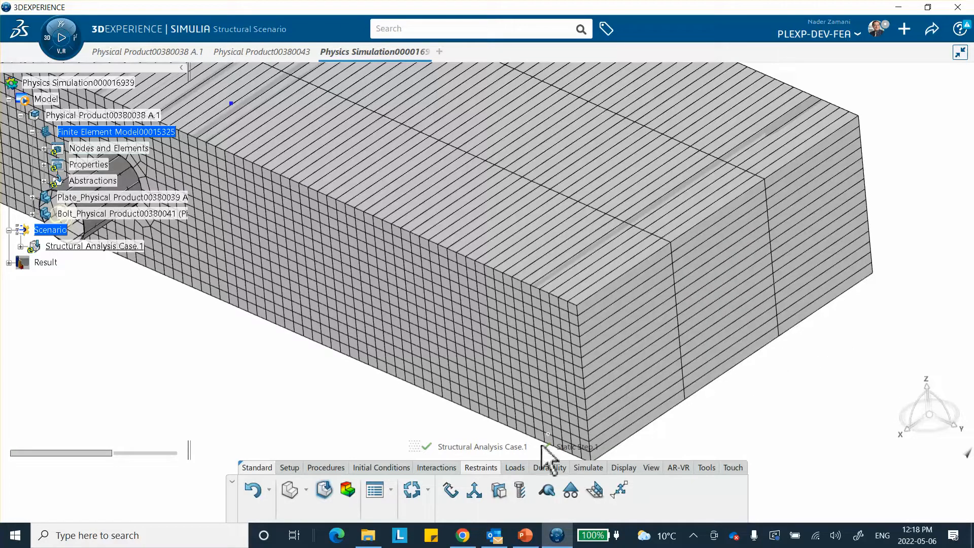
click(515, 467)
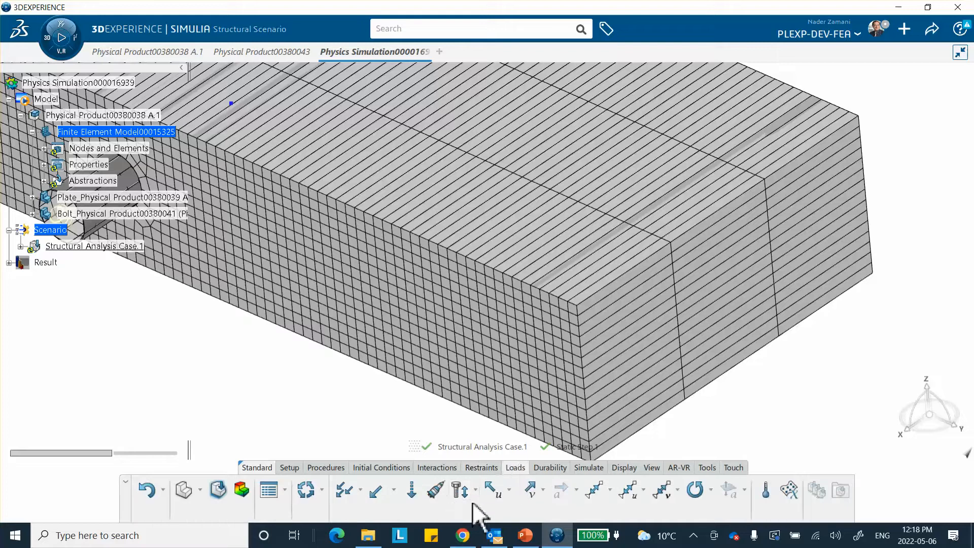
click(492, 490)
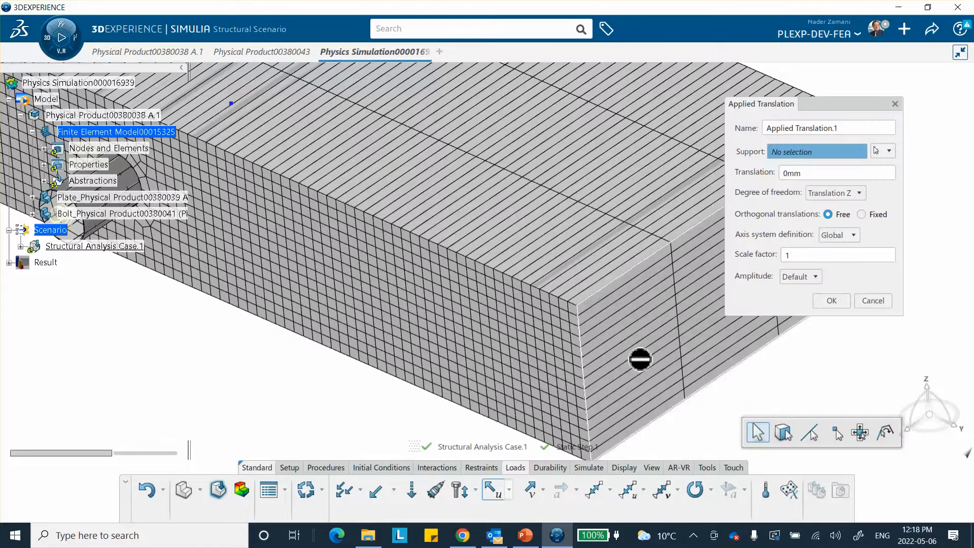
click(649, 367)
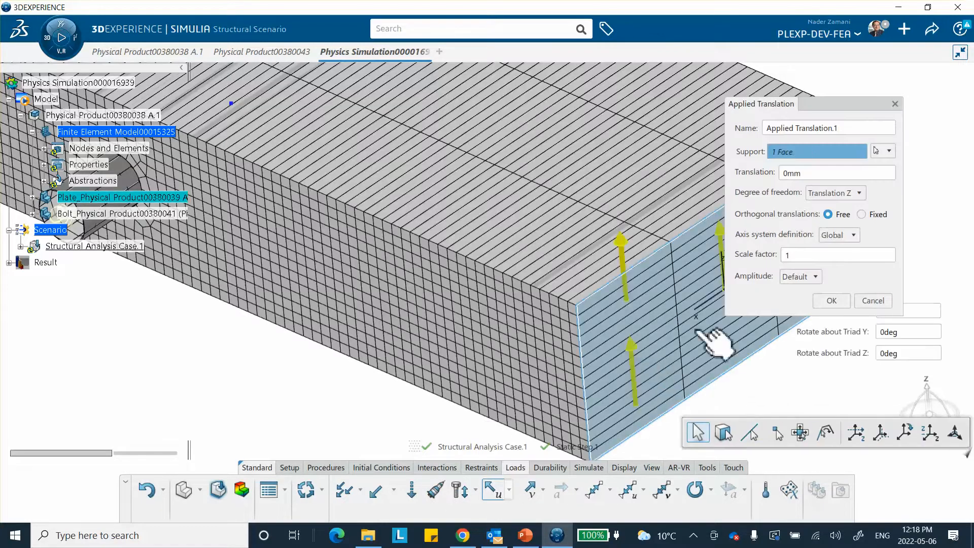
click(821, 195)
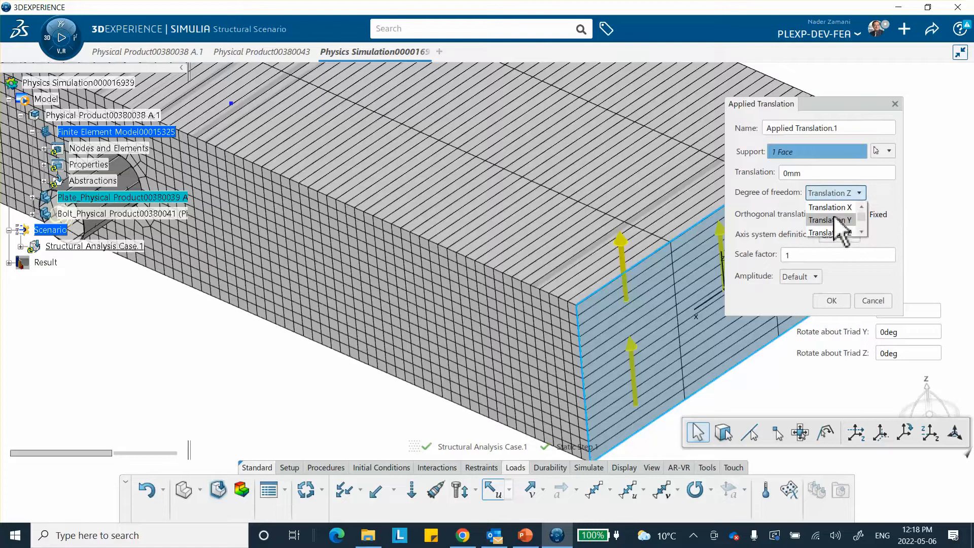
click(834, 220)
click(777, 256)
click(819, 172)
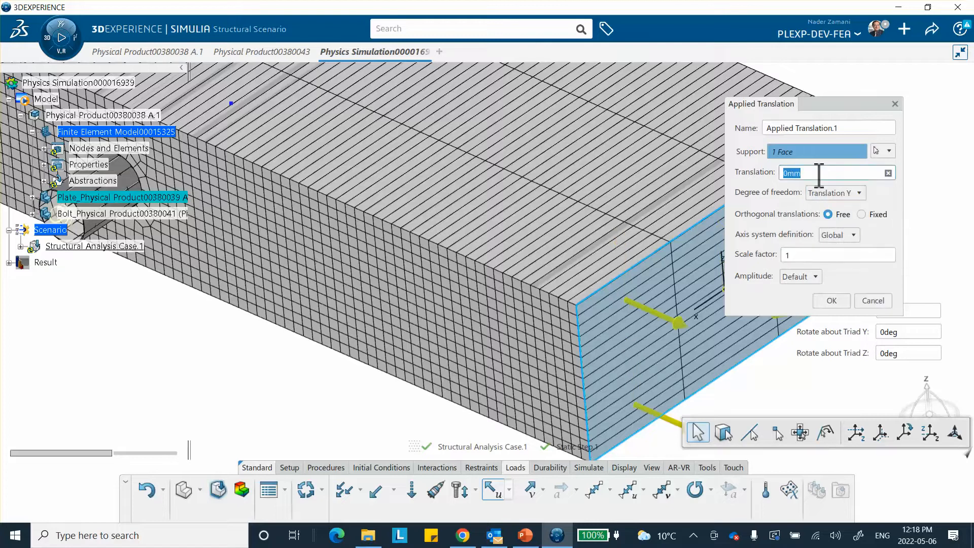
text(10)
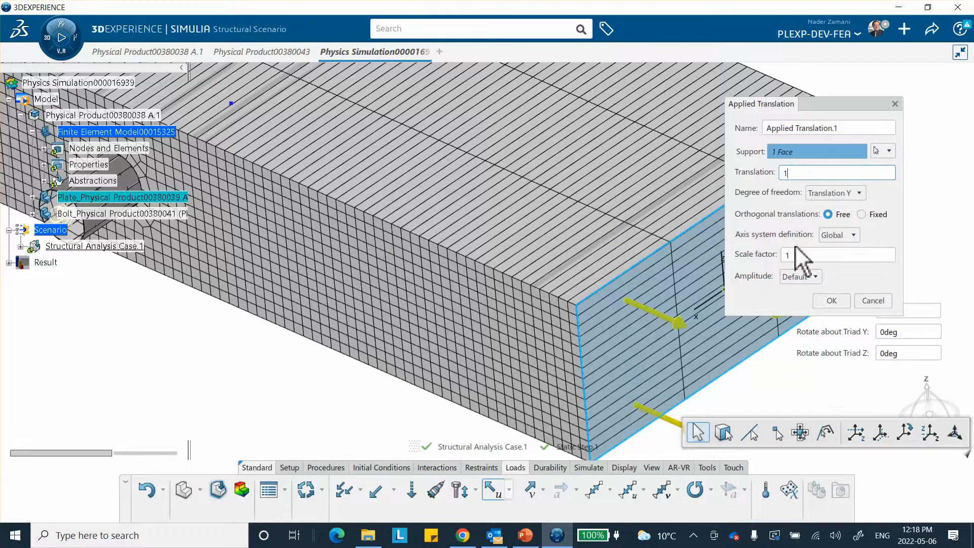
click(832, 301)
Start a surface-based contact and choose Extrude.1 from the bolt's PartBody as its main surface
scroll(592, 223, down, 4)
middle_drag(440, 229, 543, 280)
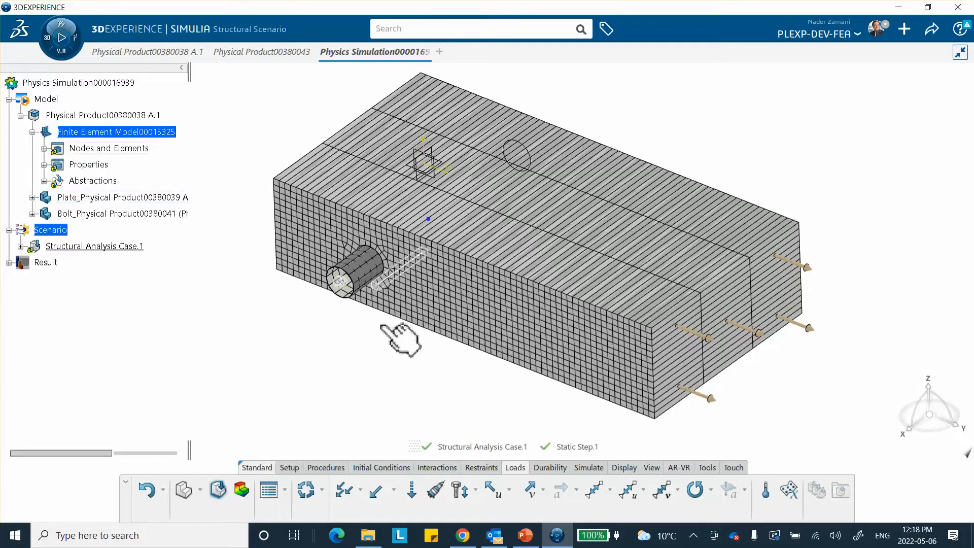
click(434, 467)
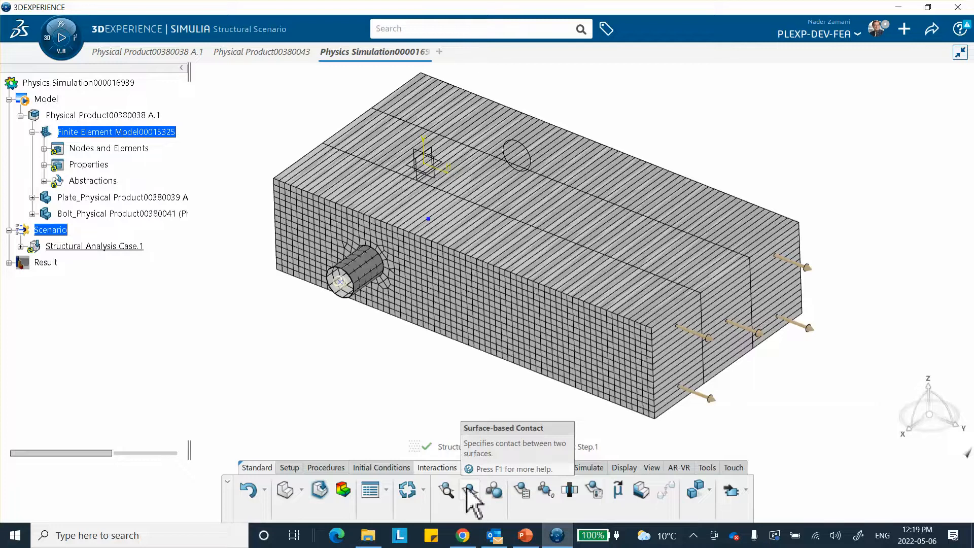
click(469, 490)
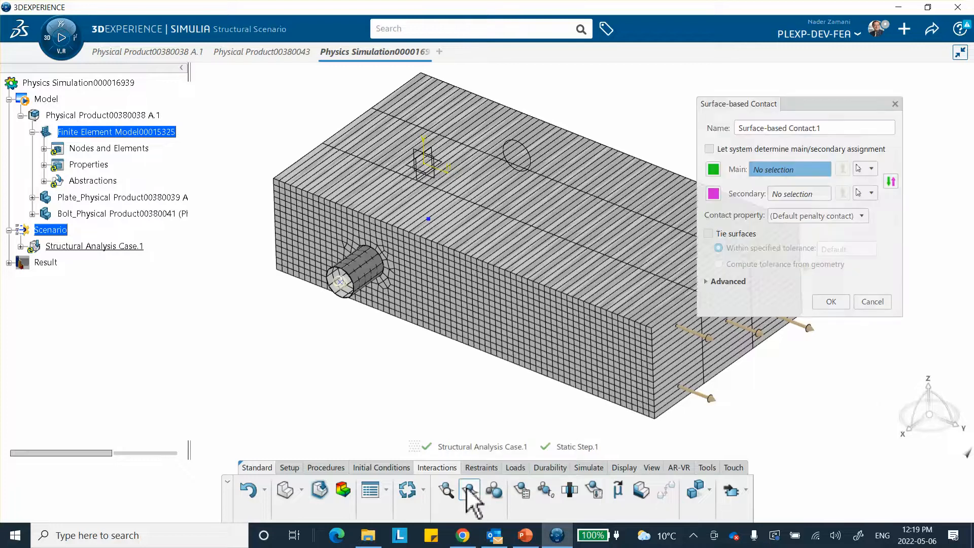
click(9, 263)
click(21, 279)
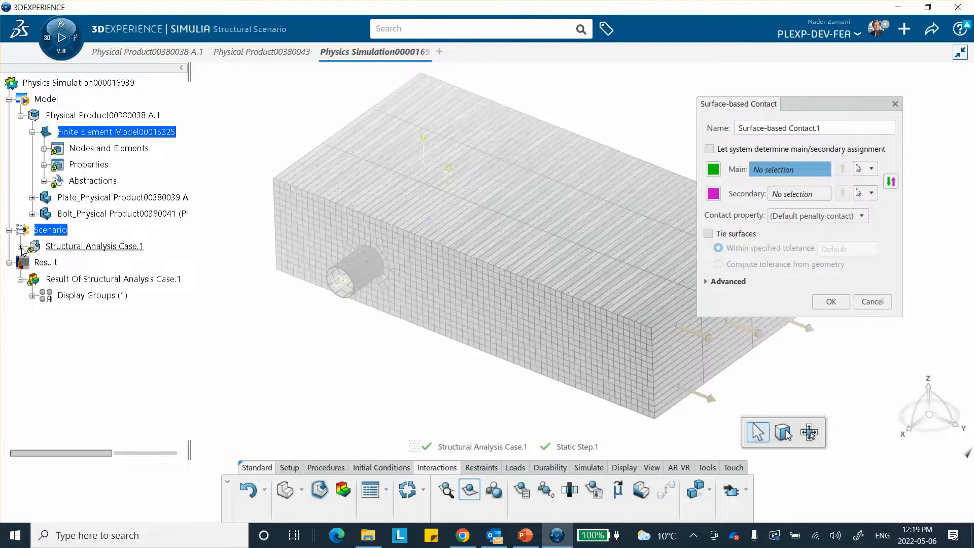
click(20, 246)
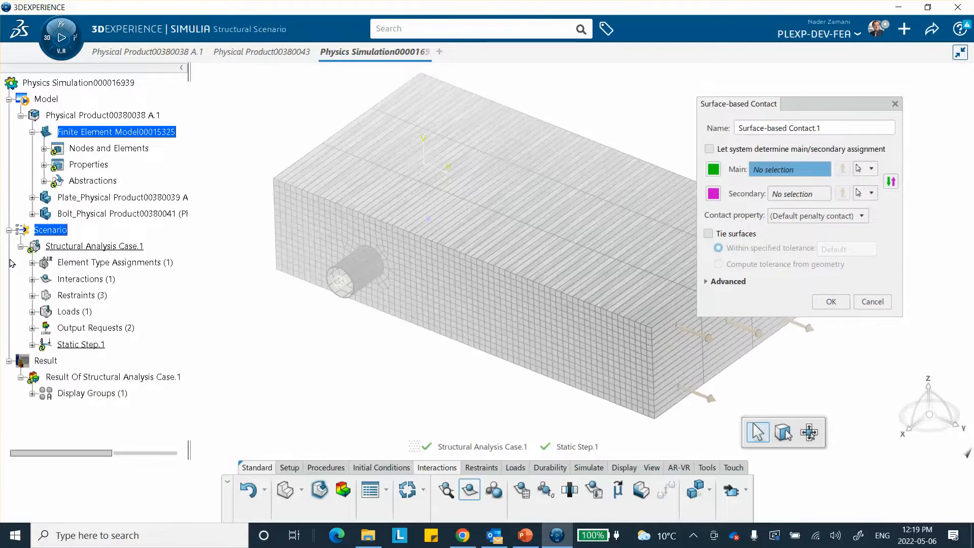
click(33, 214)
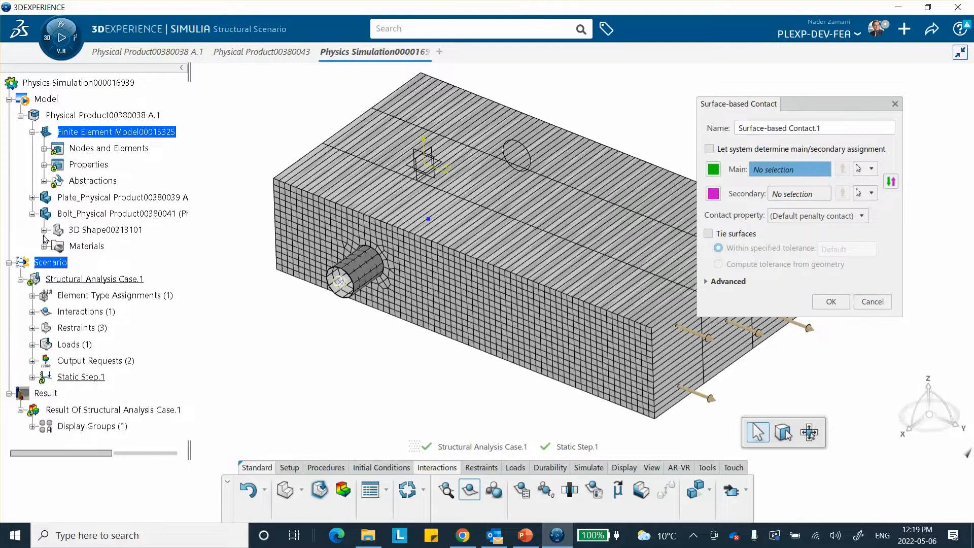
click(44, 230)
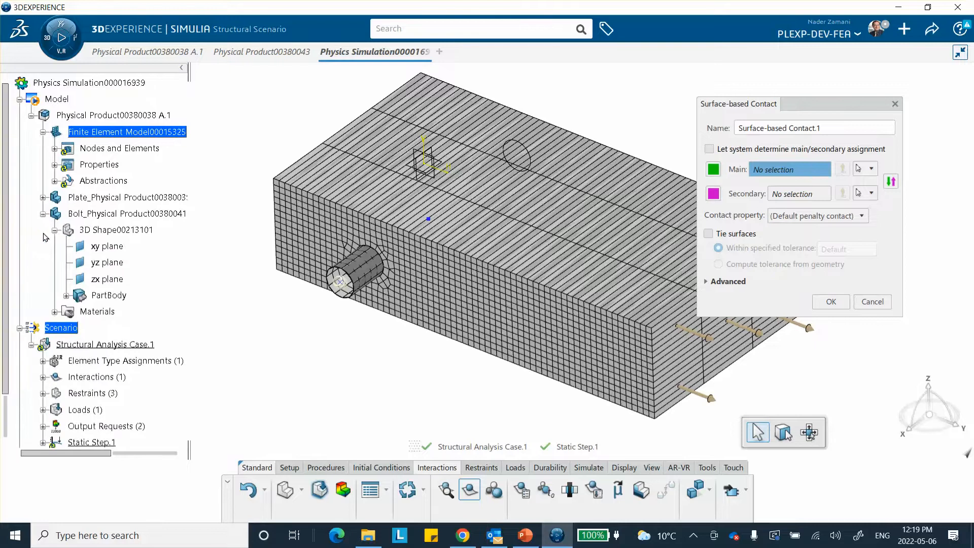
click(67, 296)
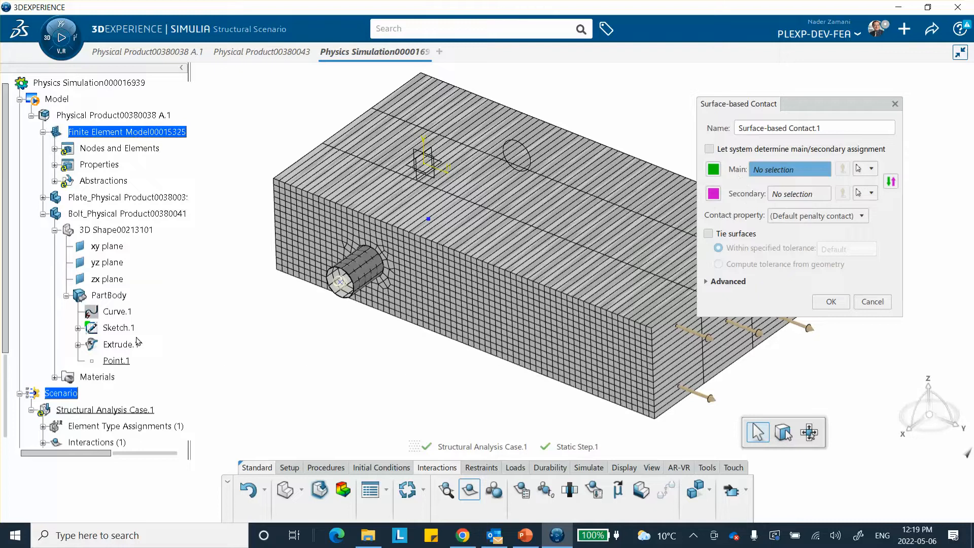
click(121, 344)
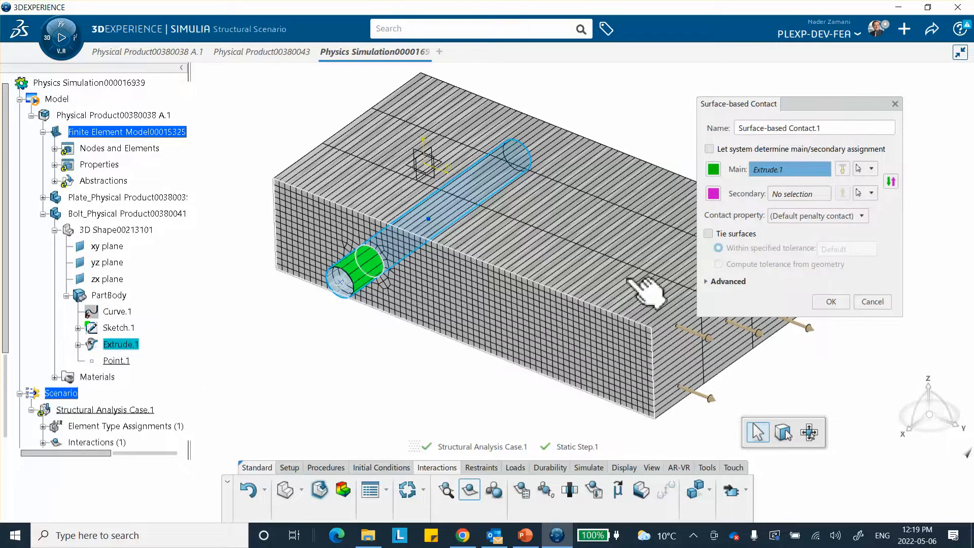
Hide the bolt's mesh and surface, and choose the plate's cylindrical hole face as the contact's secondary surface
click(798, 193)
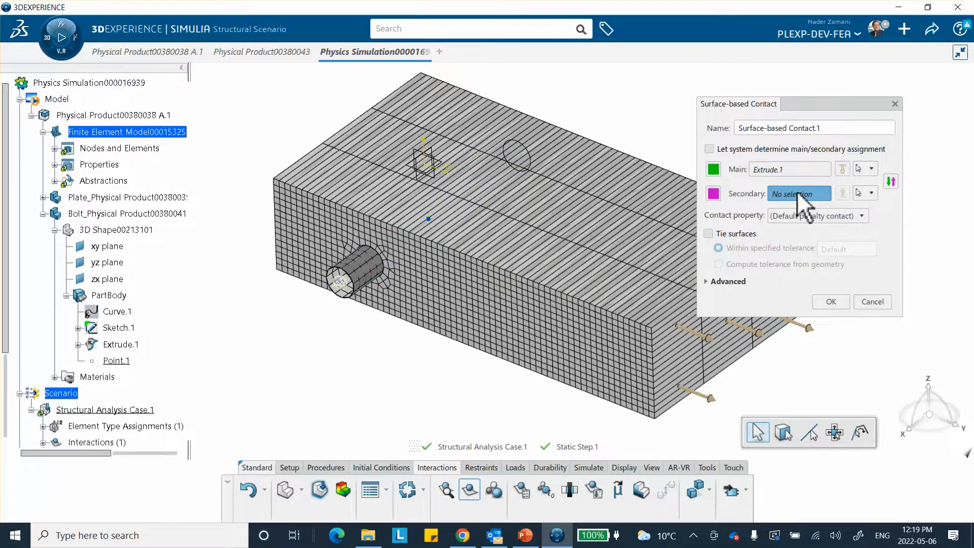
right_click(359, 267)
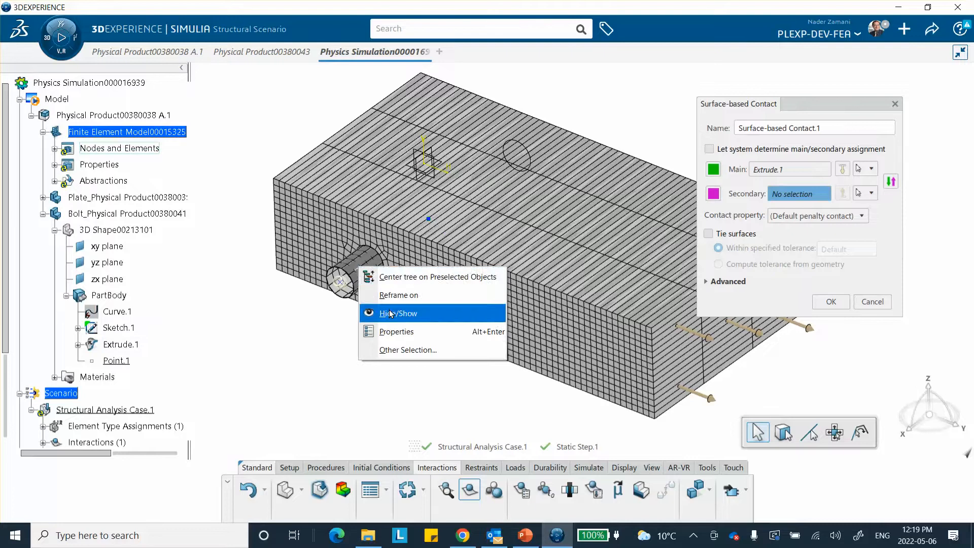
click(386, 318)
right_click(371, 274)
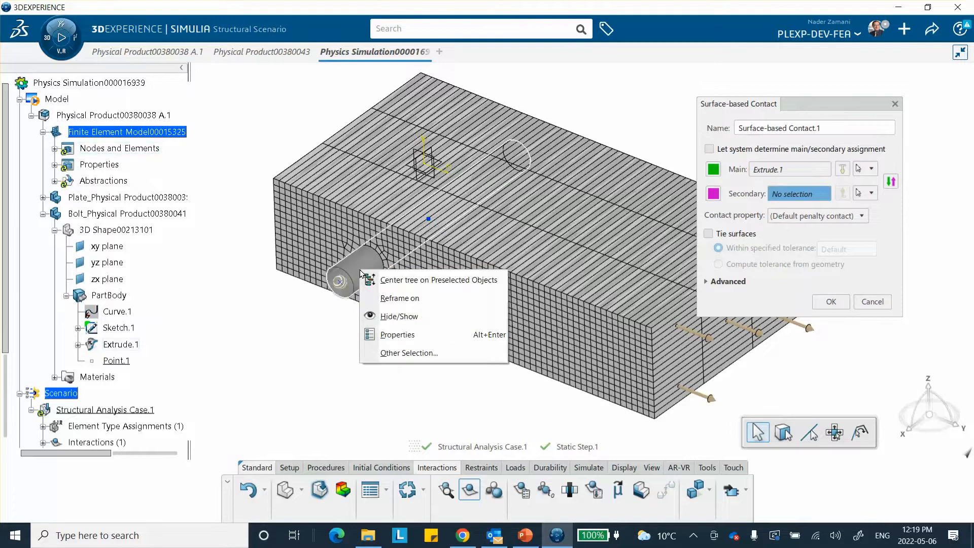
click(377, 316)
ctrl+middle_drag(374, 322, 376, 292)
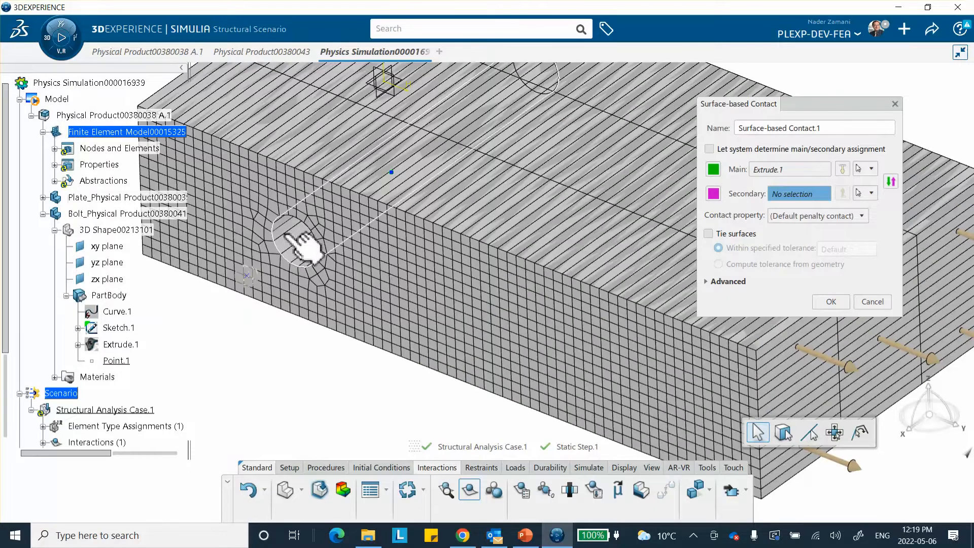
click(305, 247)
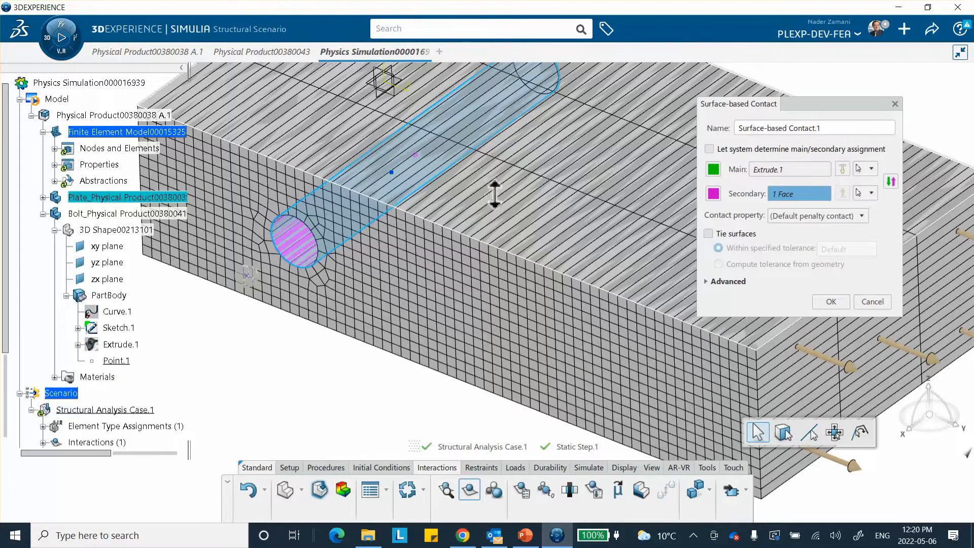
Flip the side of the contact's main surface and accept the surface-based contact with the default penalty property
scroll(498, 198, down, 3)
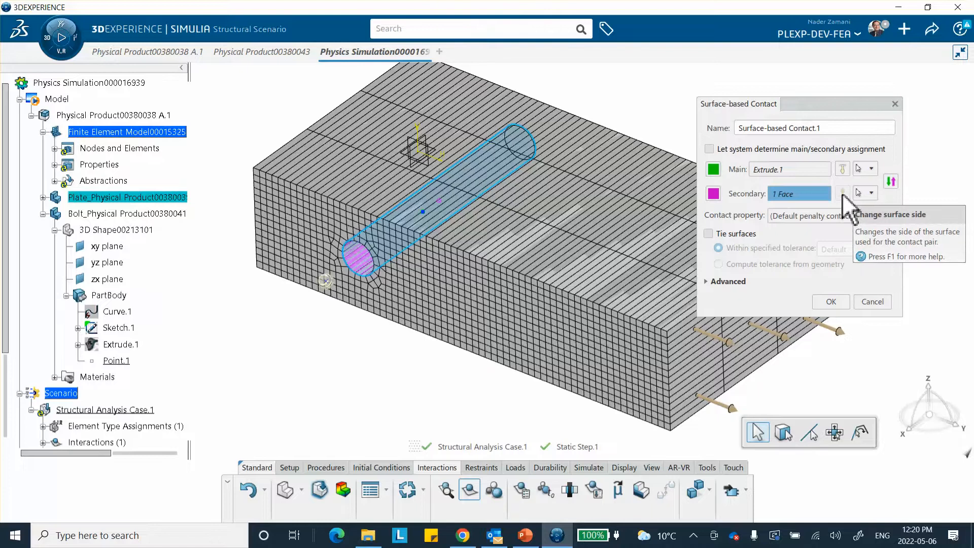
click(842, 169)
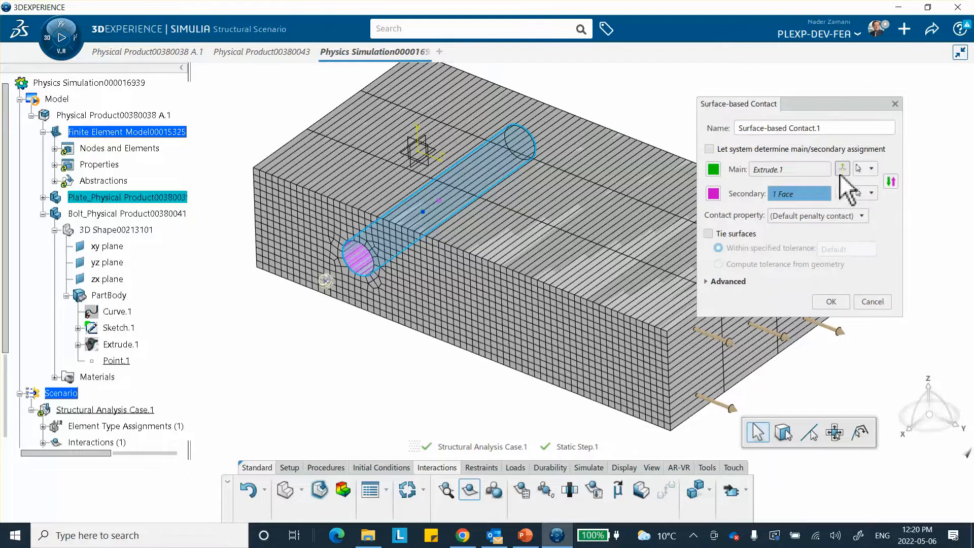
click(831, 301)
middle_drag(528, 316, 584, 319)
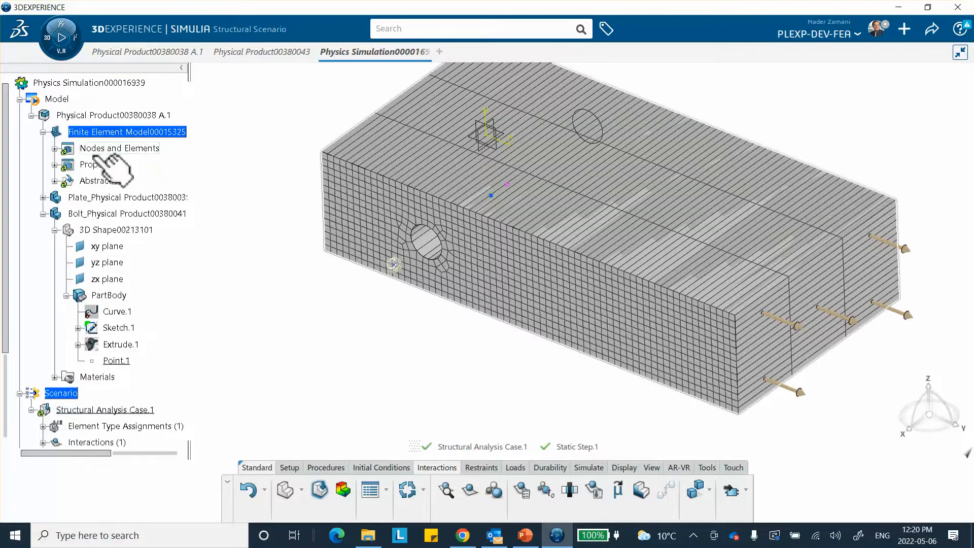
scroll(120, 261, down, 1)
scroll(133, 268, down, 1)
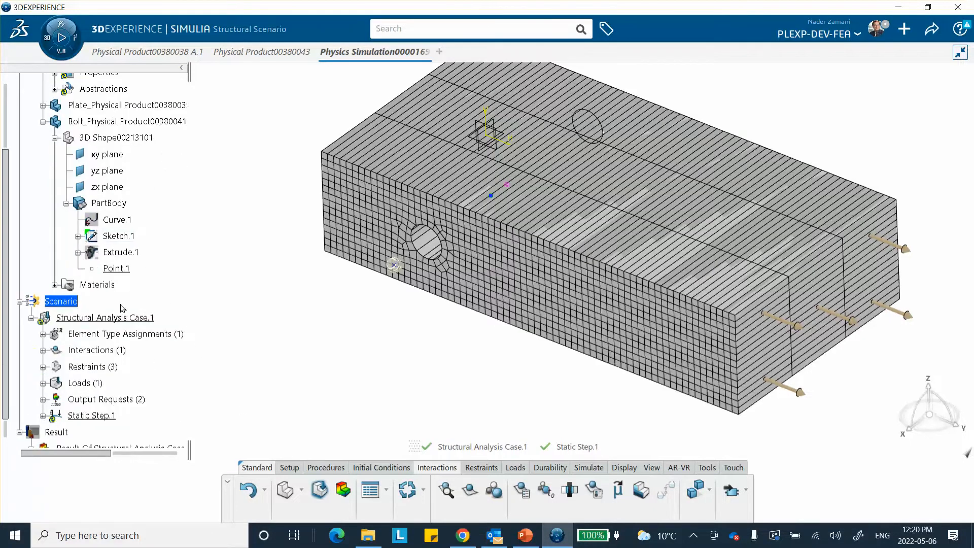
Reopen the existing surface-based contact, toggle the side of its main surface Extrude.1 to compare orientations, and accept it
click(42, 351)
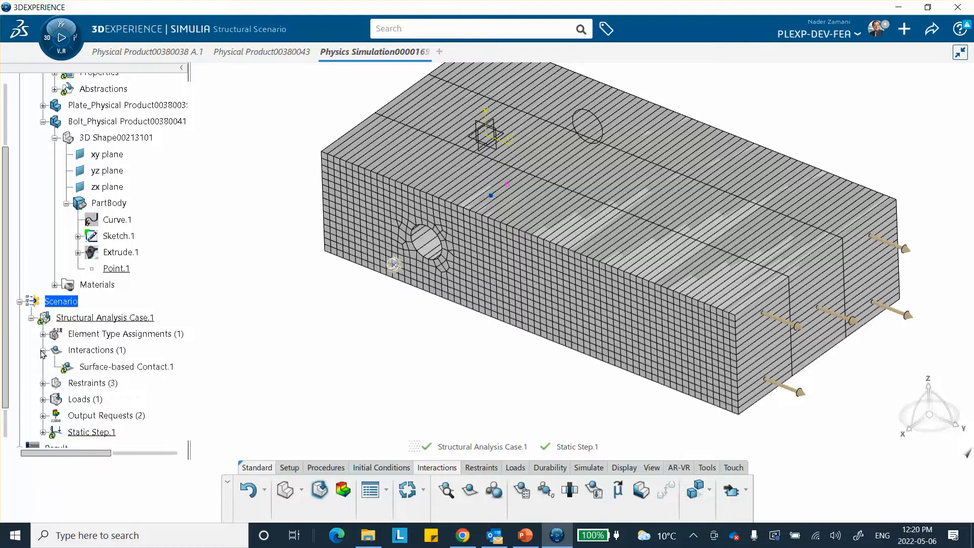
double_click(117, 368)
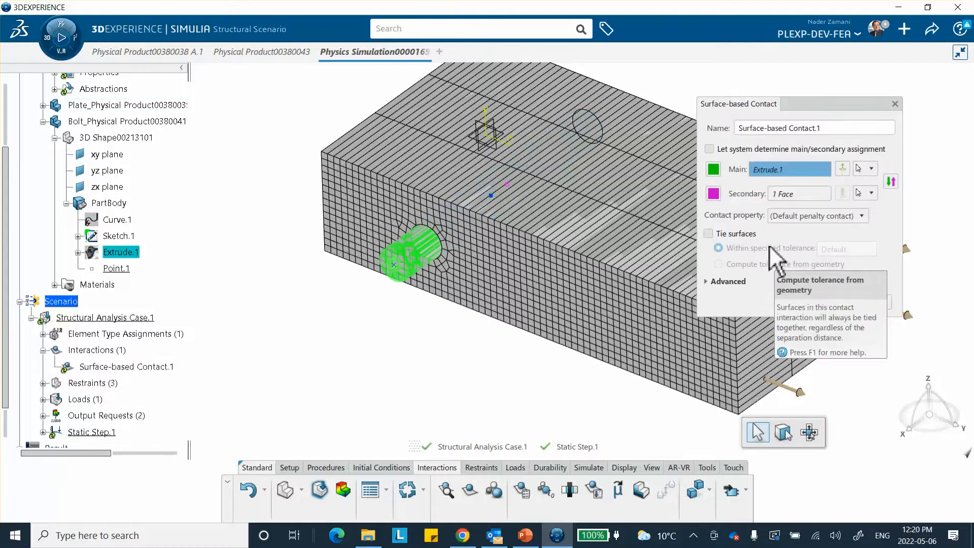
click(842, 168)
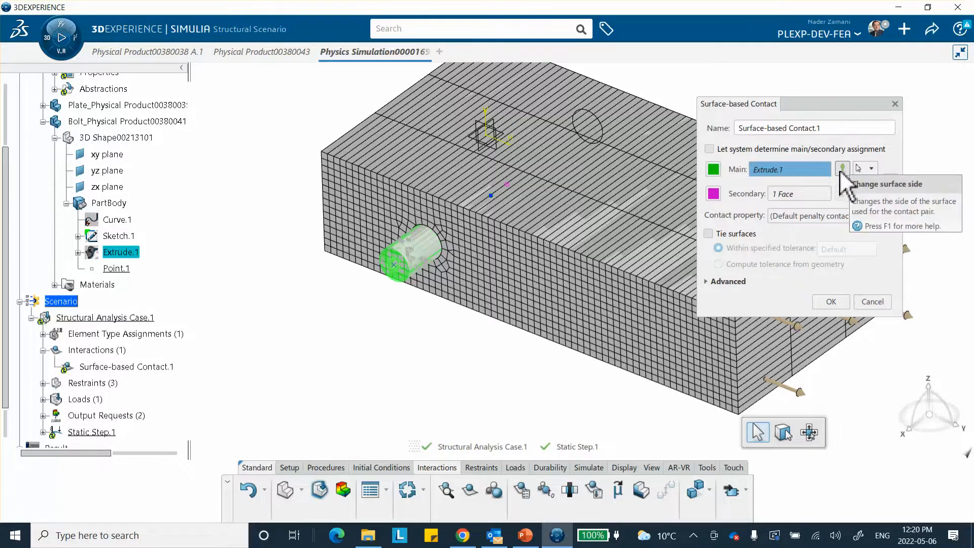
click(842, 169)
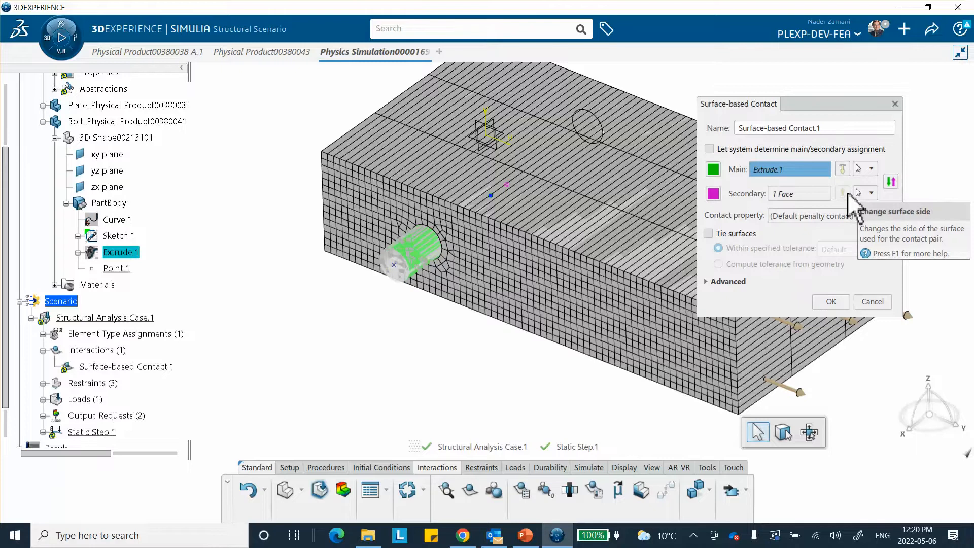
click(842, 169)
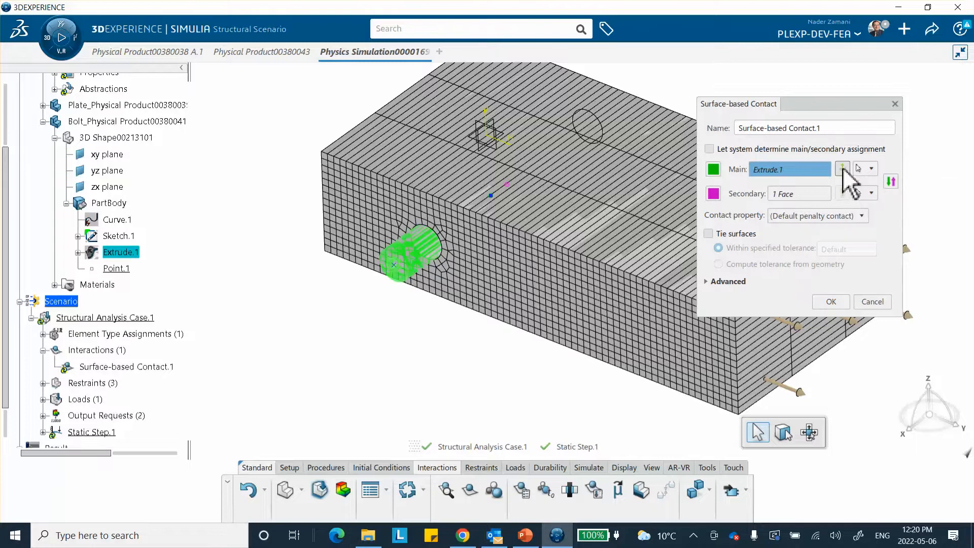
click(842, 169)
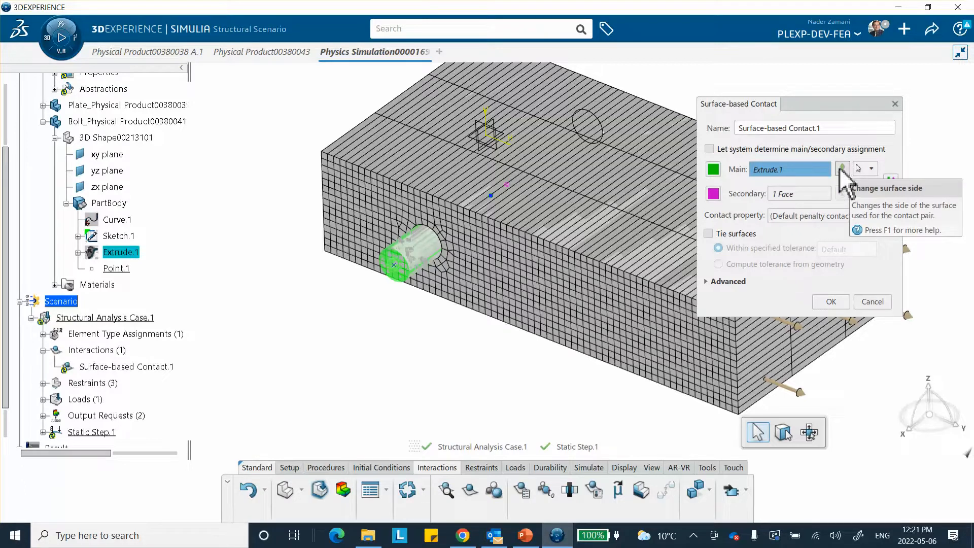
click(832, 302)
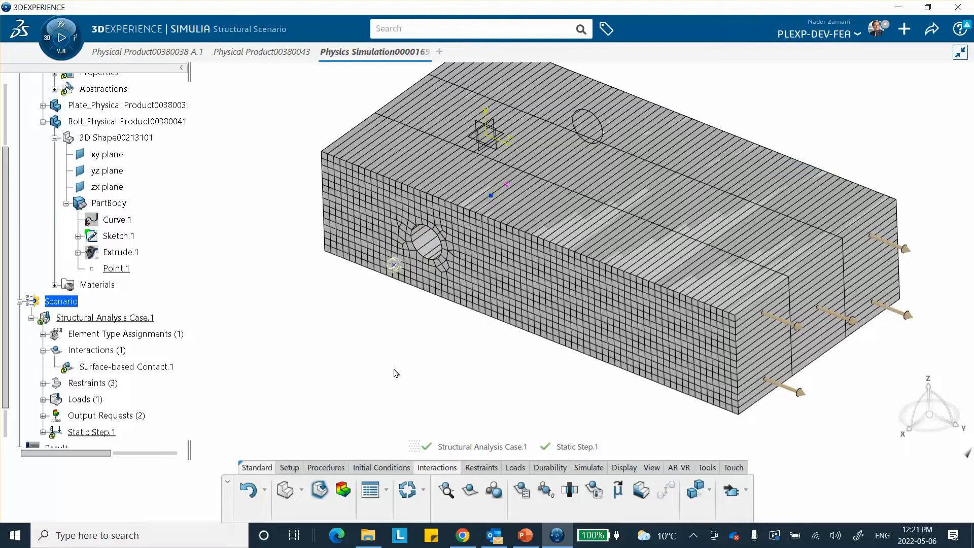
Create a contact property that specifies normal behavior with Hard contact, separation allowed and the Solver Default enforcement type
click(519, 491)
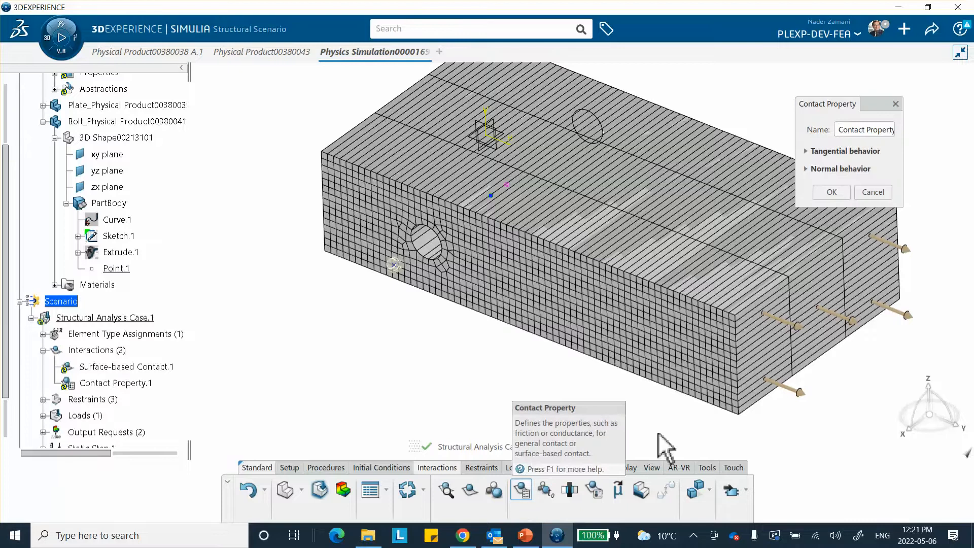
click(812, 171)
click(779, 185)
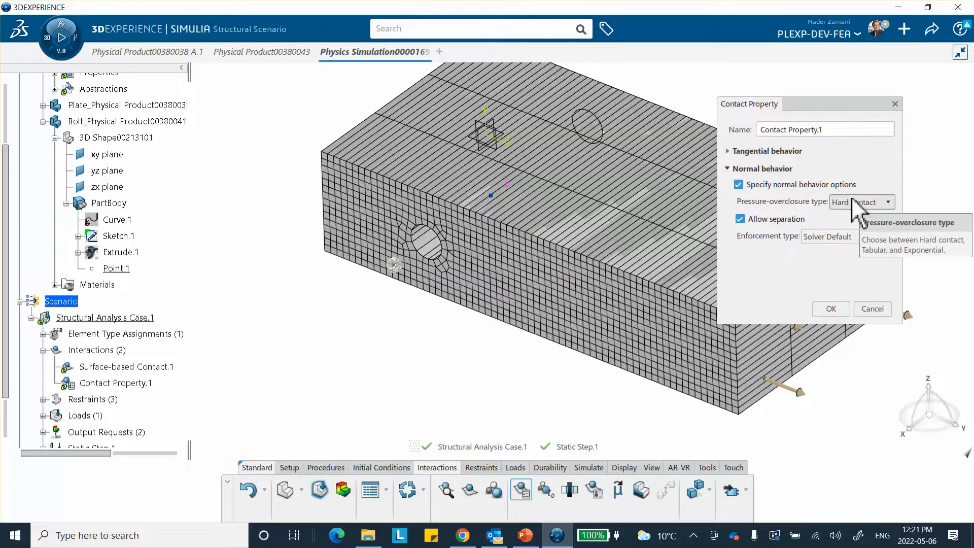
click(830, 308)
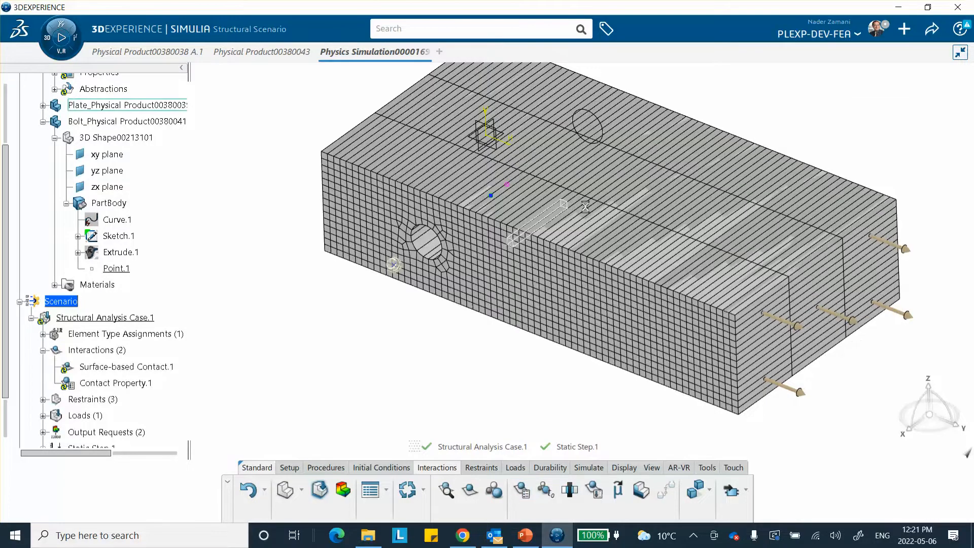
Run the model and scenario checks and the simulation checks, closing each status report
scroll(625, 211, down, 5)
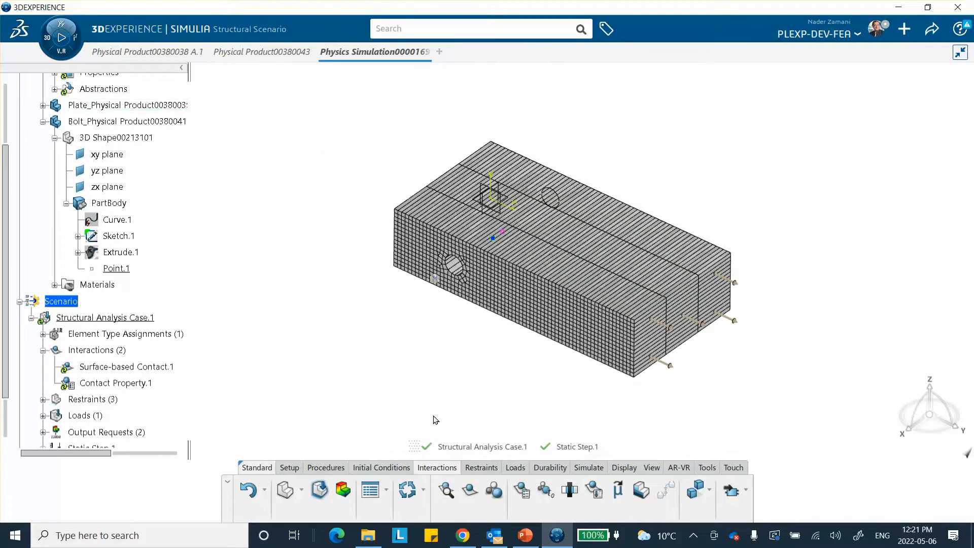
click(586, 467)
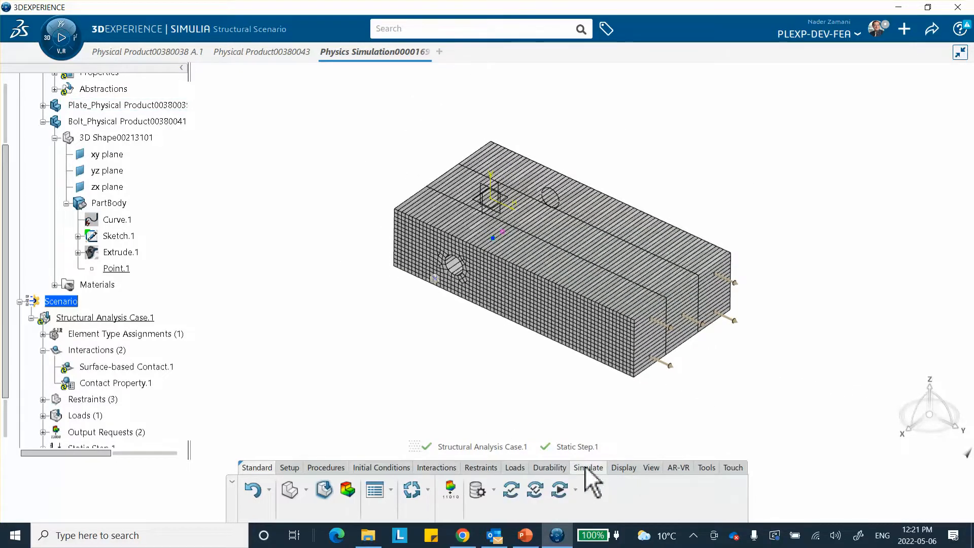
click(511, 491)
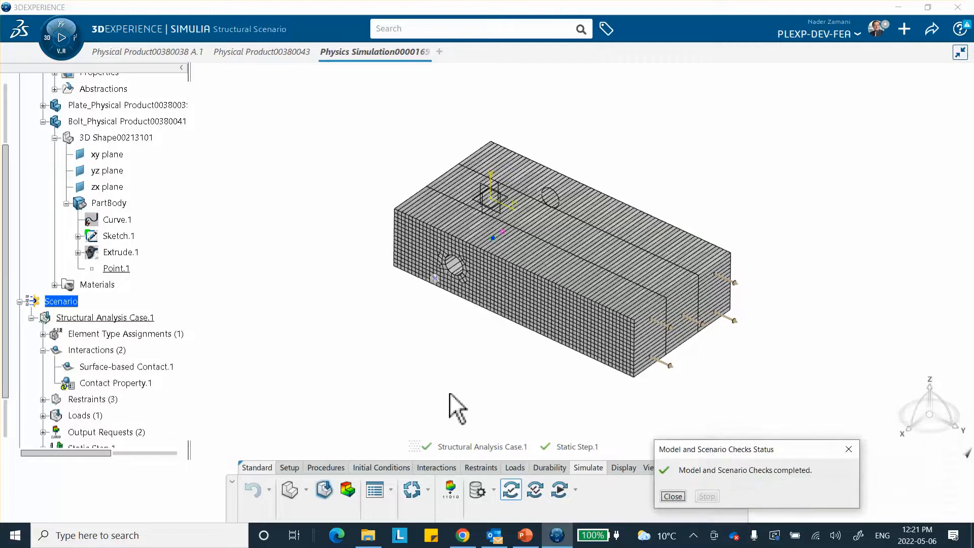
click(673, 496)
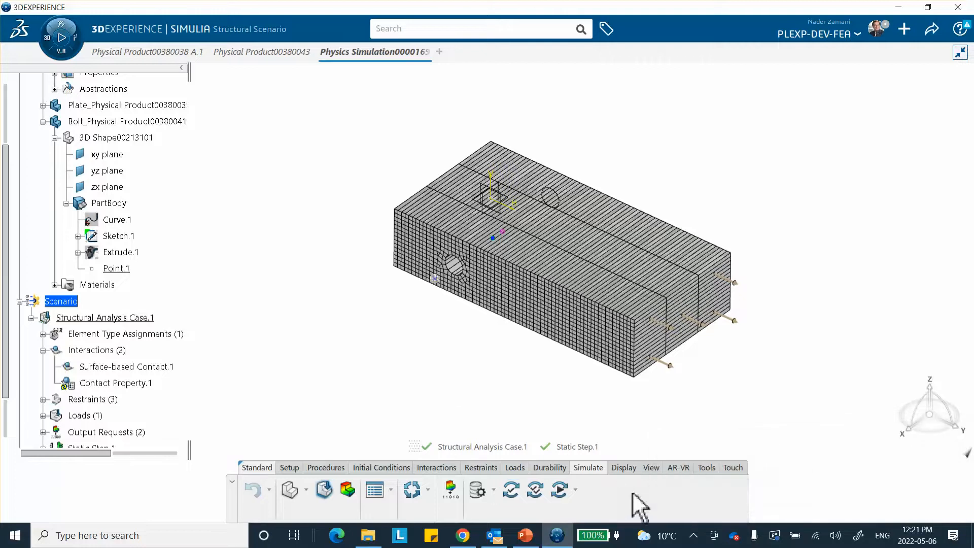
click(536, 495)
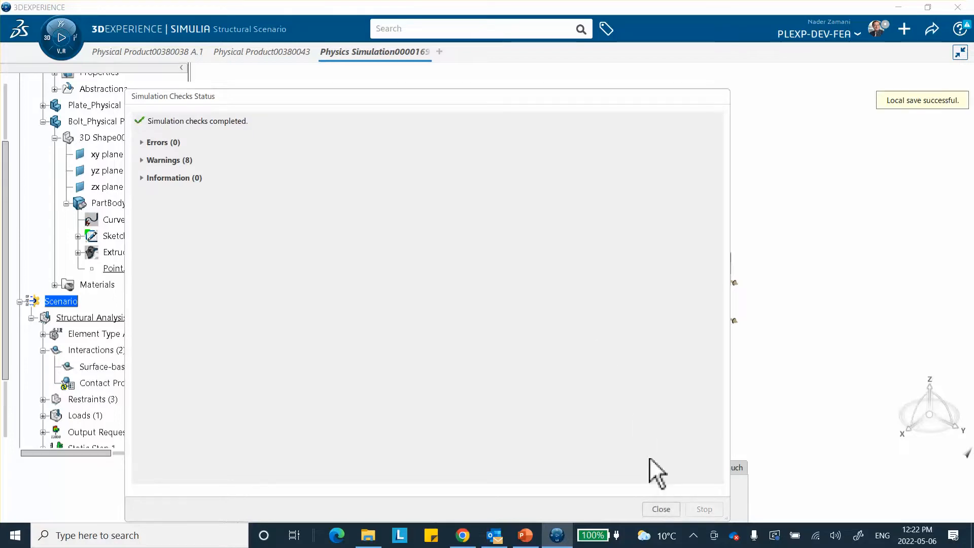
click(660, 509)
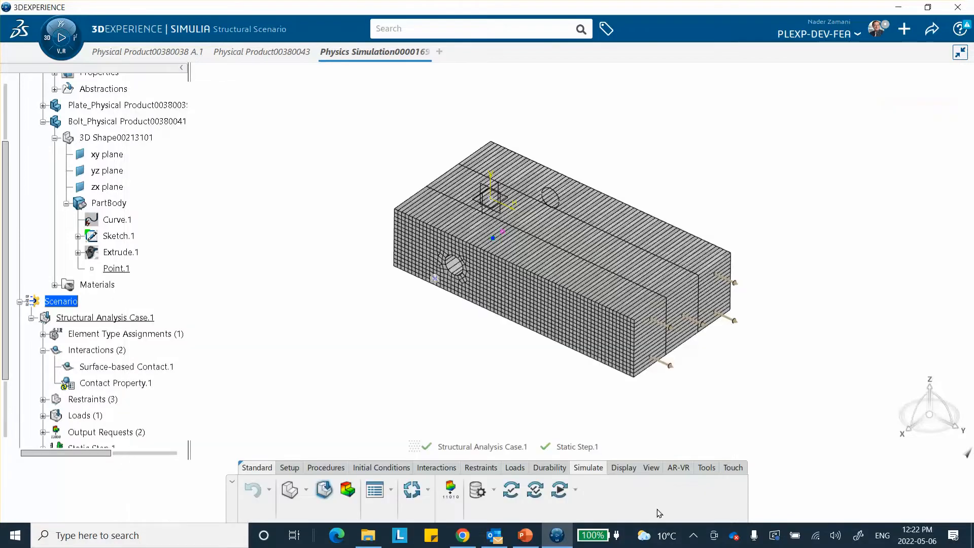
Run the structural analysis case with Local interactive on 4 cores, monitoring its iterations and Total Time plot until it completes
click(558, 496)
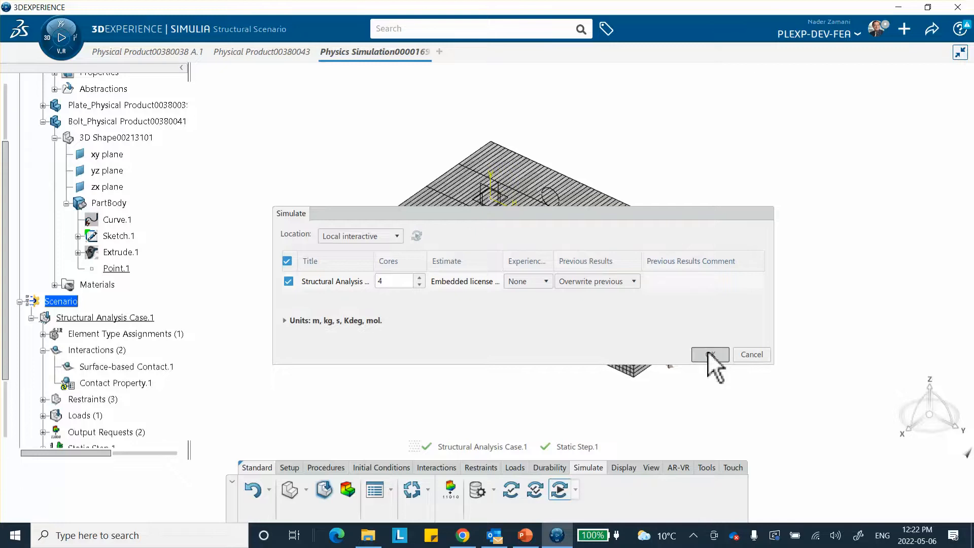
click(709, 354)
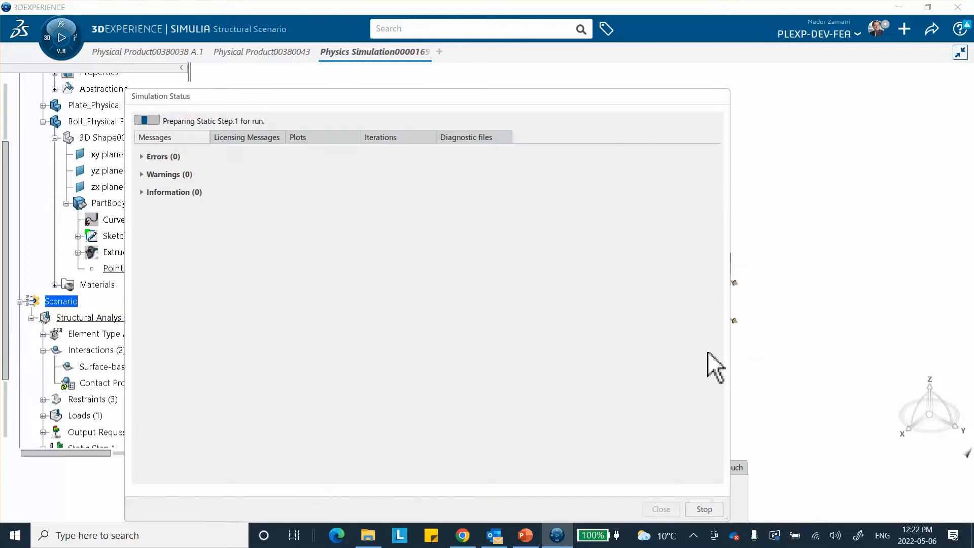
click(381, 144)
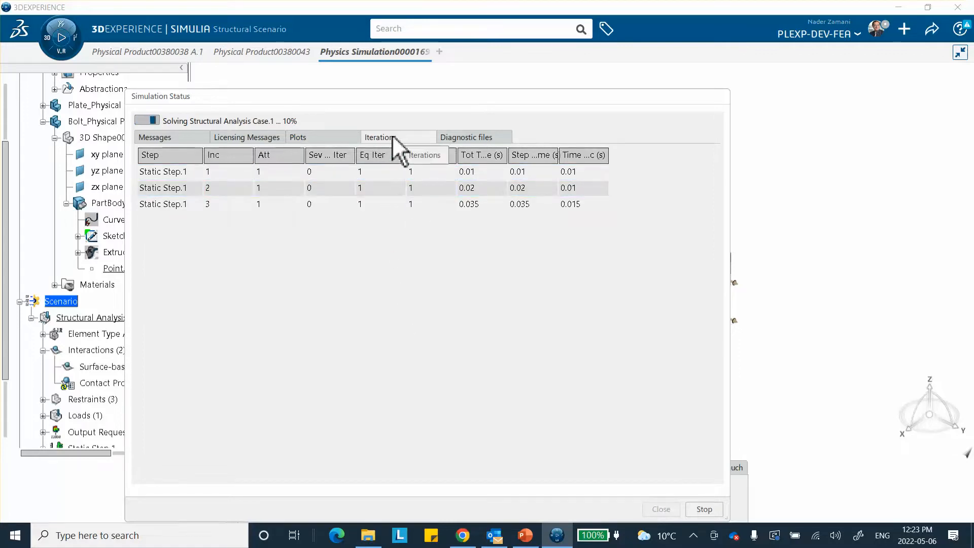
click(323, 138)
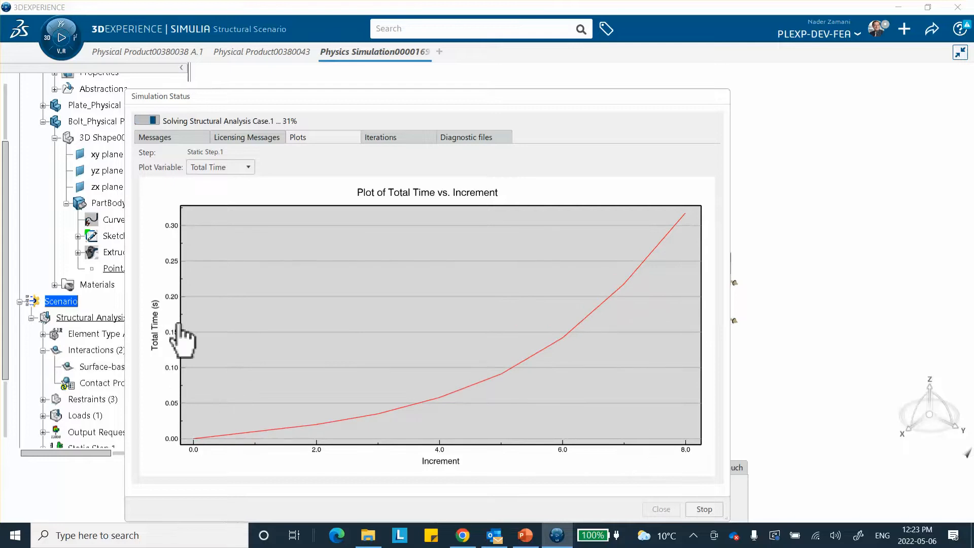
click(386, 137)
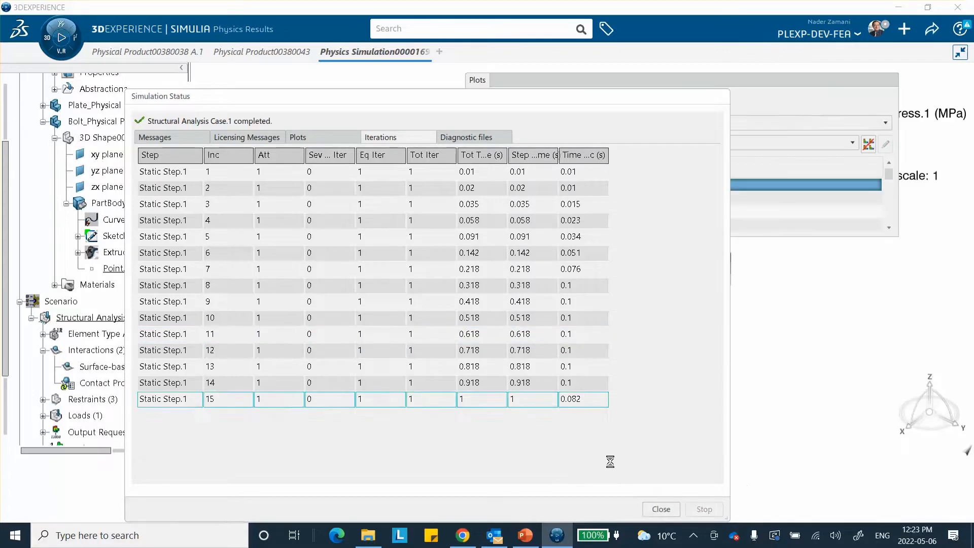
click(661, 509)
Display the Displacement.1 plot at the last frame (1 s) and inspect the bolt's position relative to the hole
middle_drag(612, 393, 525, 415)
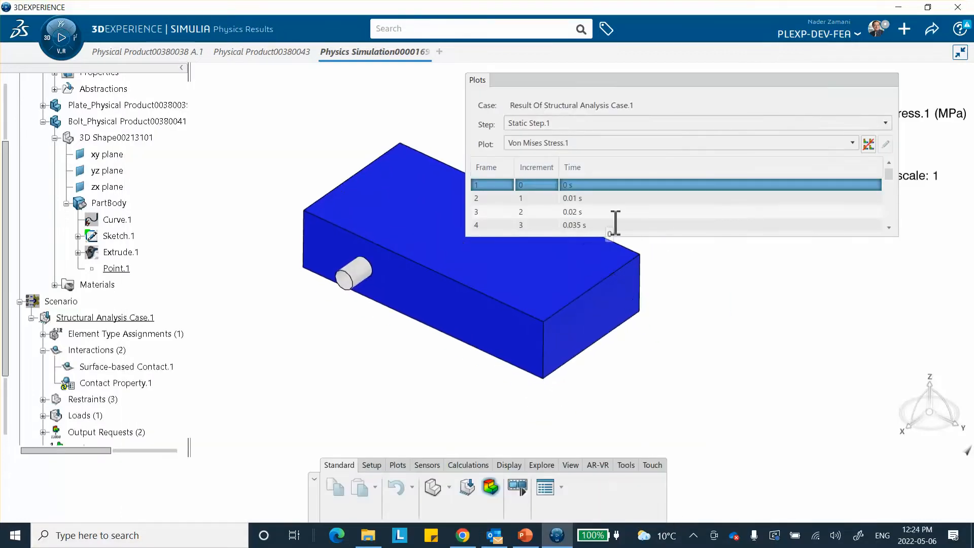
click(596, 143)
click(578, 169)
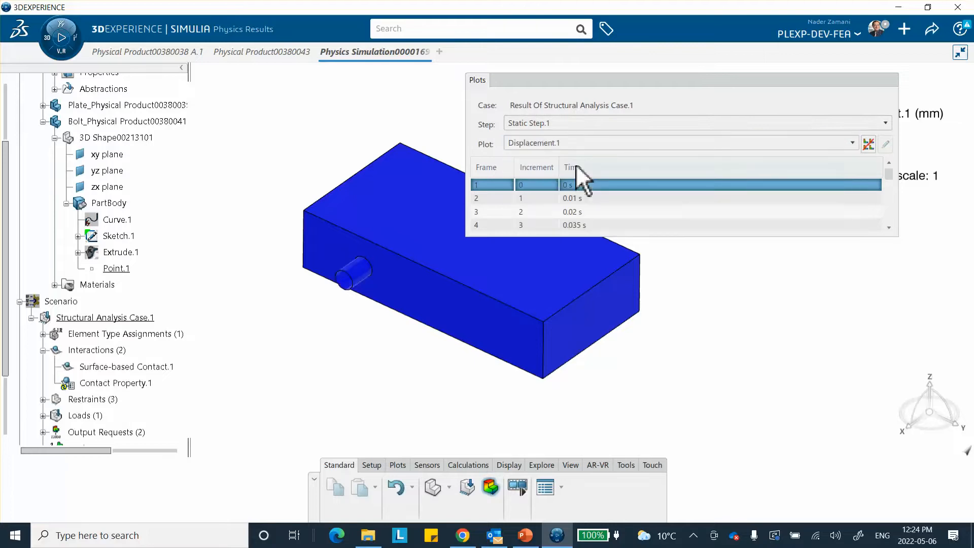
scroll(609, 215, down, 4)
scroll(618, 228, down, 1)
click(616, 226)
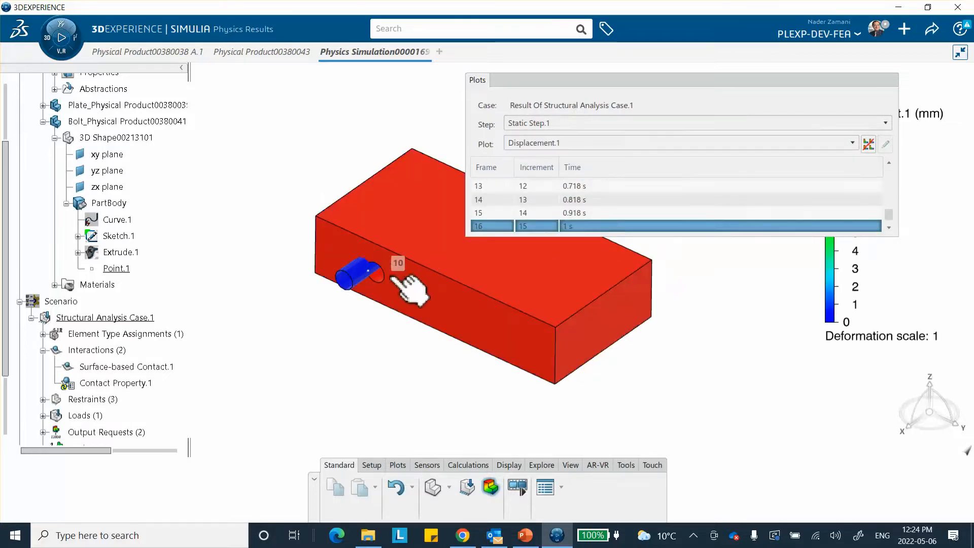
middle_drag(361, 271, 321, 312)
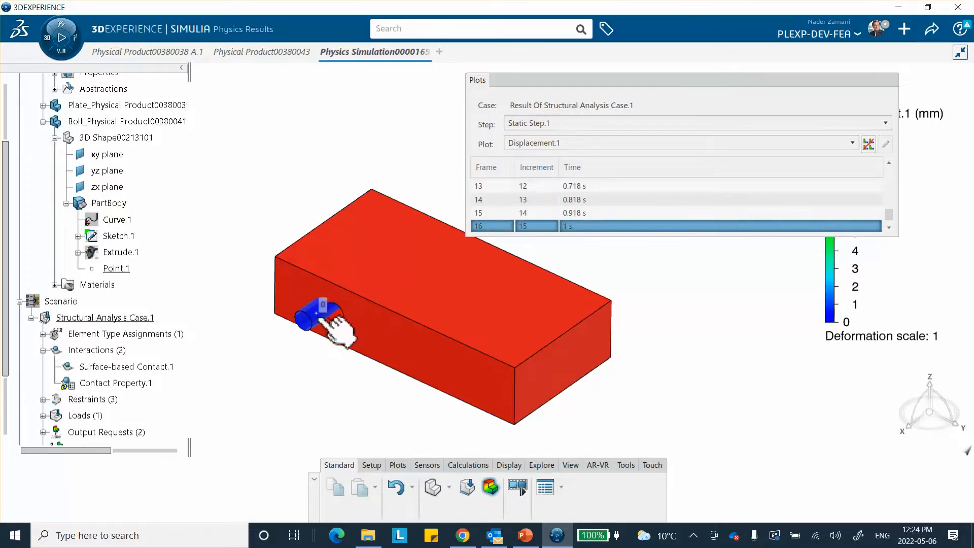
Display the Von Mises Stress.1 plot at the last frame and collapse the plot settings clear of the stress legend
click(582, 143)
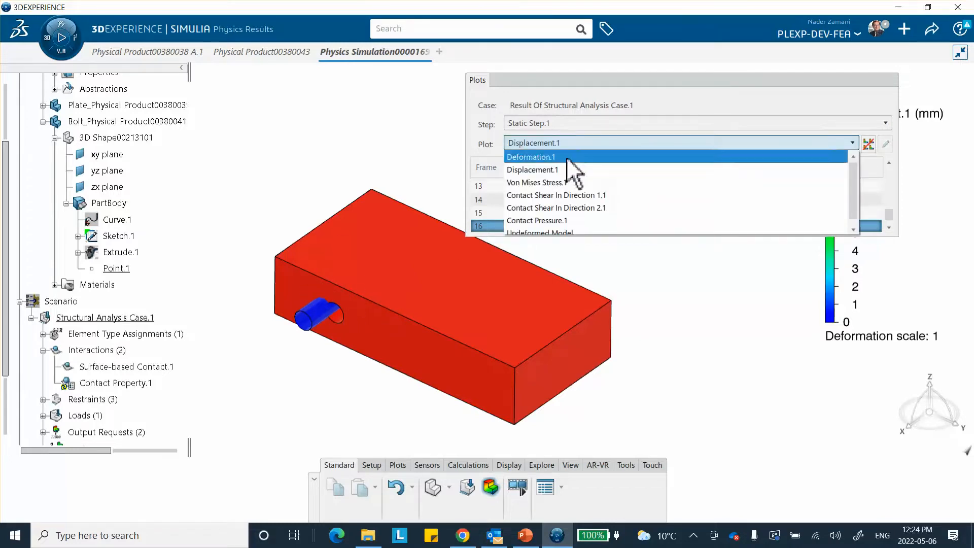
click(560, 183)
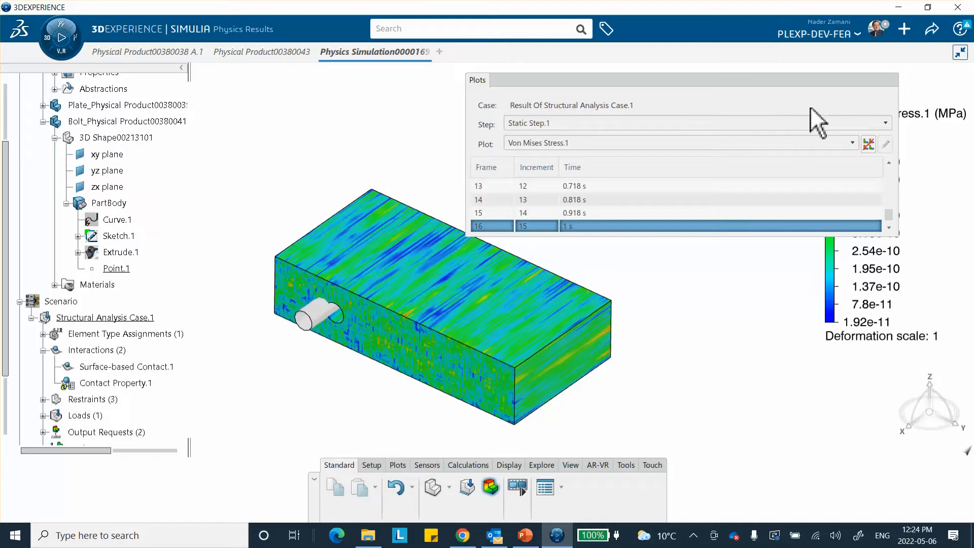
drag(810, 81, 717, 85)
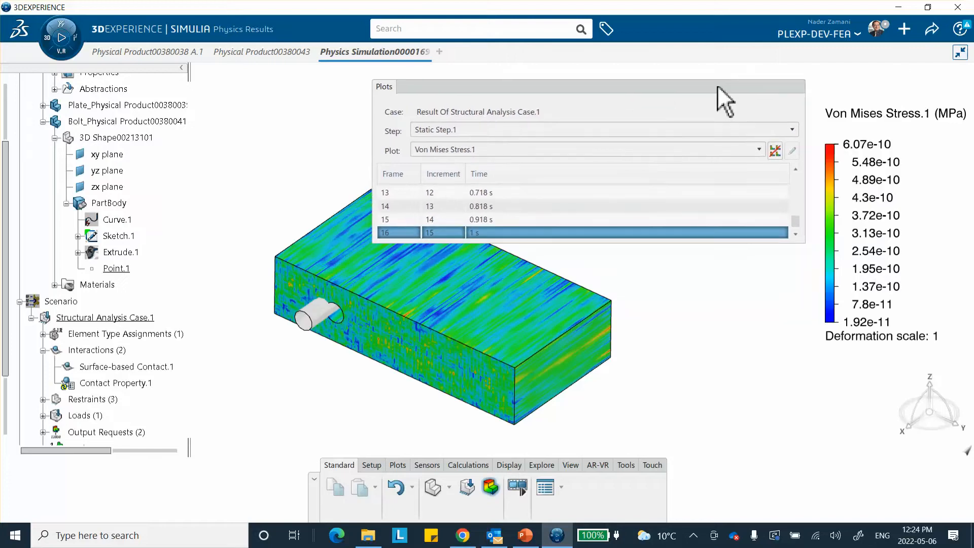
double_click(717, 85)
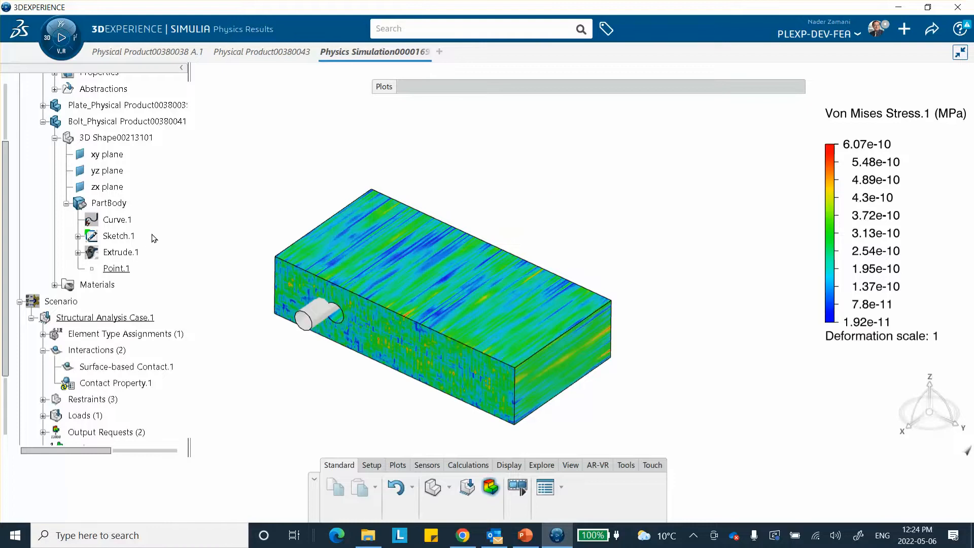
Edit the surface-based contact to flip the side of its main surface Extrude.1 and accept the change
scroll(154, 238, down, 2)
scroll(152, 302, down, 2)
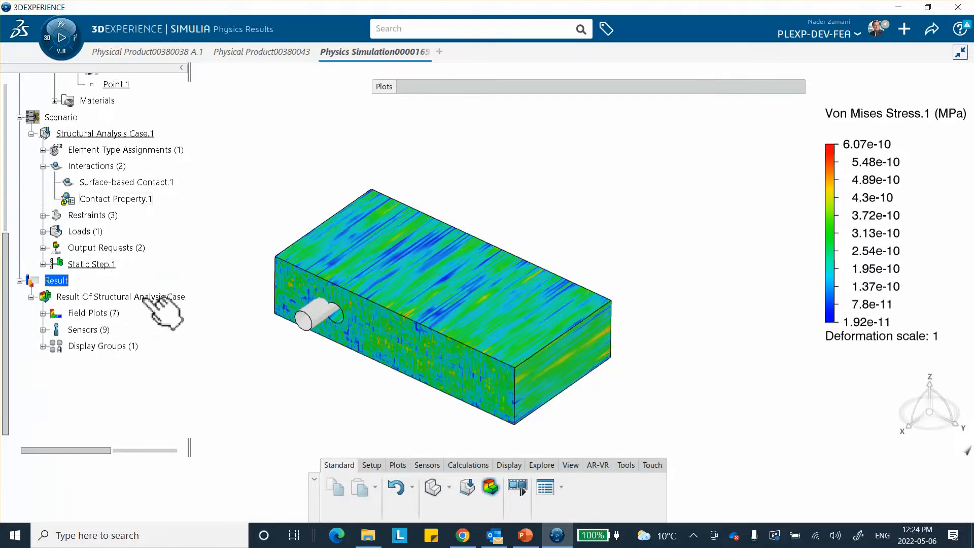
scroll(146, 300, up, 1)
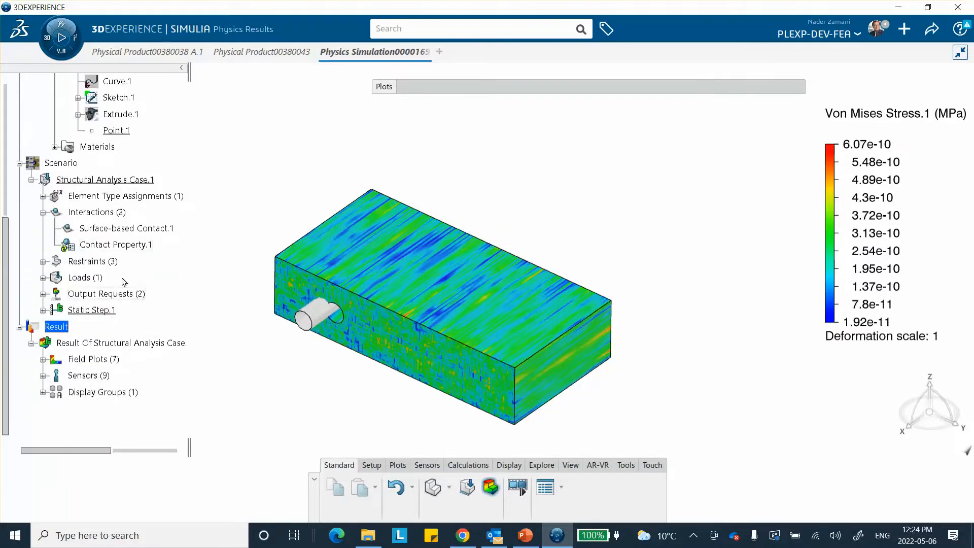
click(109, 227)
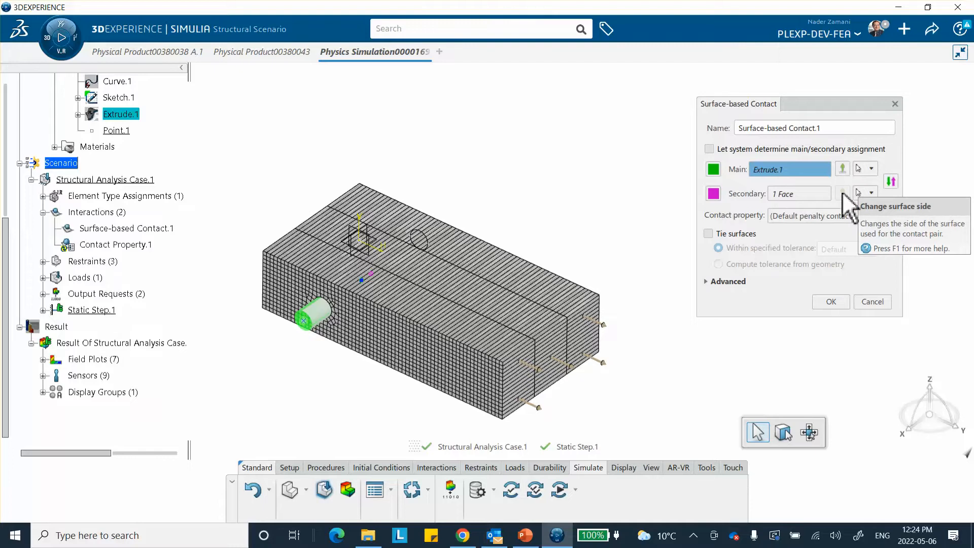
click(842, 169)
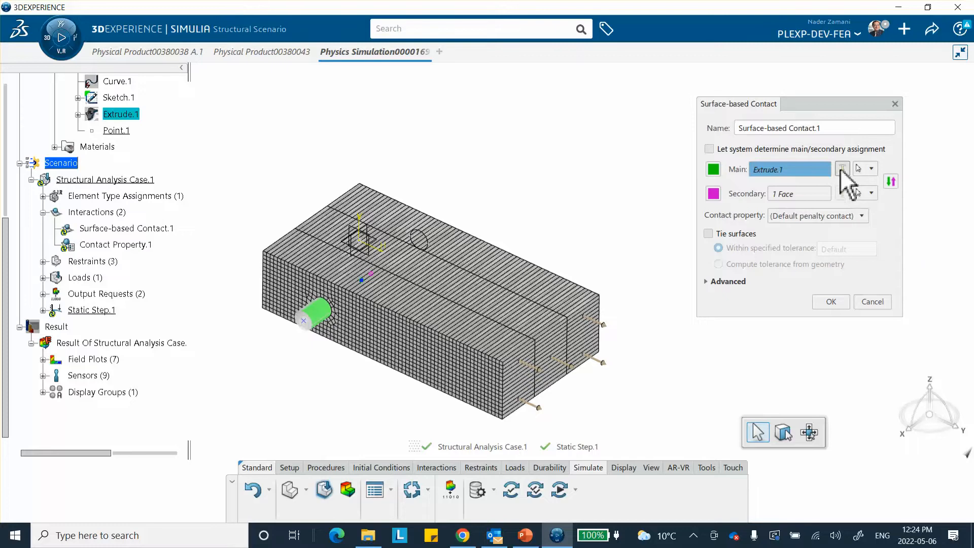
click(831, 302)
Rerun the structural analysis case with Local interactive on 4 cores, overwriting the previous results
click(560, 490)
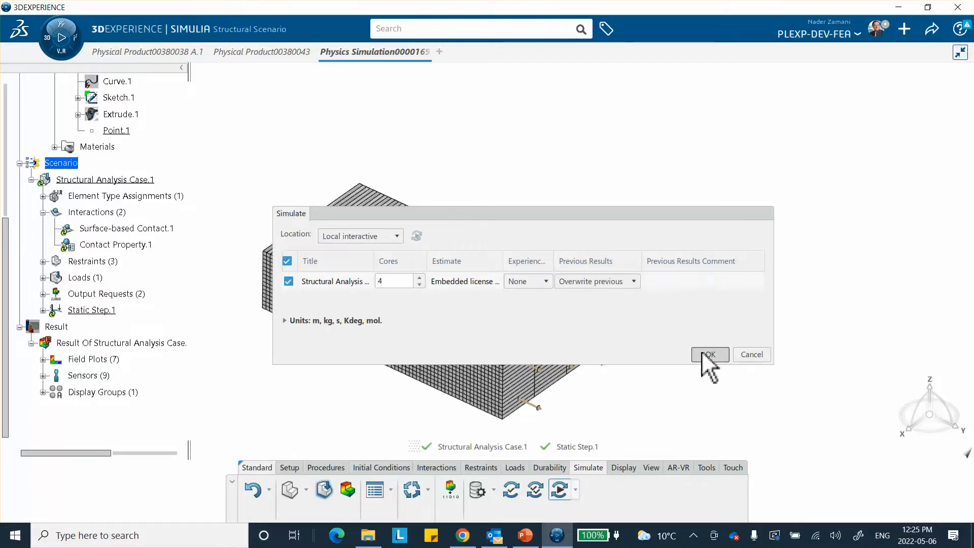
click(703, 352)
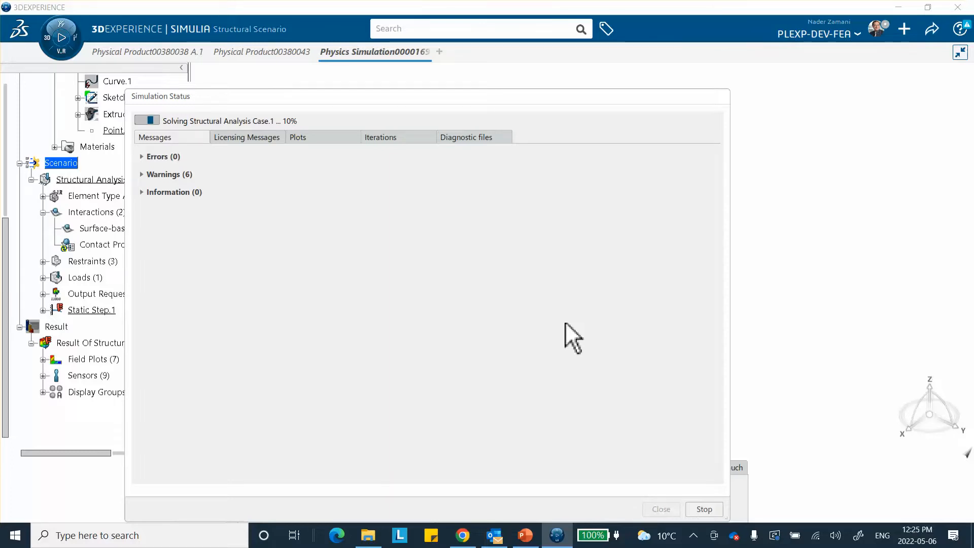
Monitor the running solve through its iterations table and Total Time plot until completion, and dismiss the simulation status
click(377, 135)
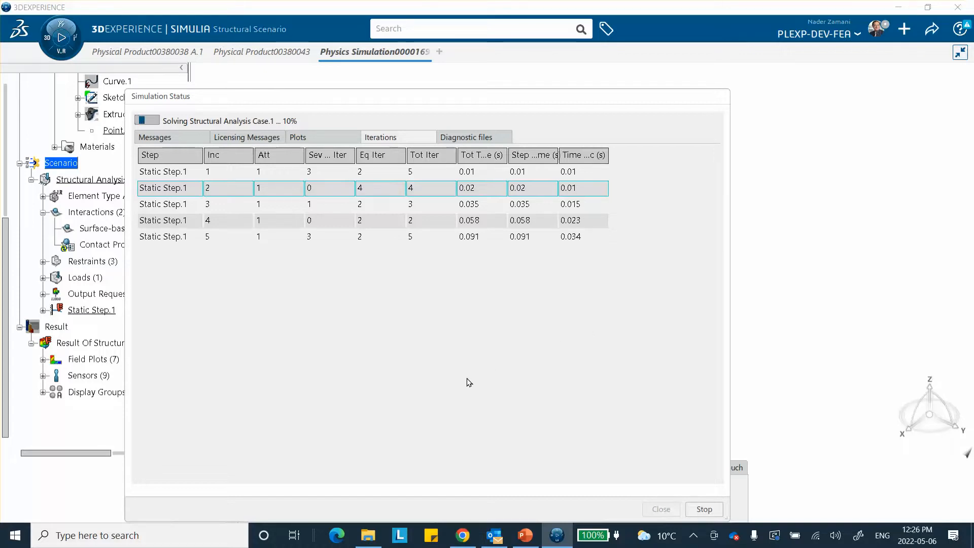
drag(551, 105, 682, 91)
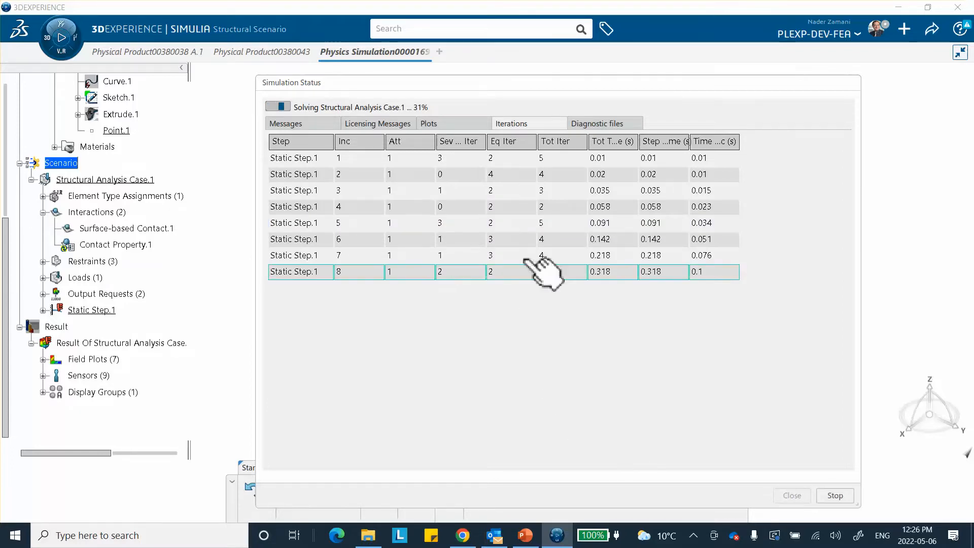
click(446, 123)
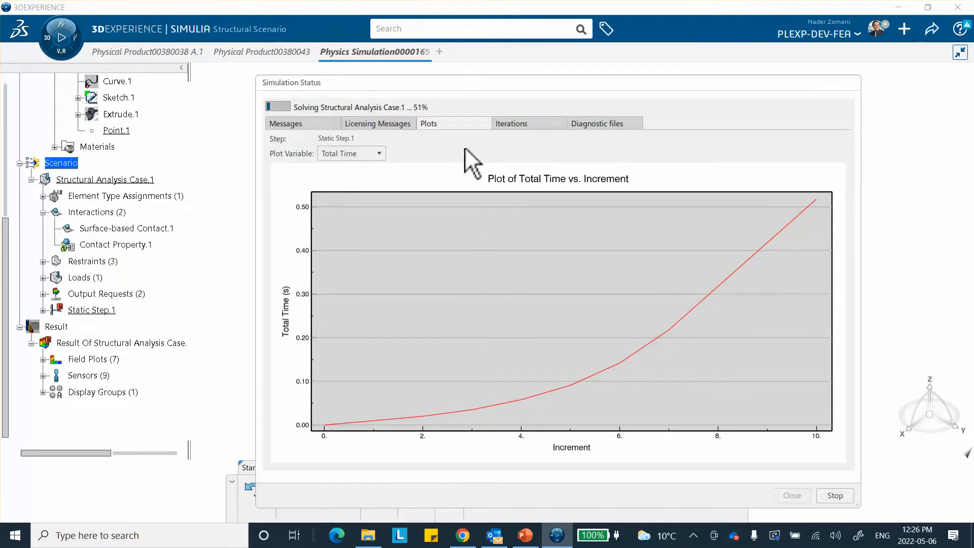
click(512, 123)
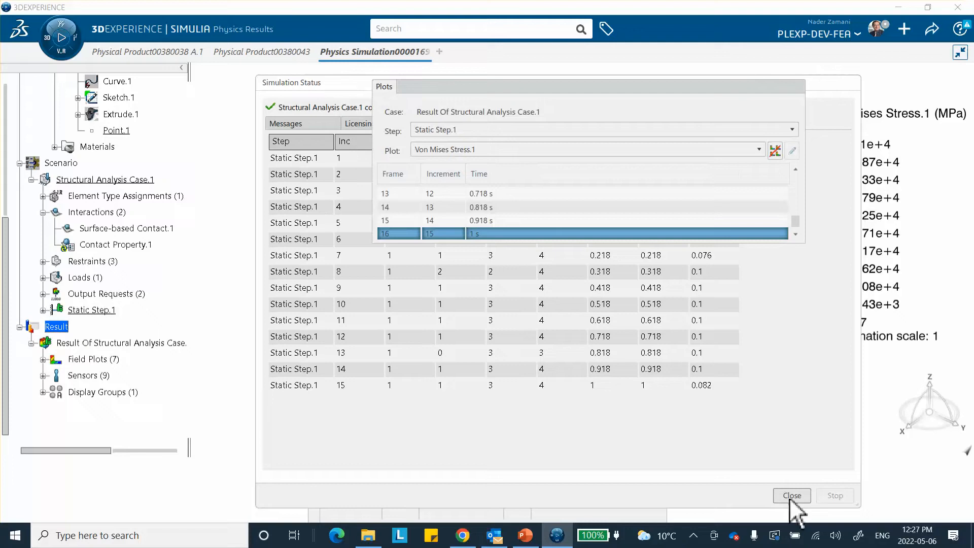
click(793, 496)
Animate the Von Mises Stress.1 plot over its frames with time control set to Speed at 32x, and exit the animation
click(505, 91)
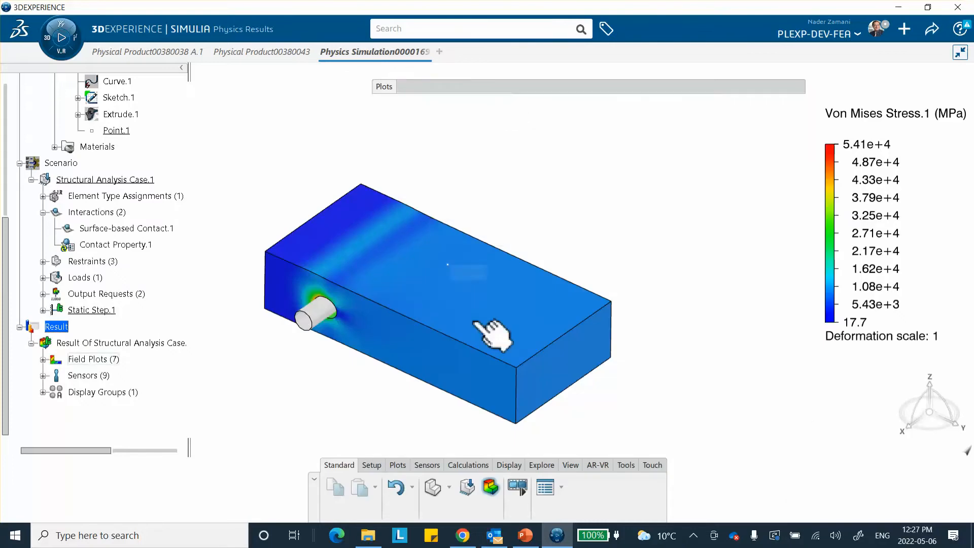
click(518, 486)
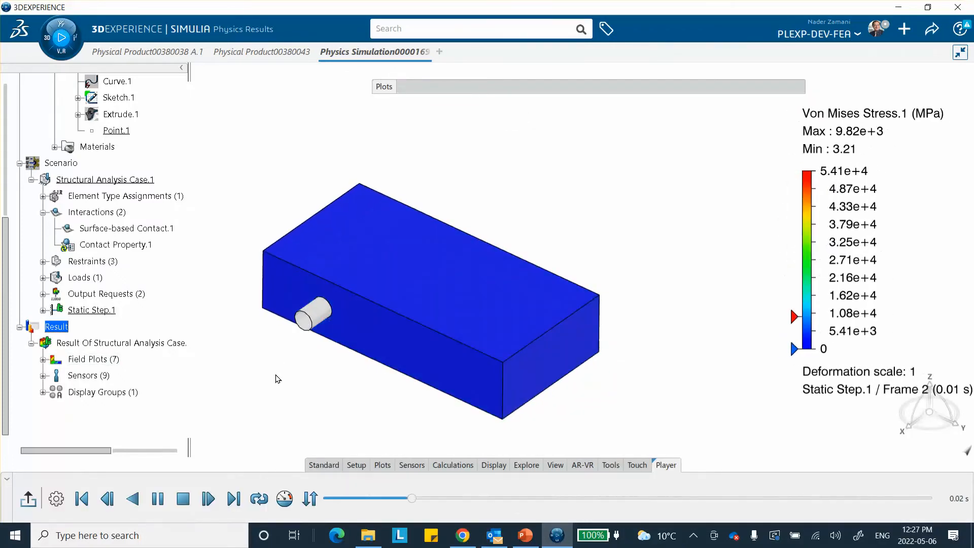
click(284, 500)
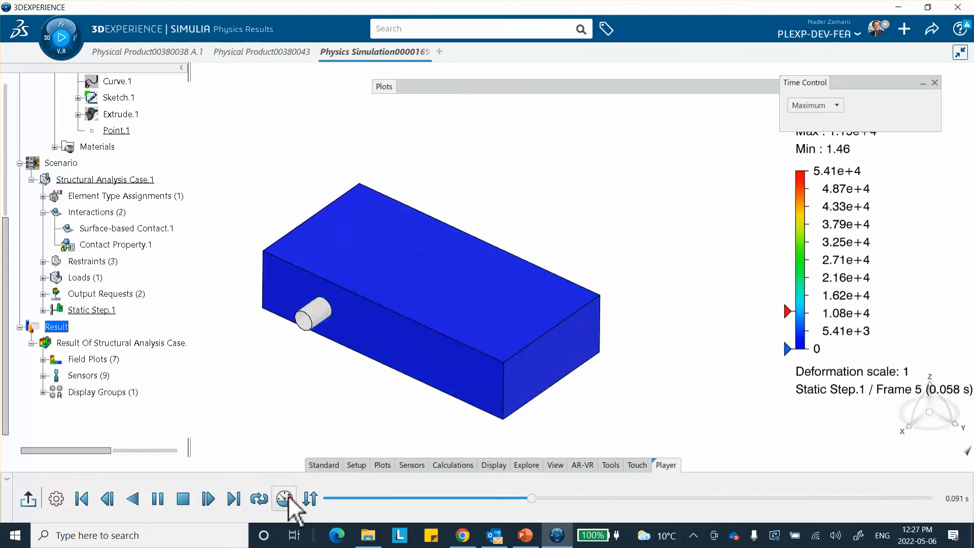
click(836, 105)
click(831, 120)
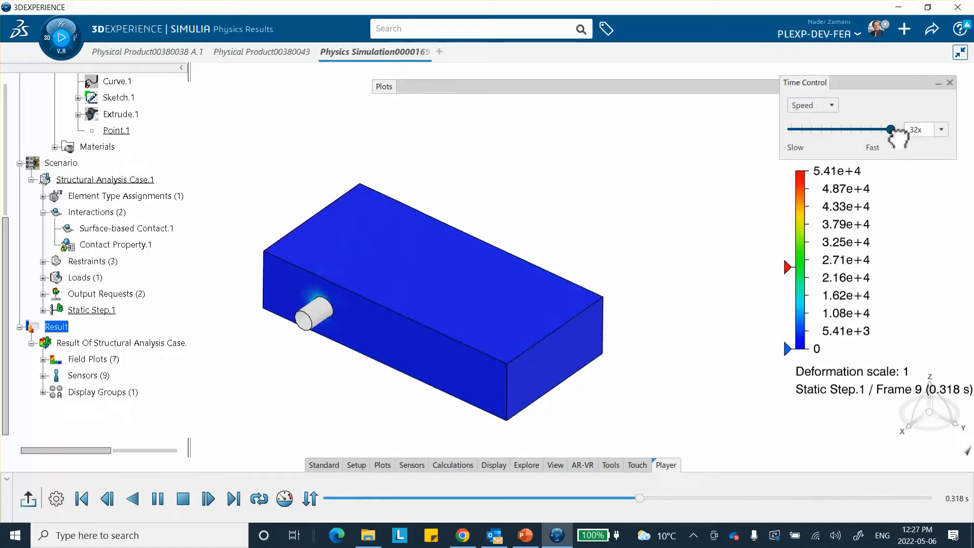
drag(883, 133, 871, 131)
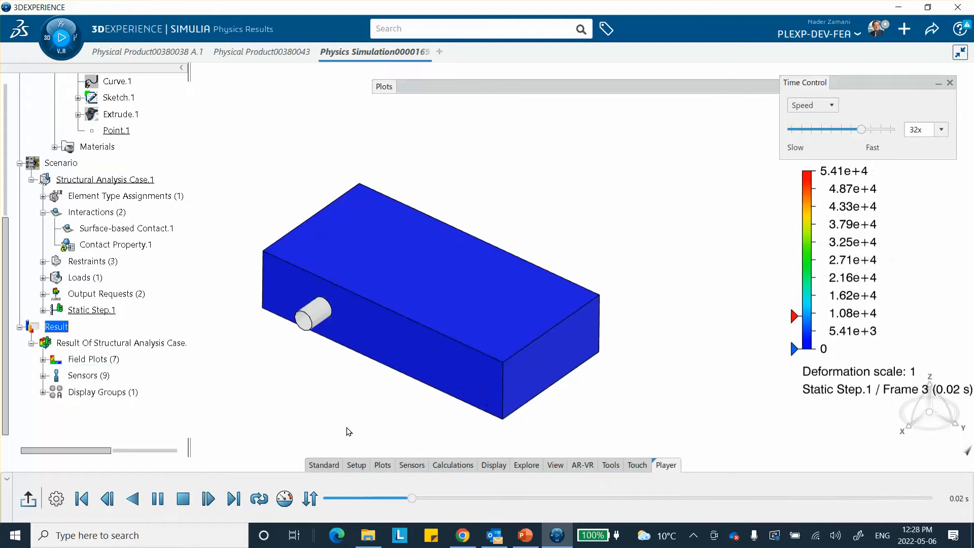
click(29, 499)
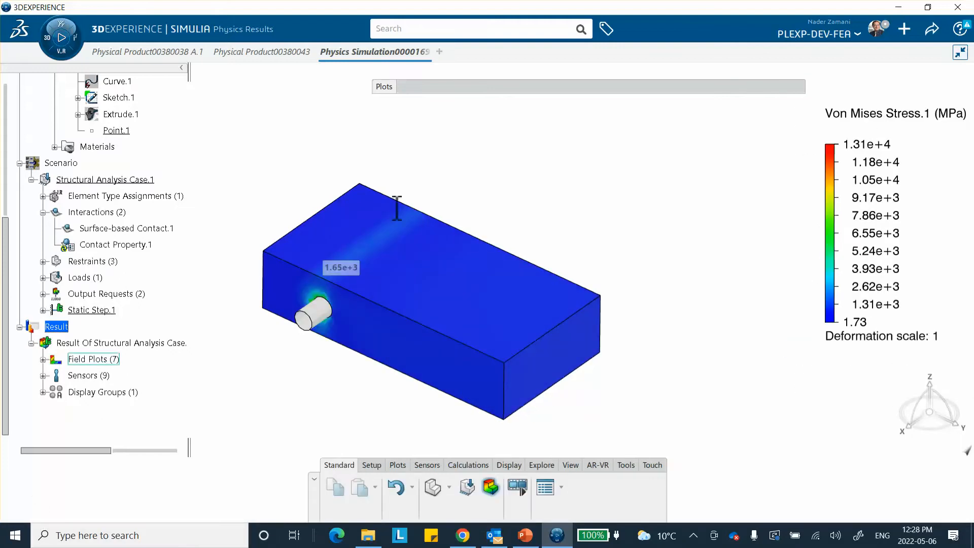
Set the visible edges of the Von Mises Stress.1 contour plot to Mesh and apply the change
double_click(454, 282)
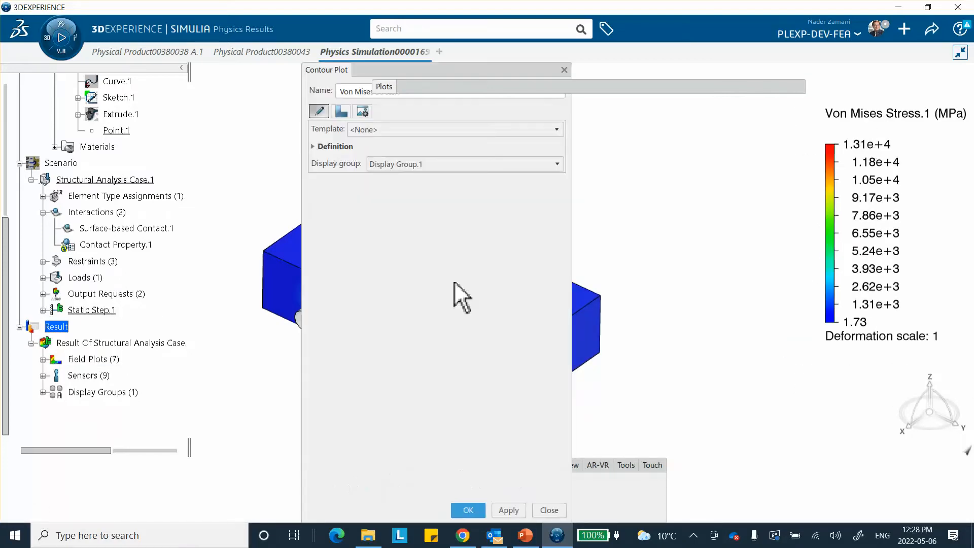
drag(479, 72, 227, 85)
click(109, 123)
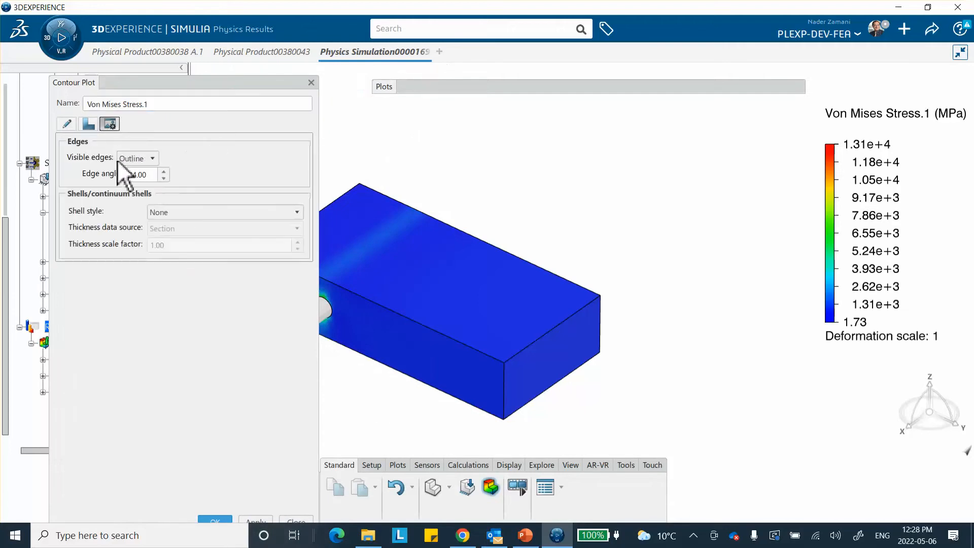
click(141, 160)
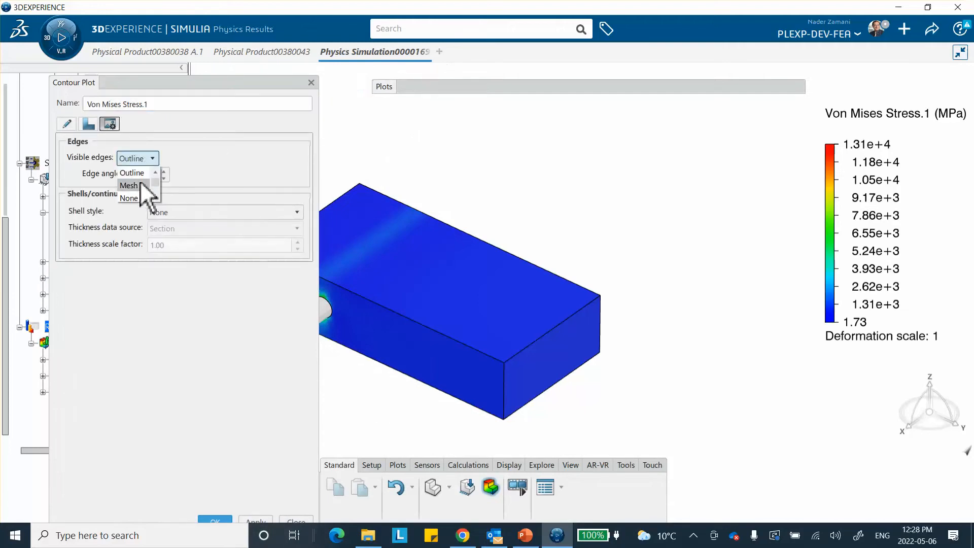
click(140, 183)
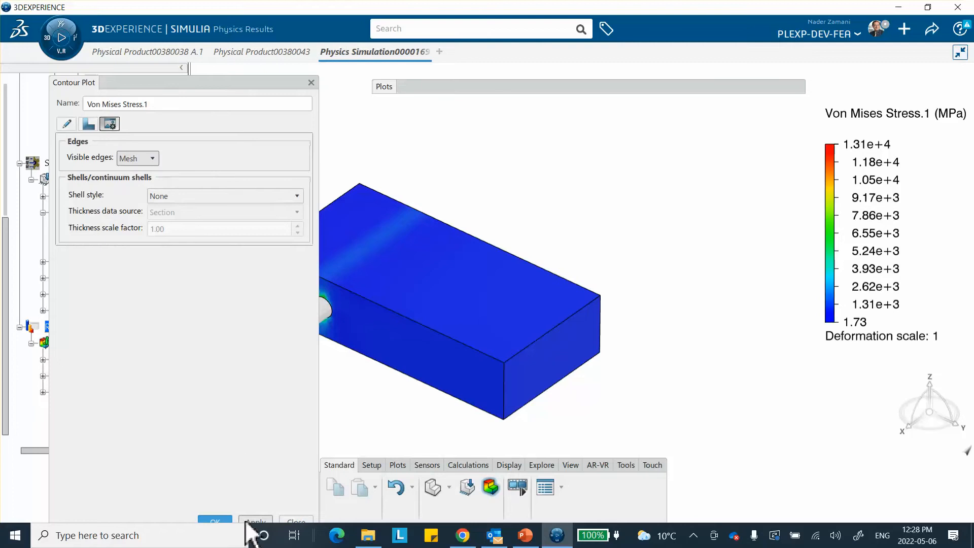
drag(238, 95, 226, 83)
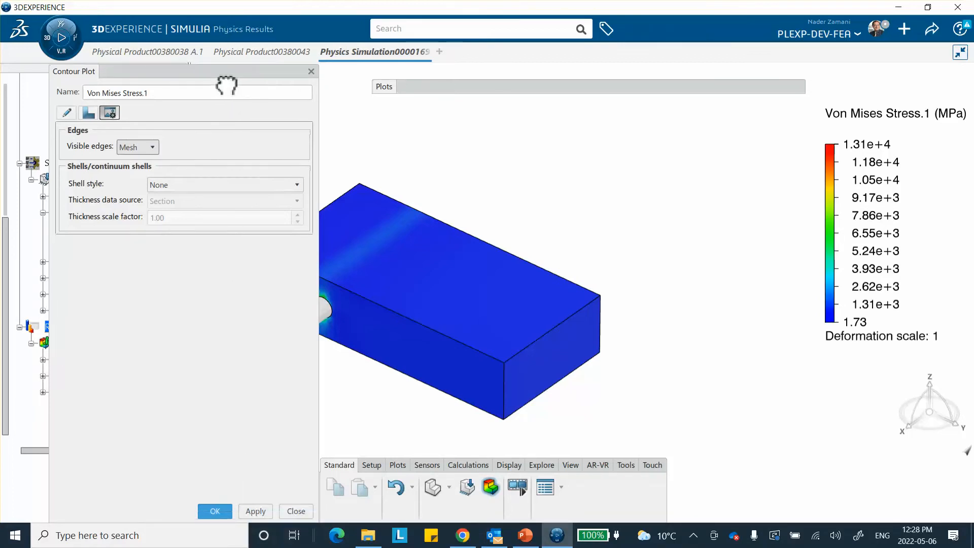
click(255, 510)
middle_drag(426, 326, 509, 294)
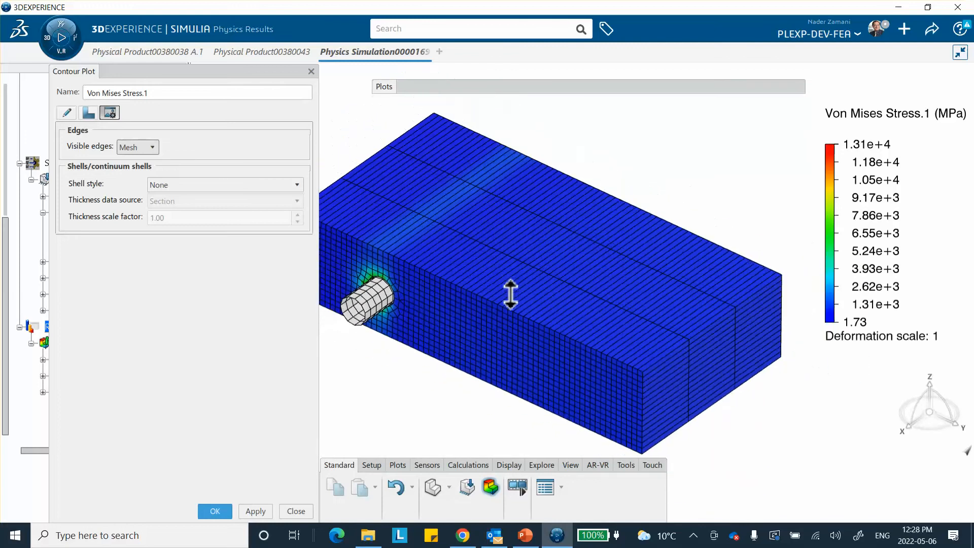
Switch the result to the Displacement.1 plot and apply Mesh as its visible edges
click(588, 87)
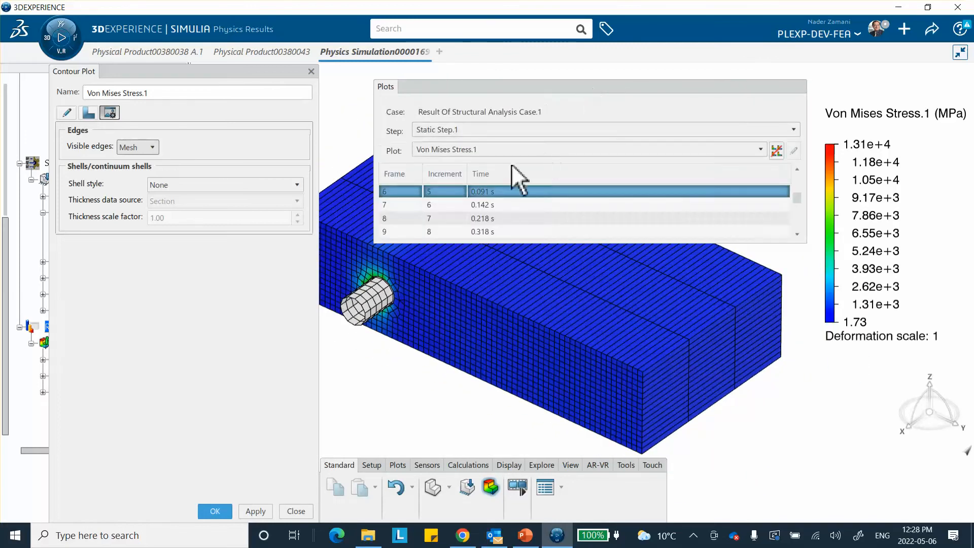
click(487, 148)
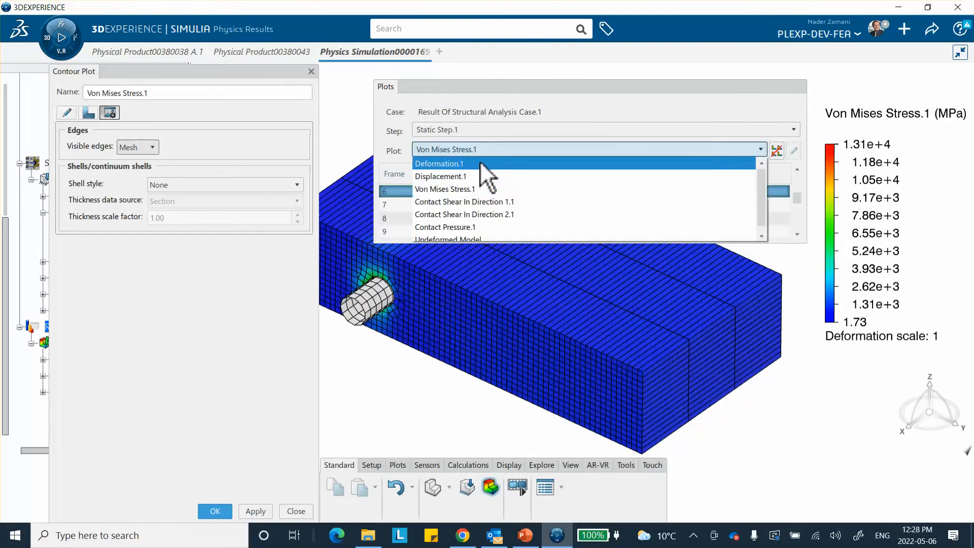
click(471, 176)
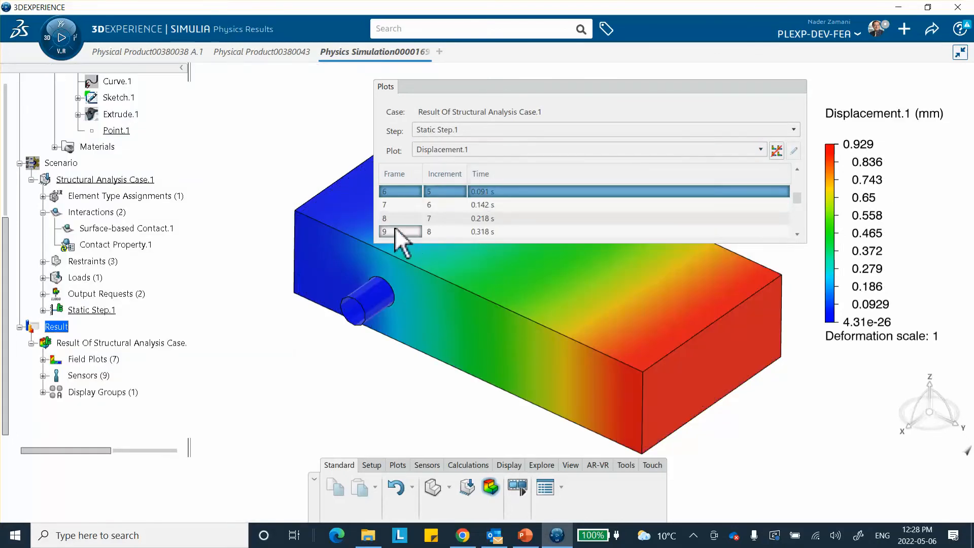
click(604, 86)
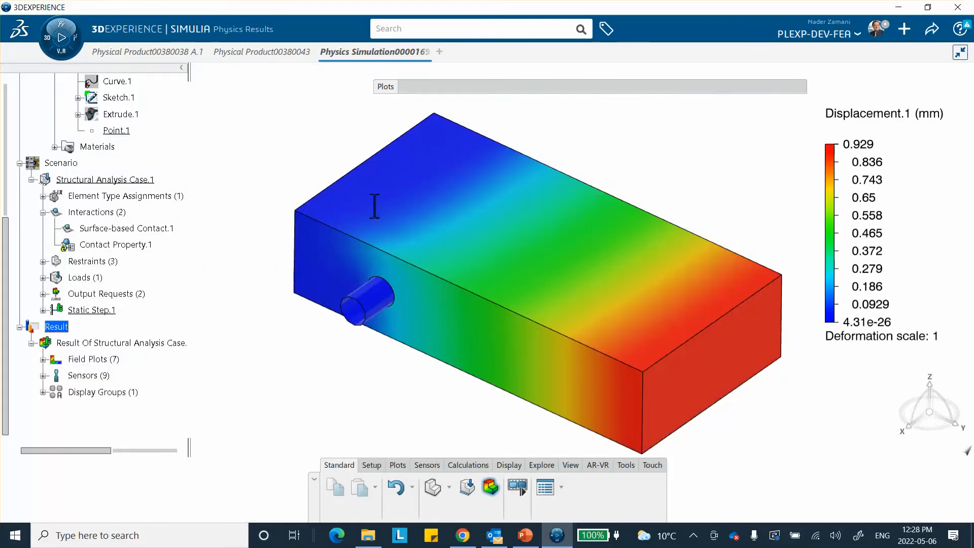
double_click(401, 187)
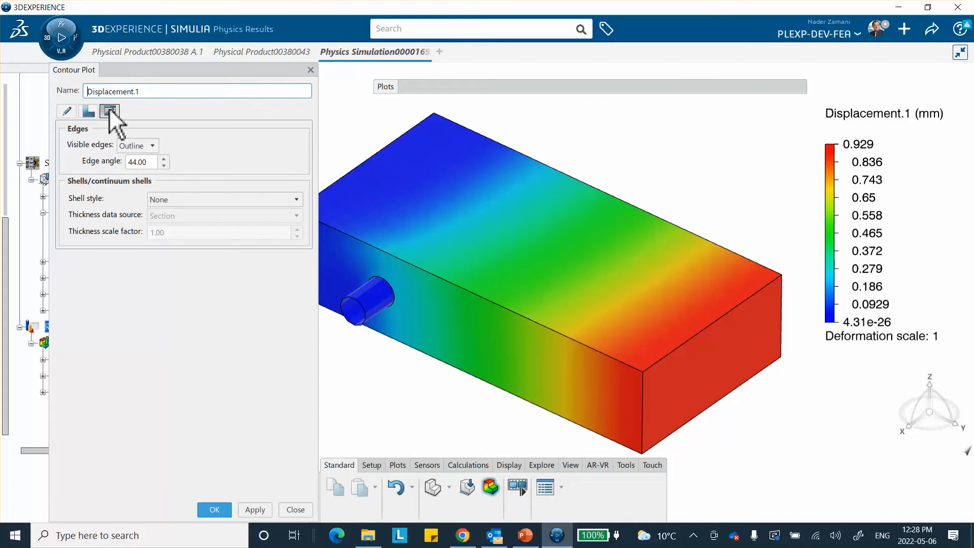
click(148, 147)
click(129, 173)
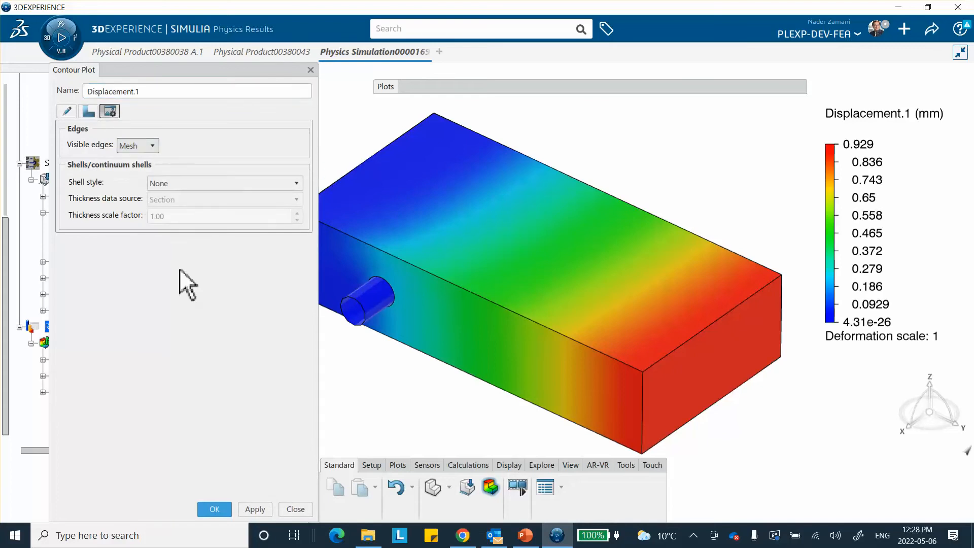
click(255, 510)
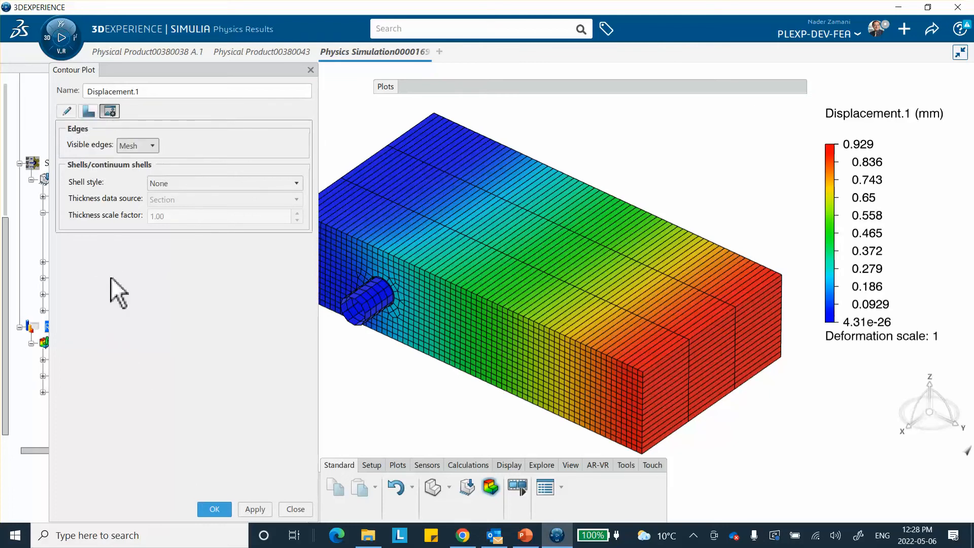
Try a deformation scale factor of 100 on the Displacement.1 plot
click(88, 111)
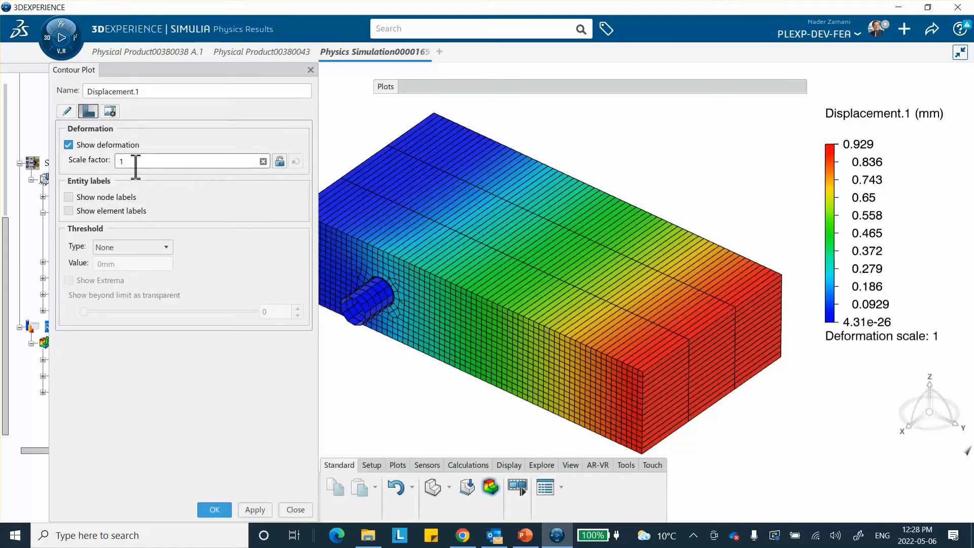
double_click(120, 166)
key(BackSpace)
text(11)
key(BackSpace)
text(00)
click(253, 509)
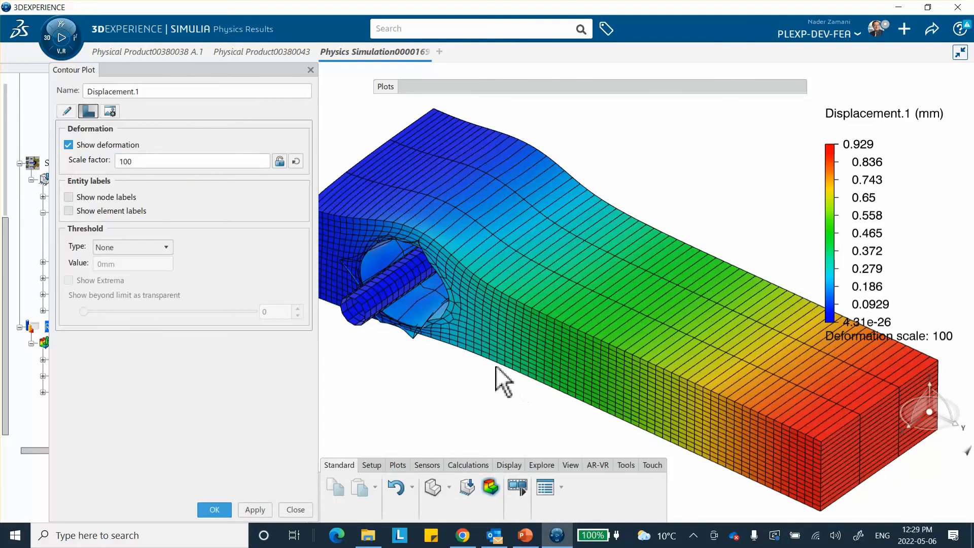
Set the Displacement.1 plot's deformation scale factor to 20 and accept the contour plot settings
double_click(158, 161)
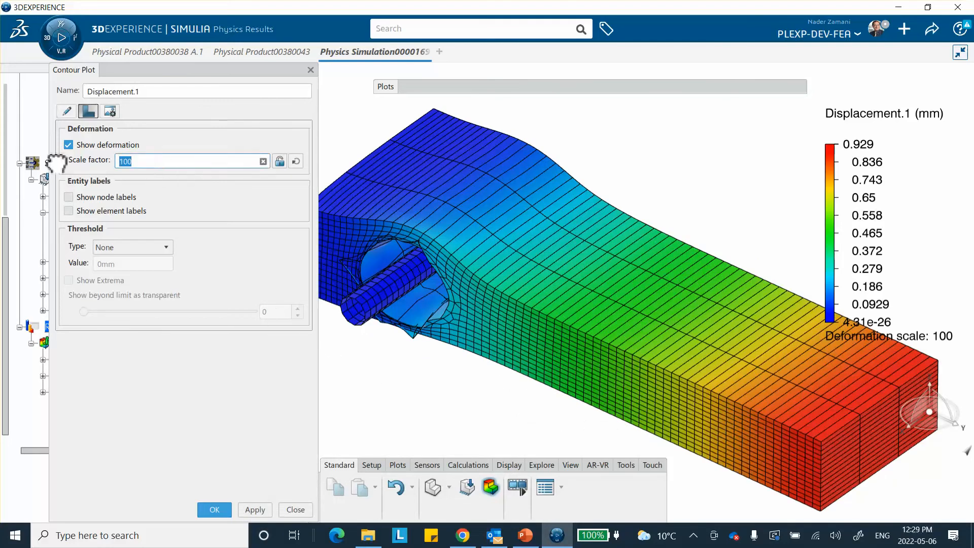
text(2)
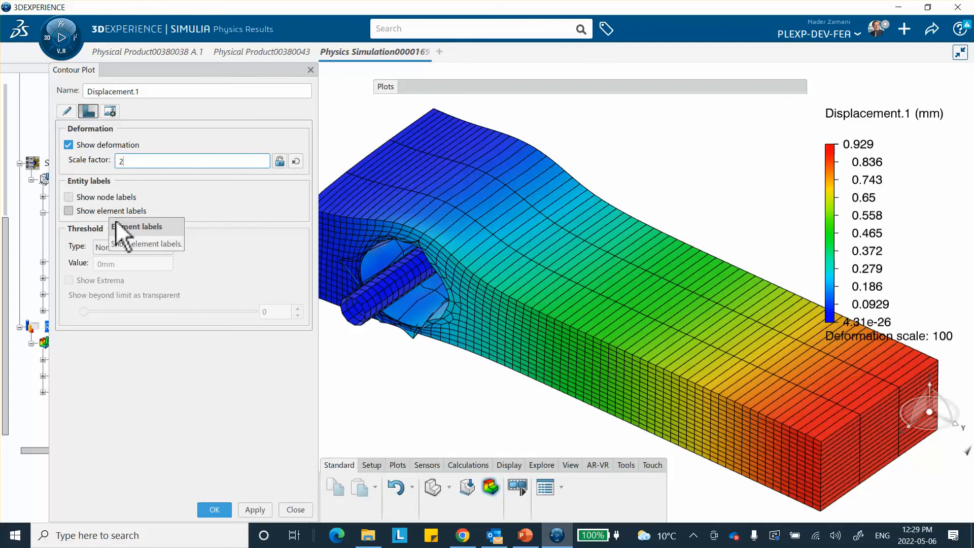
text(0)
click(256, 510)
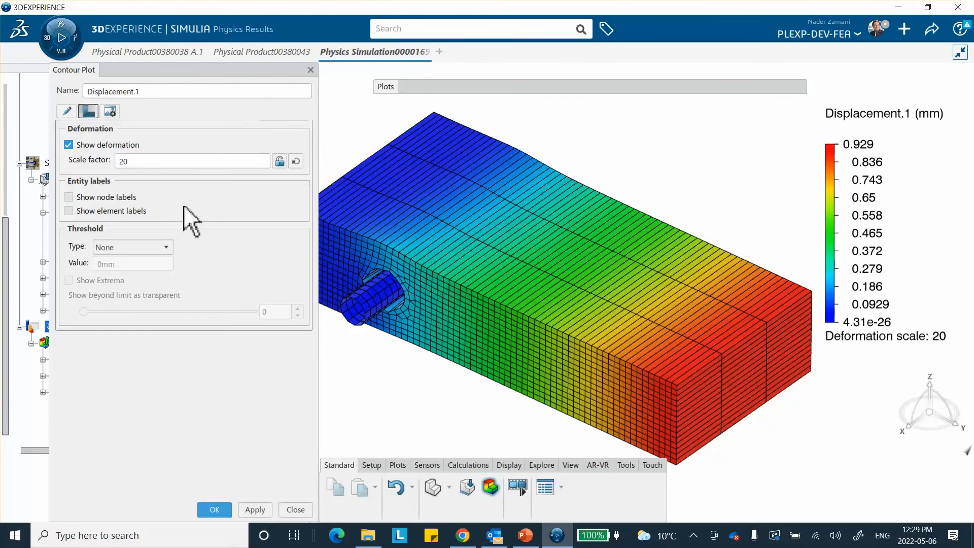
drag(163, 68, 170, 86)
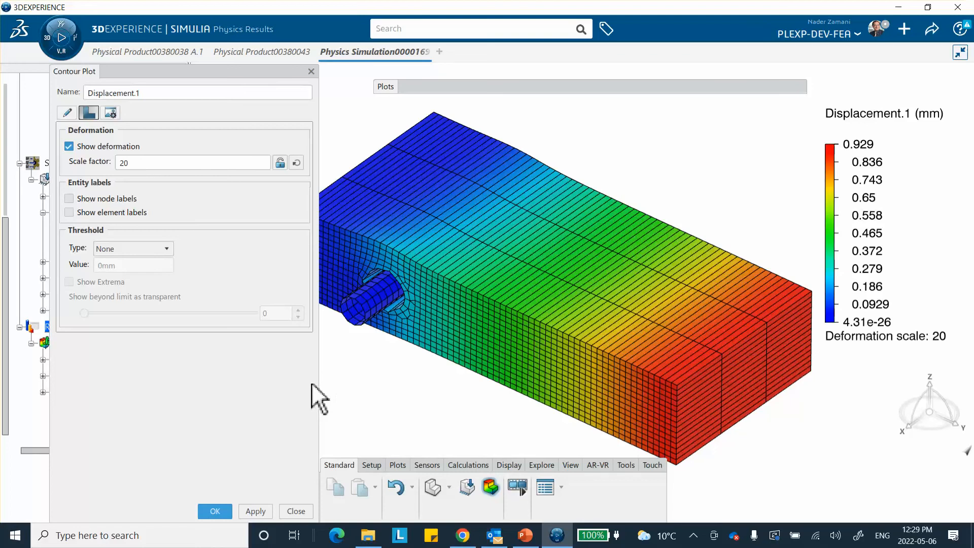
click(215, 510)
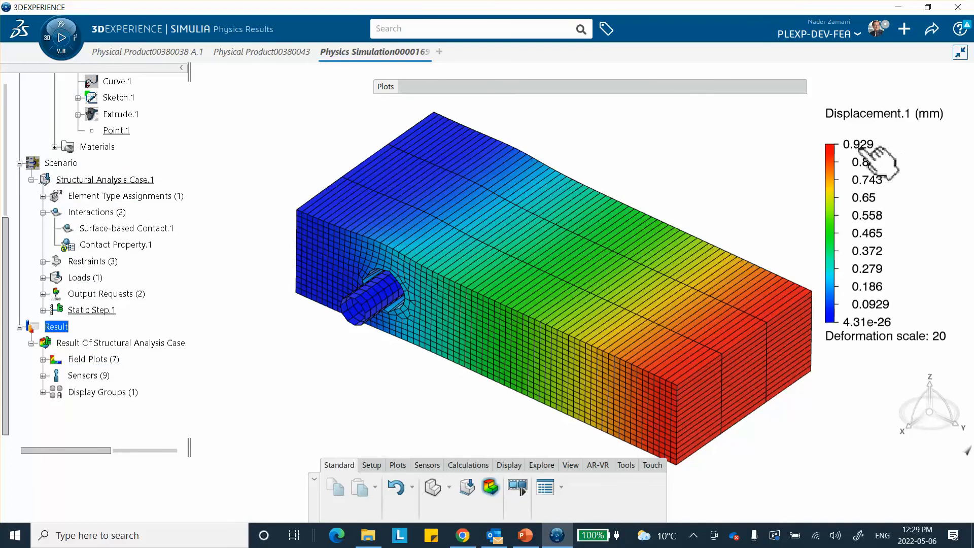
Display the Displacement.1 plot at frame 16 (1 s) and bring the deformed hole region into view
double_click(623, 87)
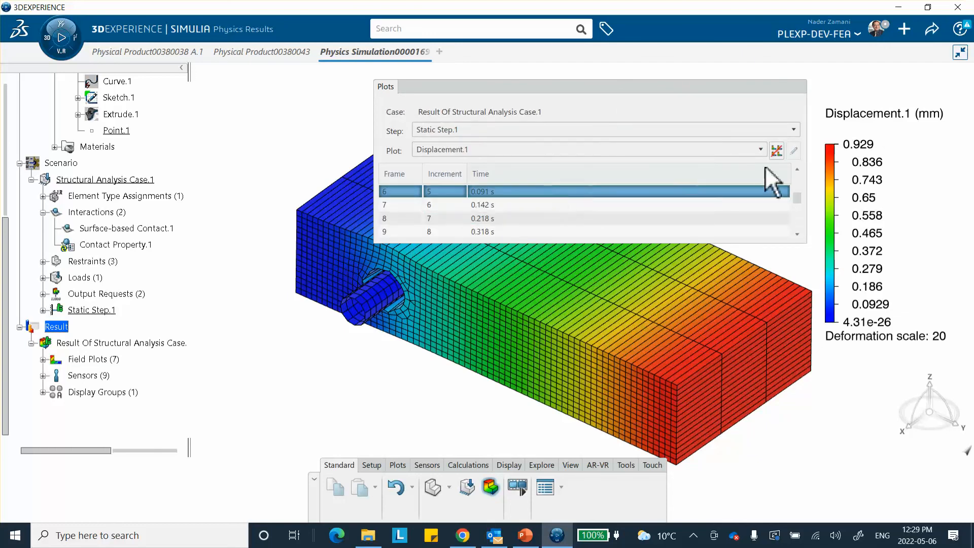
scroll(795, 193, down, 3)
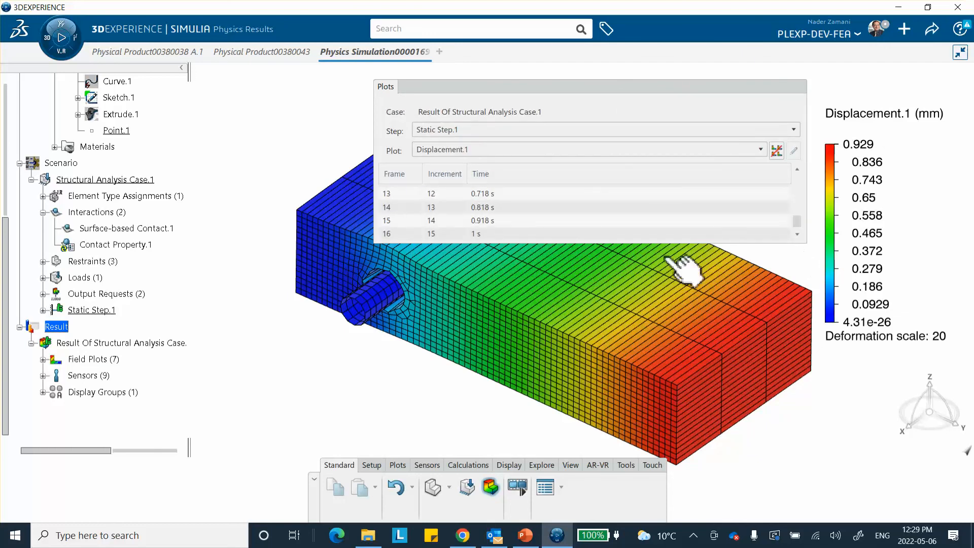
click(530, 235)
middle_drag(595, 257, 332, 215)
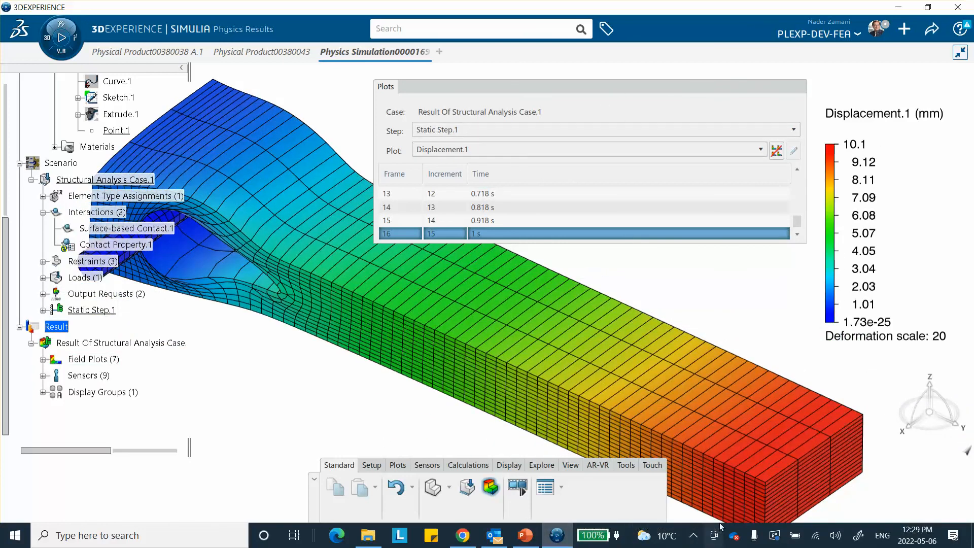
click(694, 535)
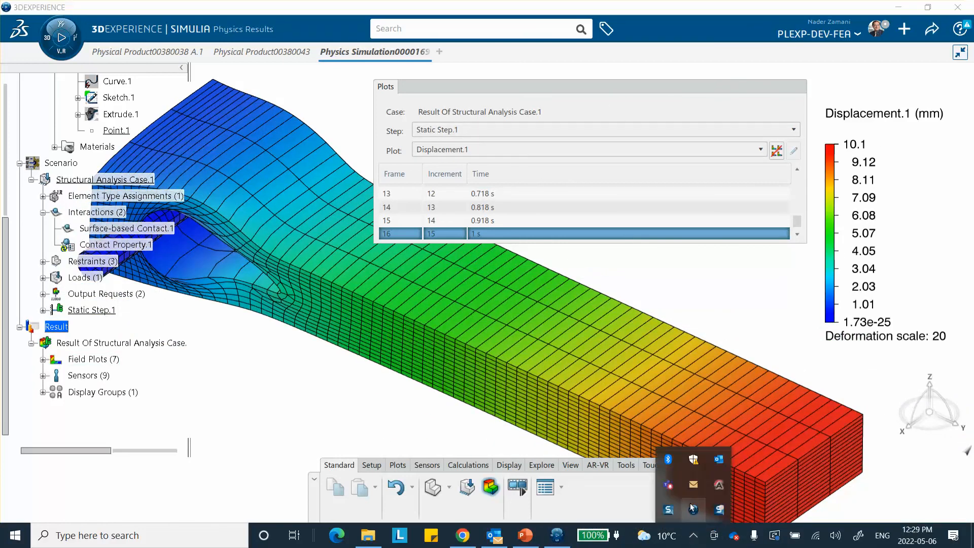